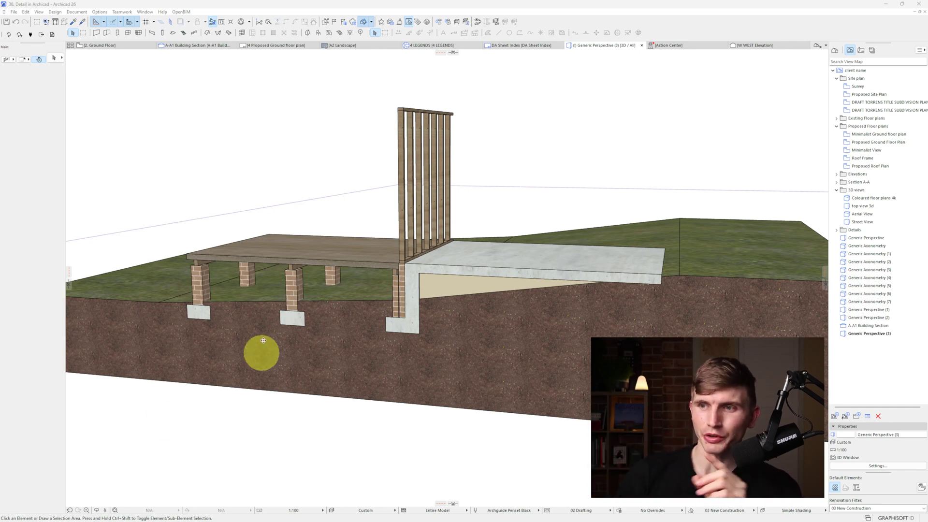
# Examine the 3D model's timber floor, brick piers, stud wall, concrete slab and footings from several angles.
pyautogui.click(277, 260)
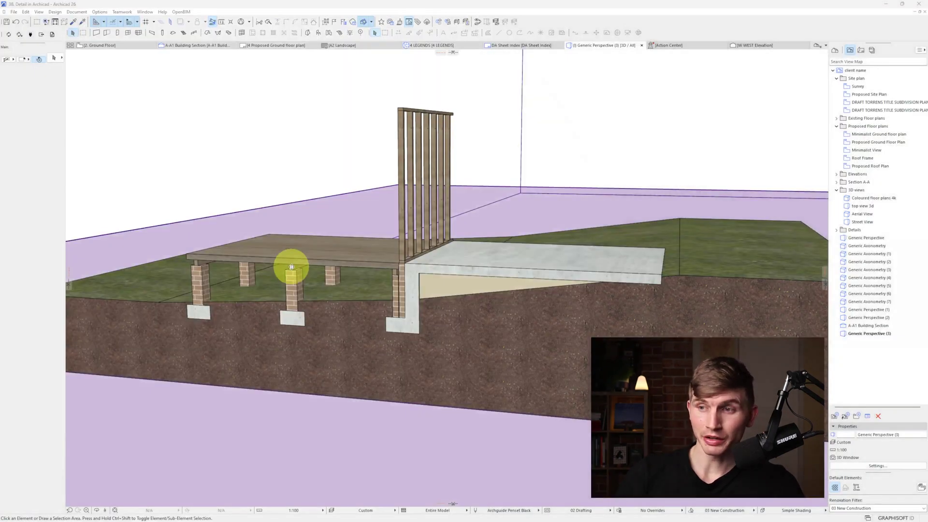
pyautogui.click(292, 267)
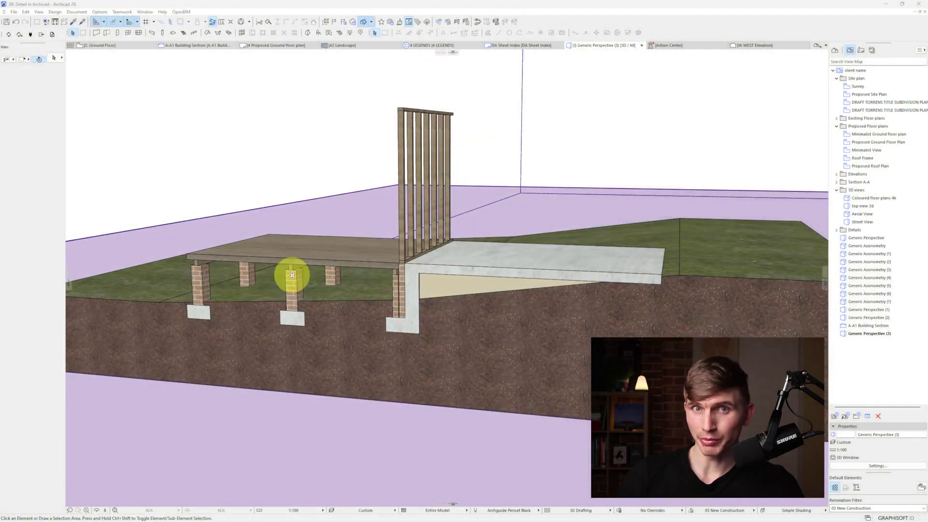
pyautogui.click(291, 275)
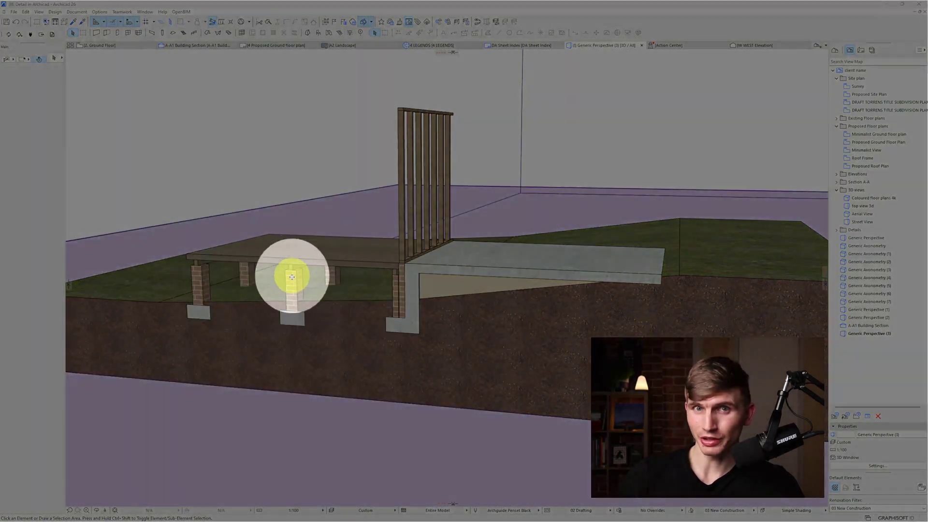
pyautogui.keyDown('shift'); pyautogui.moveTo(291, 275); pyautogui.dragTo(473, 205, button='middle'); pyautogui.keyUp('shift')
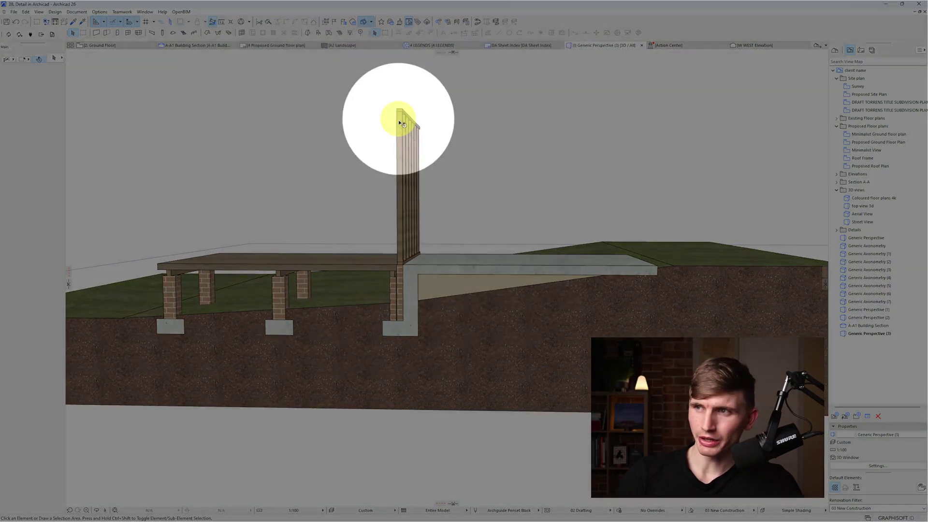
pyautogui.moveTo(400, 117)
pyautogui.mouseDown()
pyautogui.moveTo(394, 203)
pyautogui.moveTo(431, 245)
pyautogui.moveTo(393, 325)
pyautogui.moveTo(269, 321)
pyautogui.mouseUp()
pyautogui.keyDown('shift'); pyautogui.moveTo(269, 321); pyautogui.dragTo(328, 312, button='middle'); pyautogui.keyUp('shift')
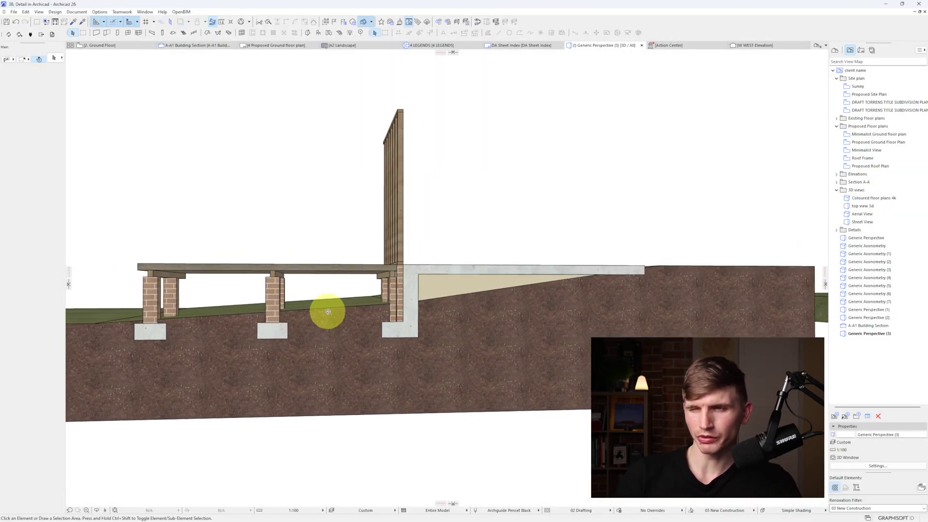
# View the A-A1 Building Section and compare the concrete slab on the Ground Floor plan with the pasted section sketch.
pyautogui.doubleClick(877, 327)
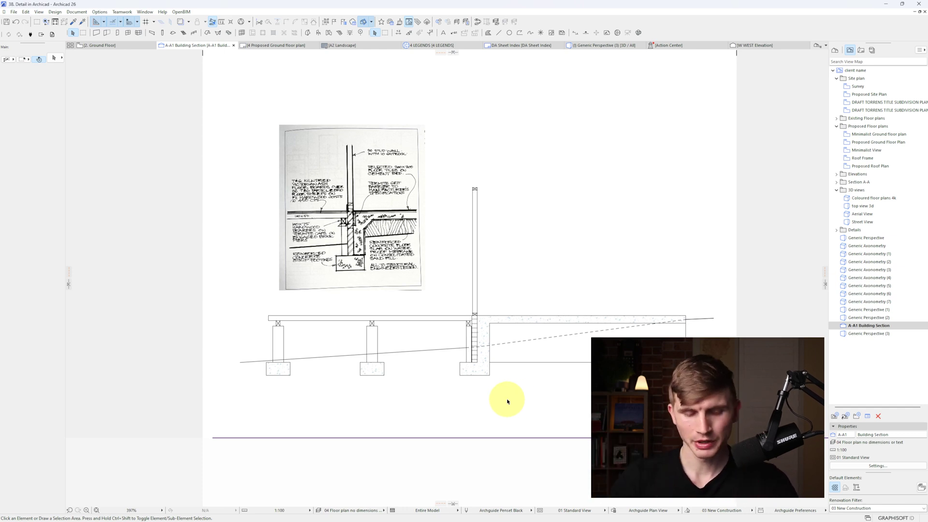
pyautogui.press('F2')
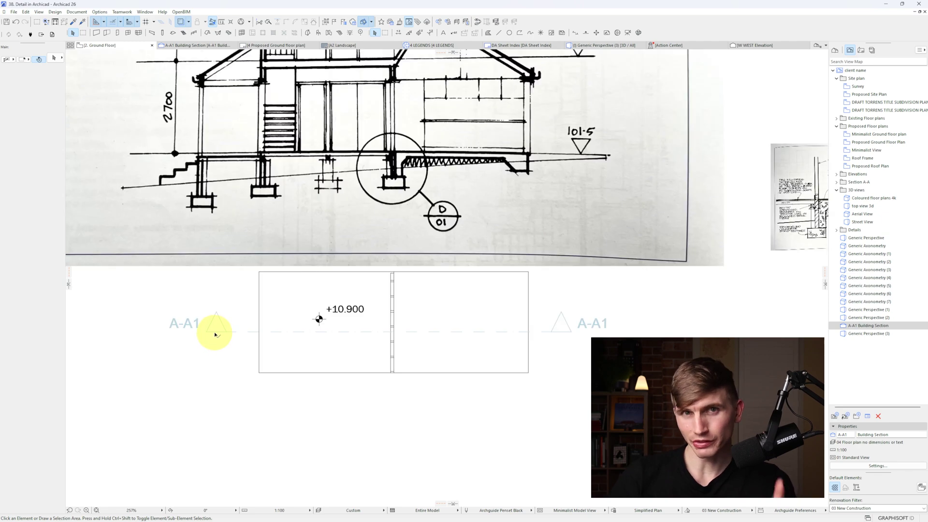
pyautogui.click(507, 343)
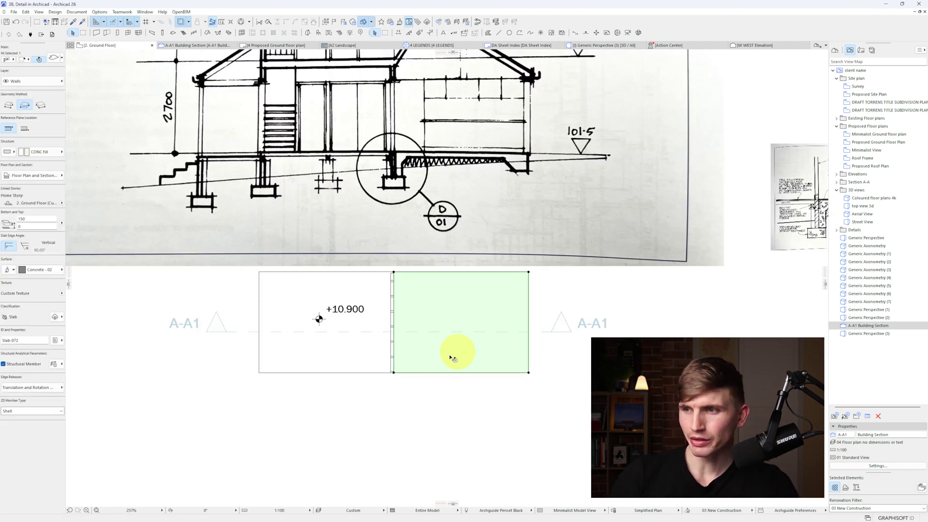
pyautogui.scroll(1, 439, 290)
pyautogui.scroll(4, 474, 293)
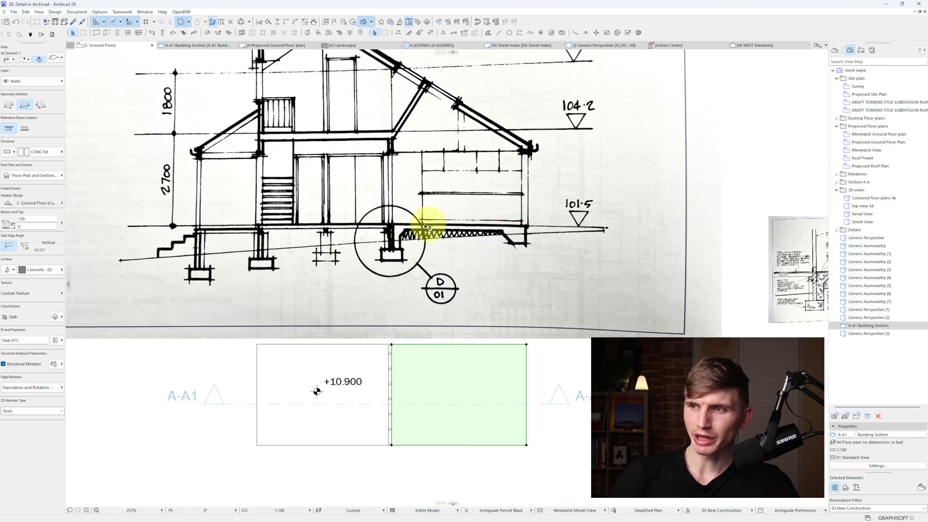
pyautogui.click(449, 379)
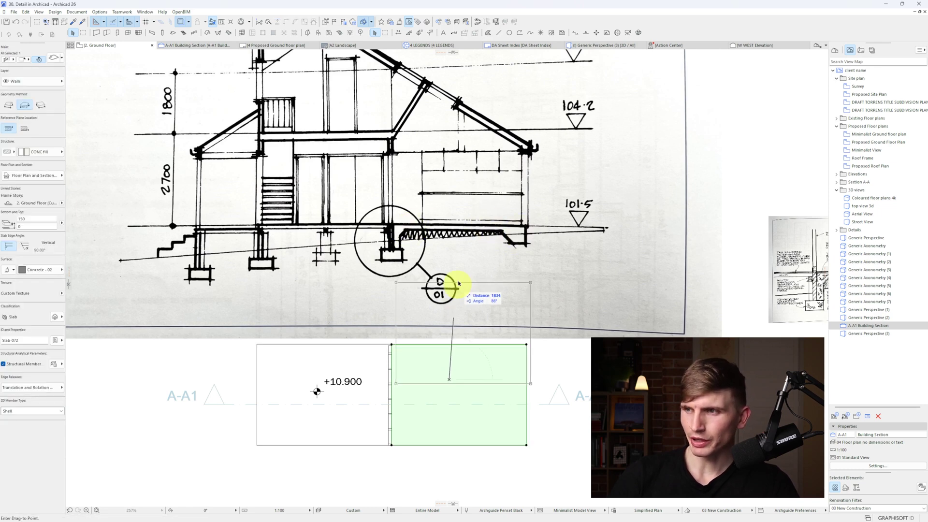
pyautogui.click(454, 251)
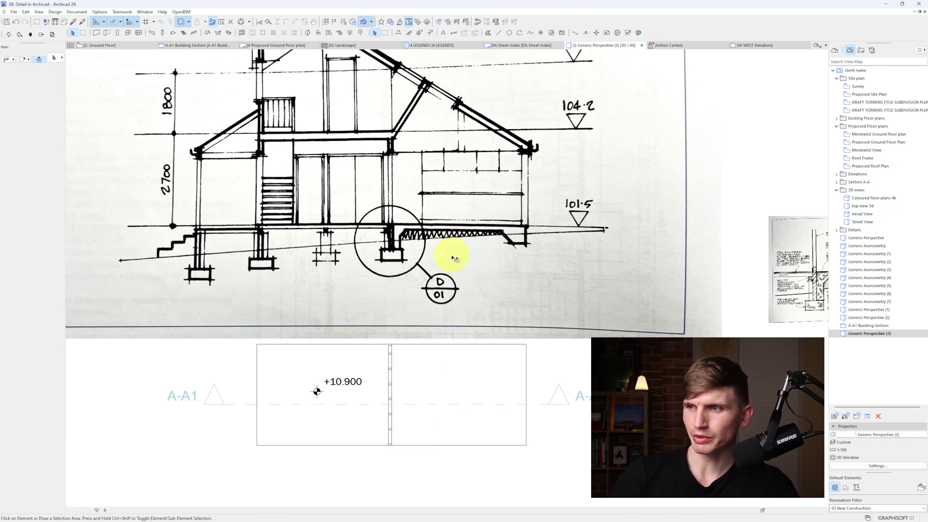
# Inspect the concrete slab in the 3D view and compare the timber floor on the Ground Floor plan with the section sketch.
pyautogui.press('F3')
pyautogui.click(503, 252)
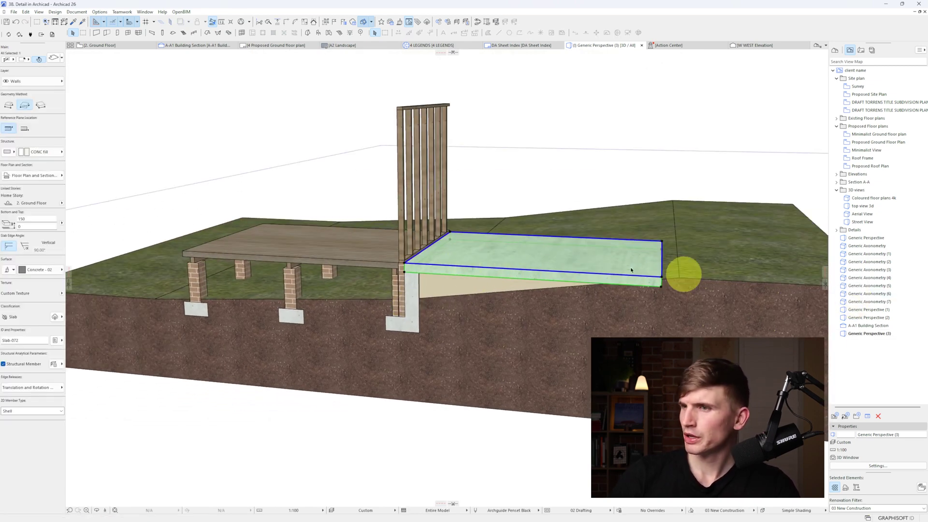
pyautogui.press('F2')
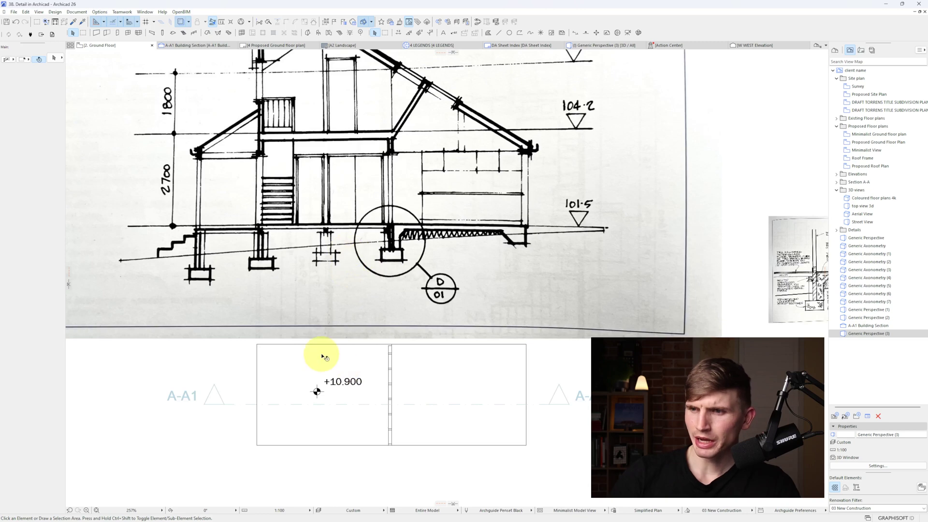
pyautogui.moveTo(320, 356)
pyautogui.mouseDown()
pyautogui.moveTo(311, 309)
pyautogui.moveTo(325, 234)
pyautogui.moveTo(274, 230)
pyautogui.mouseUp()
pyautogui.press('Escape')
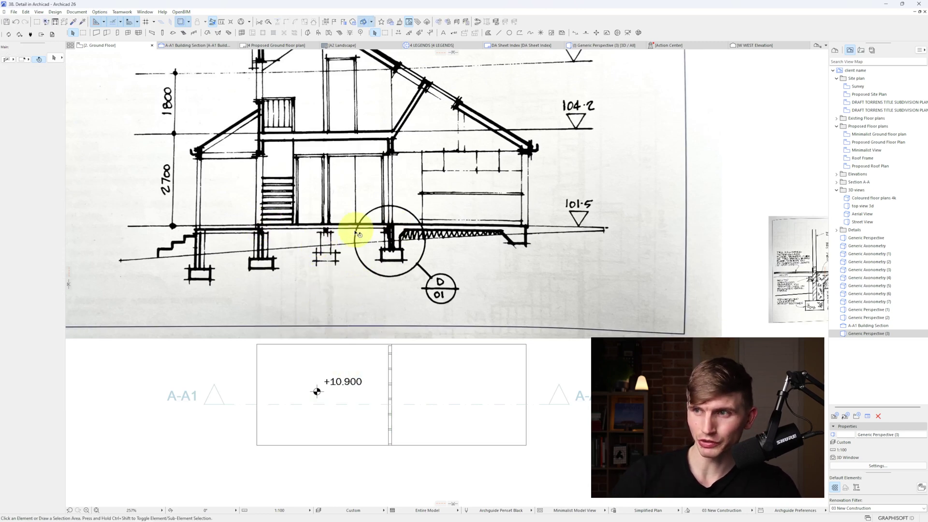
# Open section A-A1 from its marker on the Ground Floor plan with the current view settings.
pyautogui.moveTo(211, 406); pyautogui.dragTo(152, 281, button='middle')
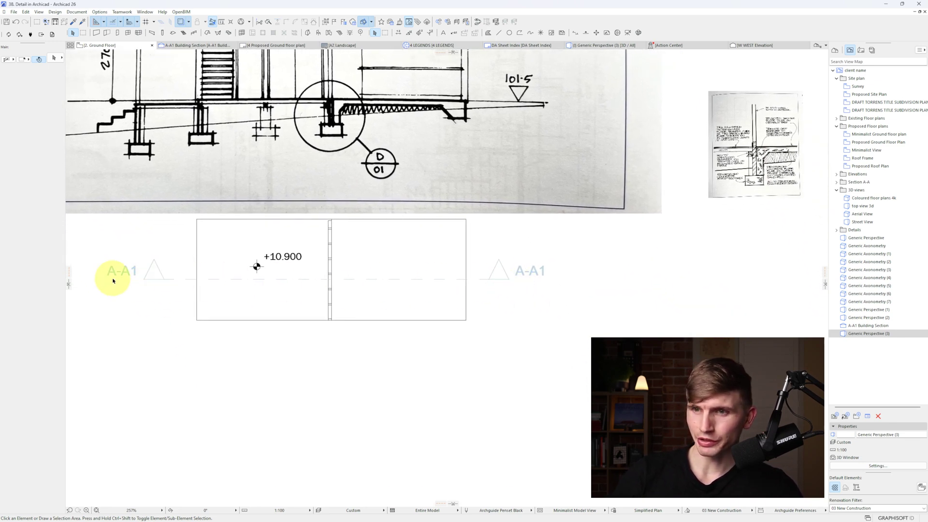
pyautogui.click(155, 292)
pyautogui.rightClick(161, 300)
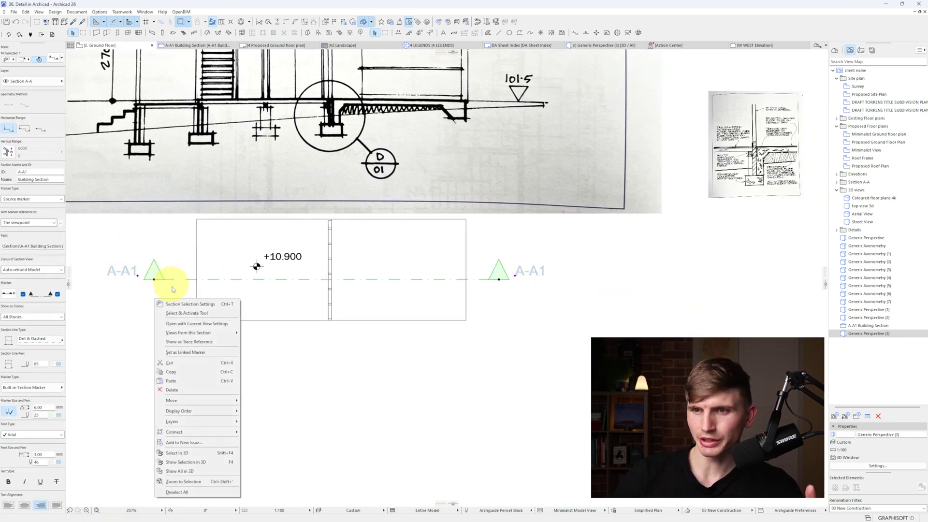
pyautogui.click(188, 325)
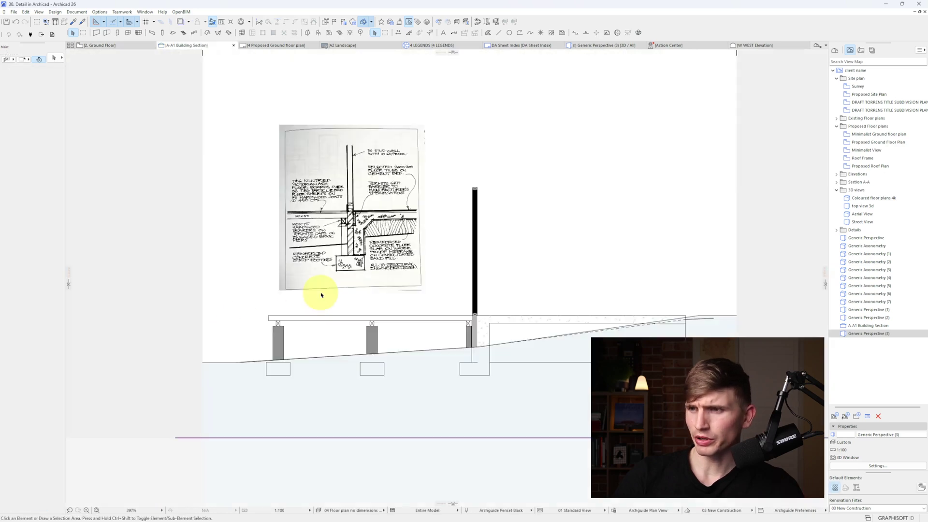
# Open the saved A-A1 Building Section view and review its view settings.
pyautogui.click(859, 336)
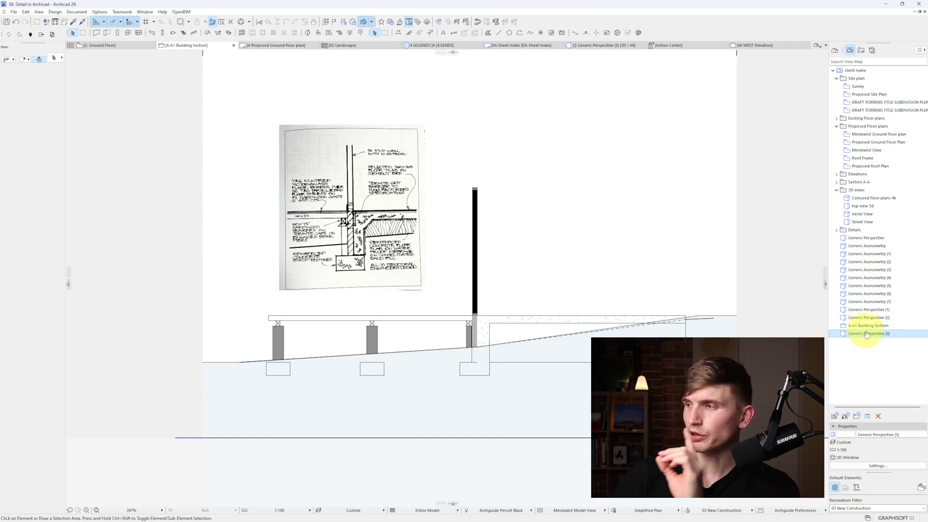
pyautogui.doubleClick(869, 326)
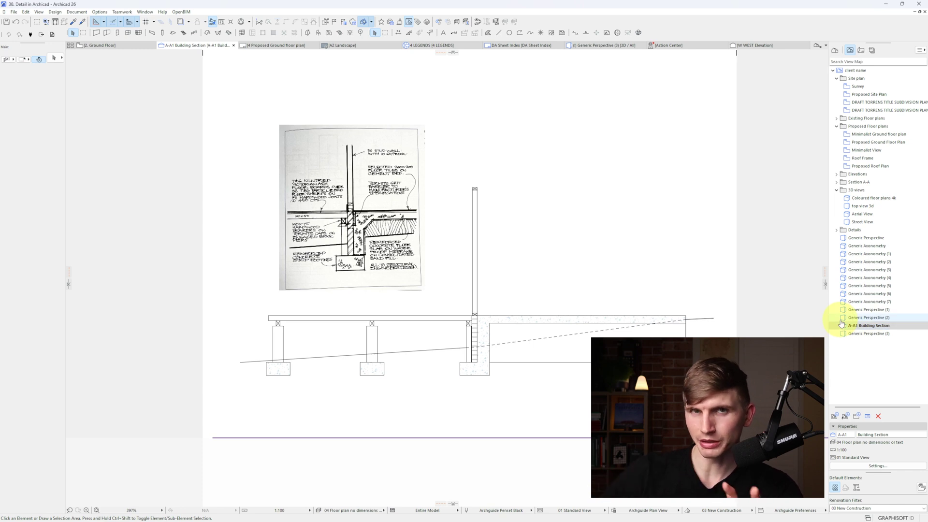
pyautogui.click(877, 465)
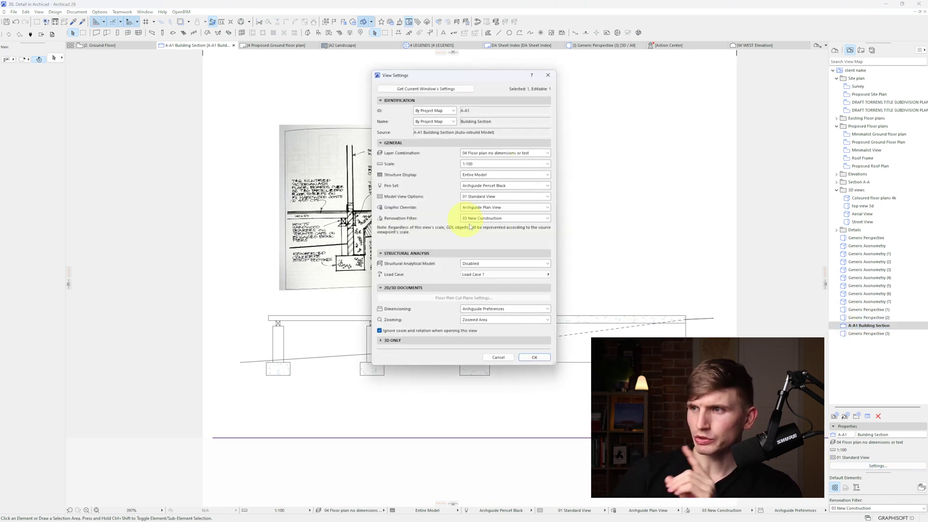
pyautogui.click(523, 354)
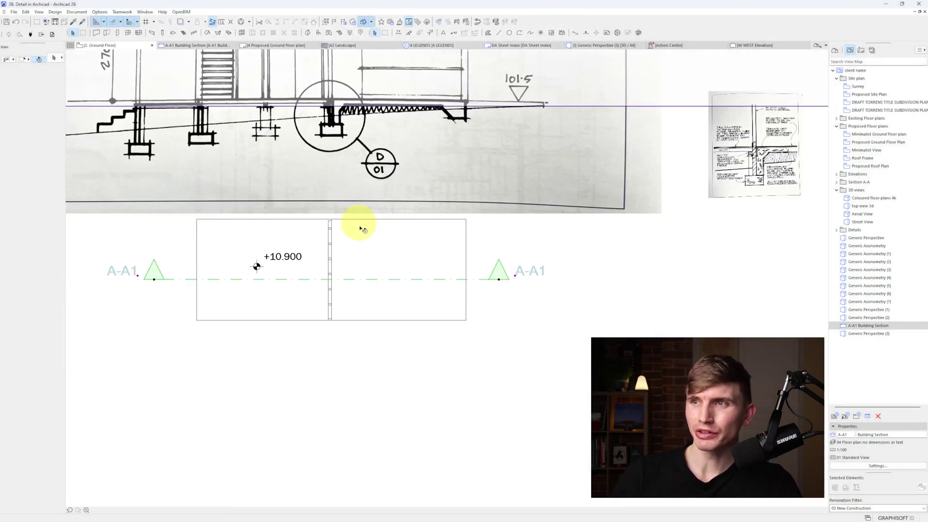
# Examine the pasted building section sketch and the separate construction detail sketch on the Ground Floor plan.
pyautogui.click(360, 219)
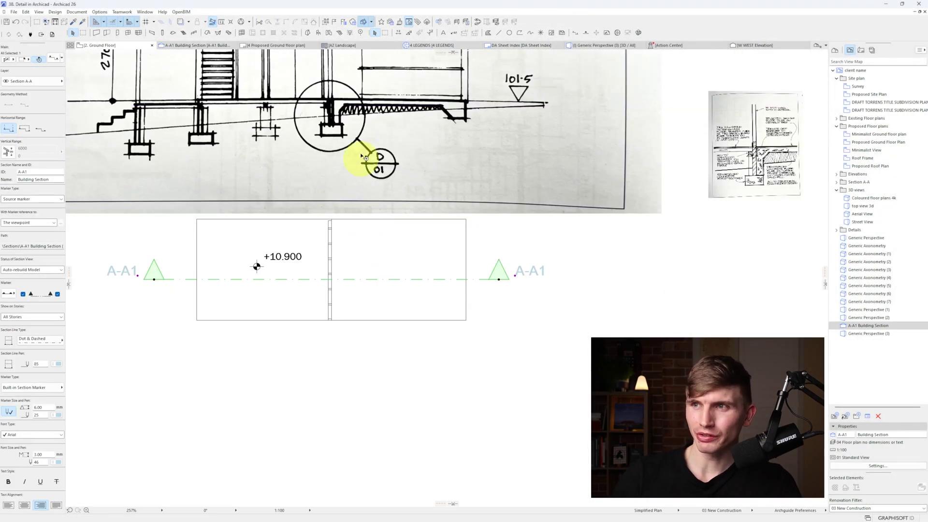
pyautogui.scroll(-3, 378, 207)
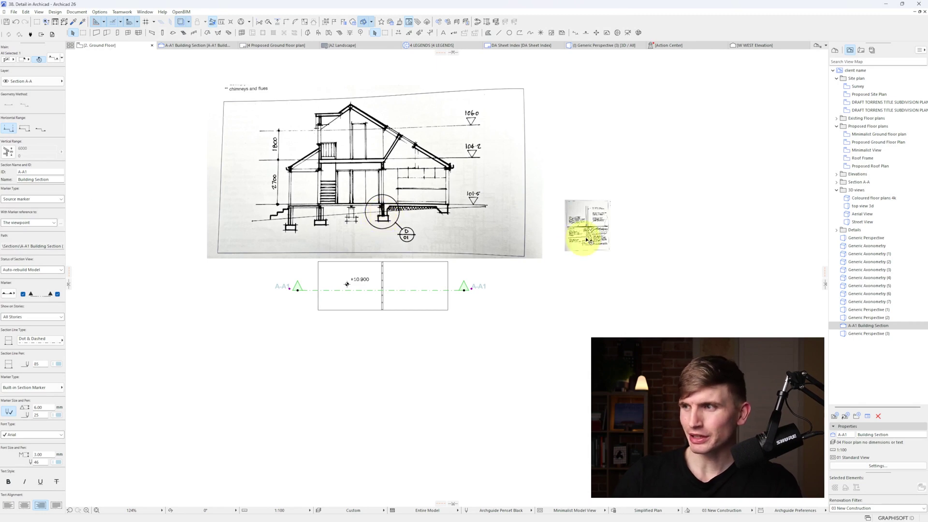
pyautogui.scroll(6, 587, 227)
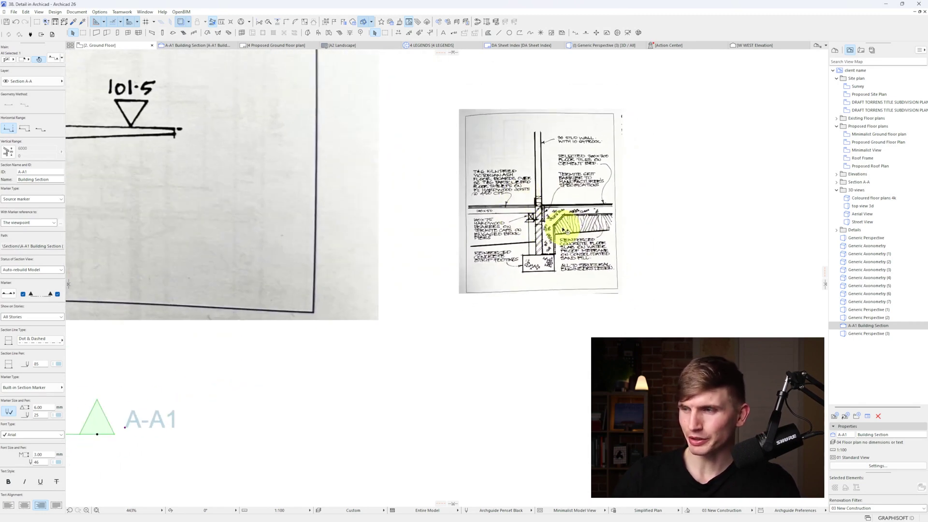
pyautogui.scroll(-3, 398, 193)
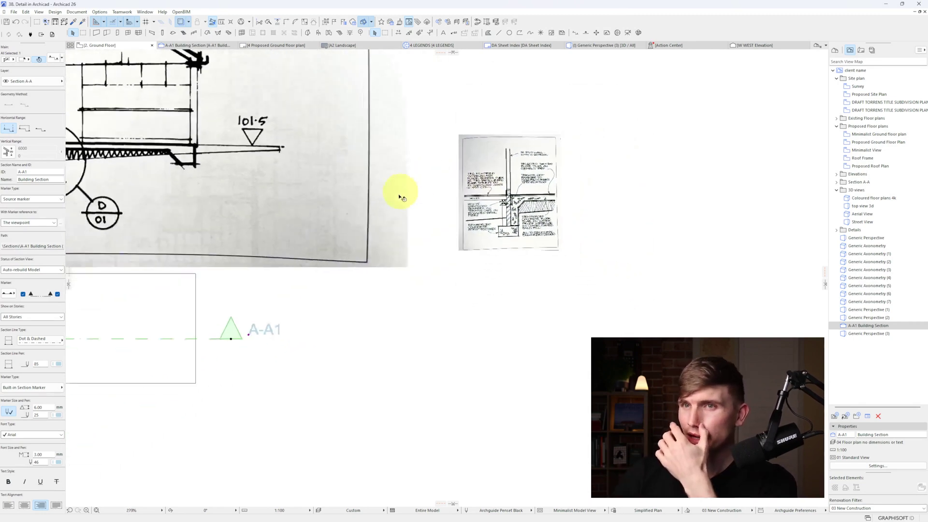
pyautogui.scroll(-1, 421, 234)
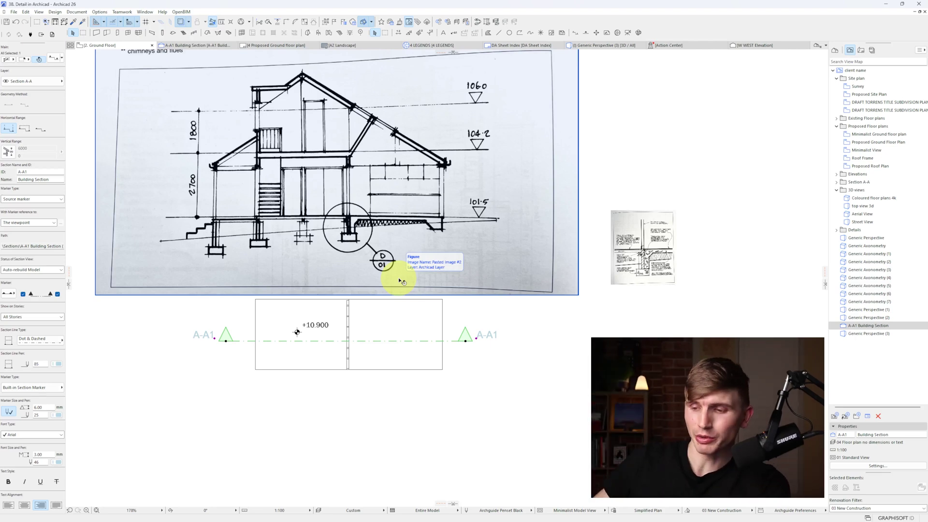
# Open section A-A1 with the plan's current view settings and switch back to the saved A-A1 Building Section view.
pyautogui.rightClick(523, 351)
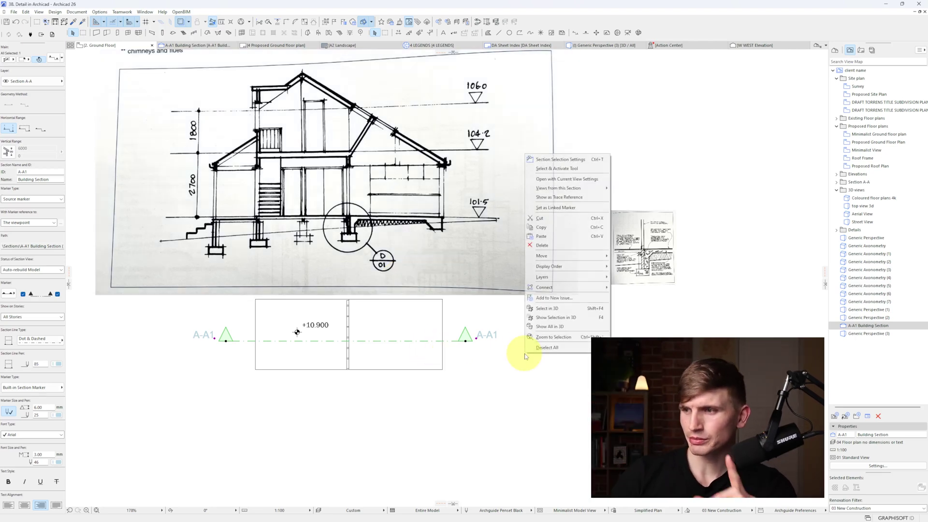
pyautogui.click(577, 178)
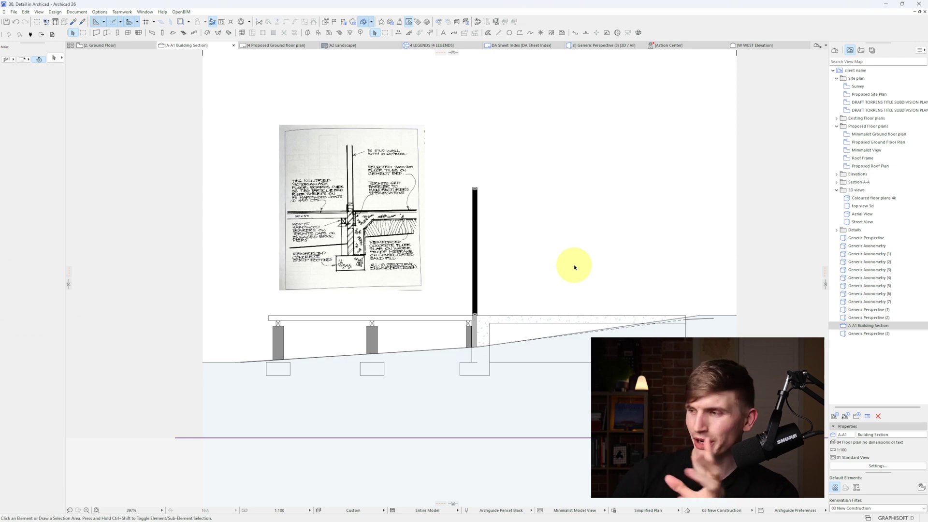
pyautogui.doubleClick(879, 327)
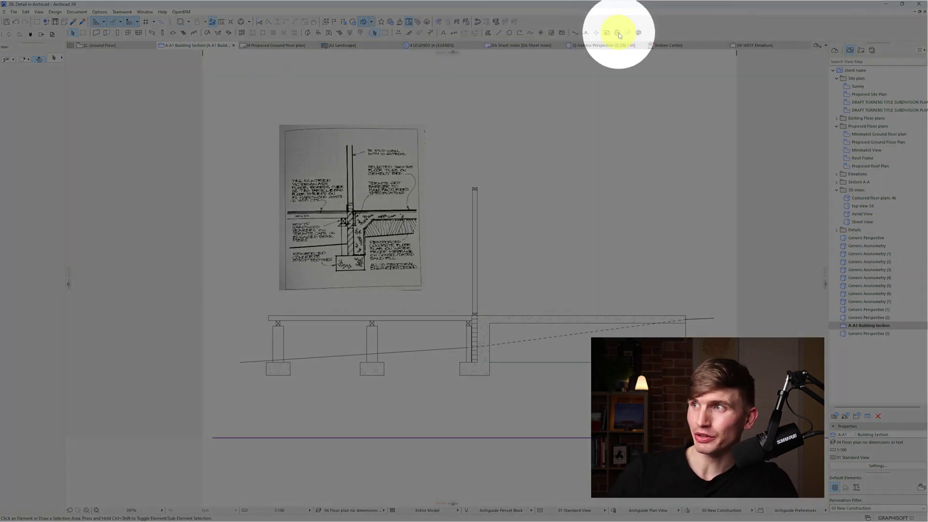
# Create a detail viewpoint with a rectangular boundary around the stud wall base, slab edge and footing, placing its marker above the boundary.
pyautogui.click(618, 33)
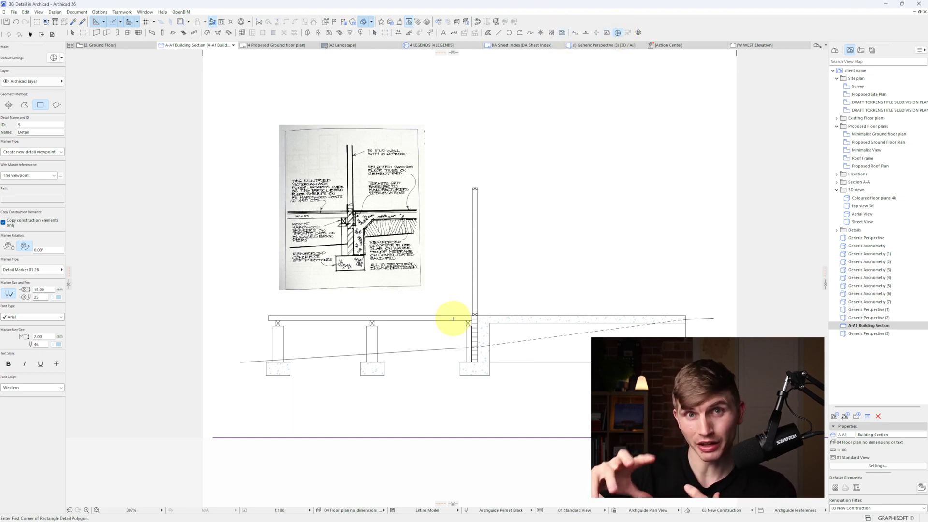
pyautogui.click(452, 293)
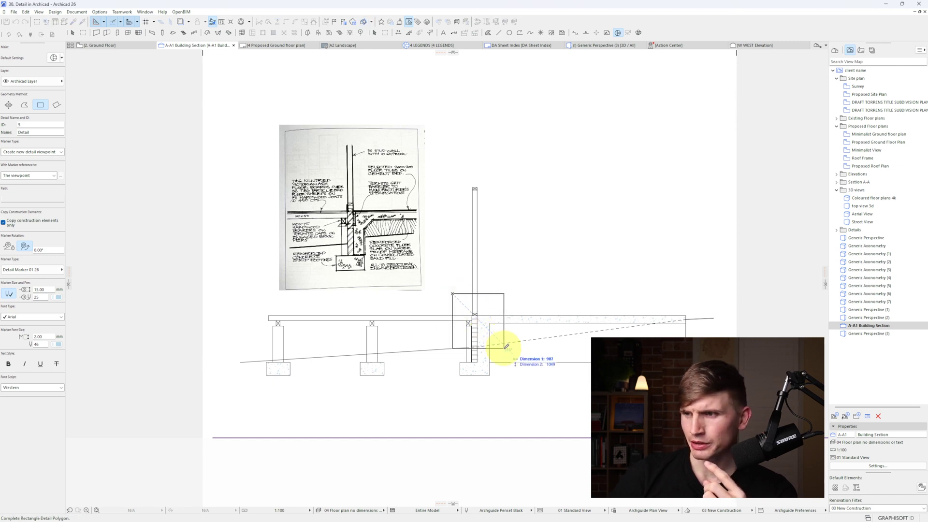
pyautogui.press('Escape')
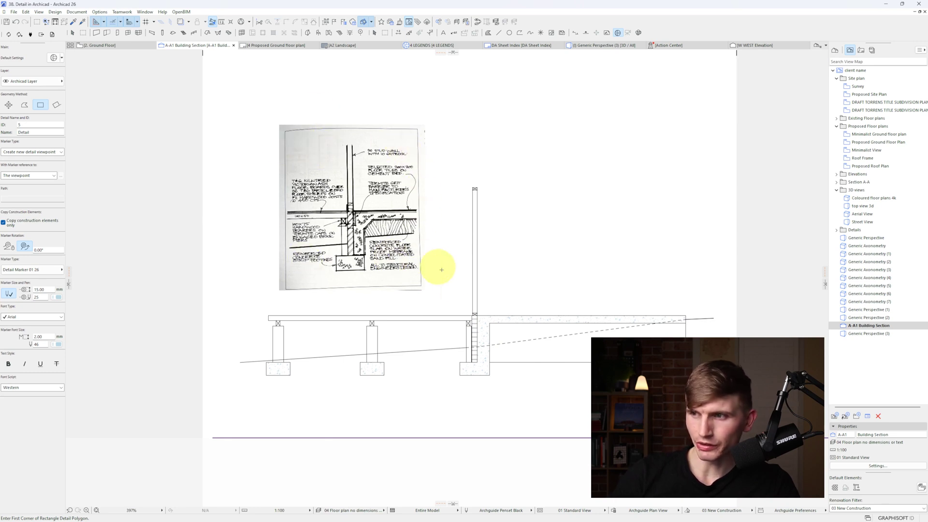
pyautogui.click(423, 405)
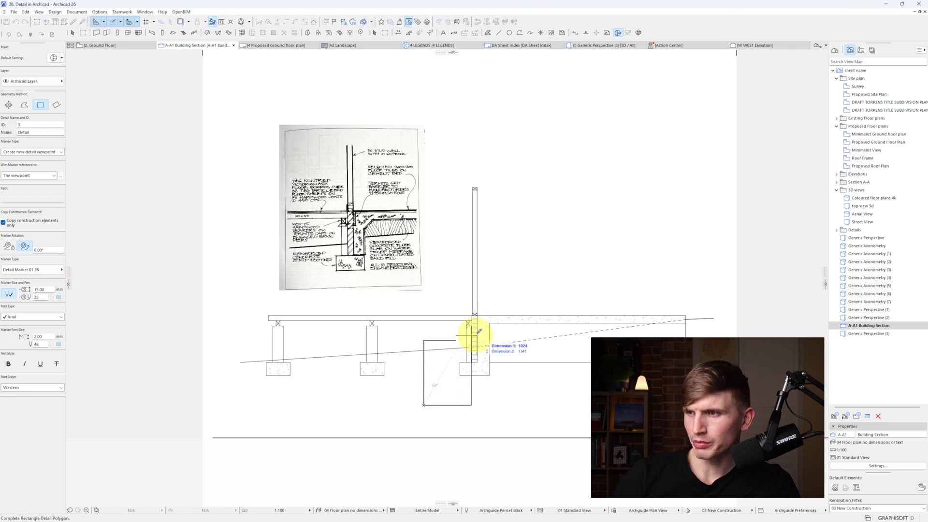
pyautogui.click(534, 246)
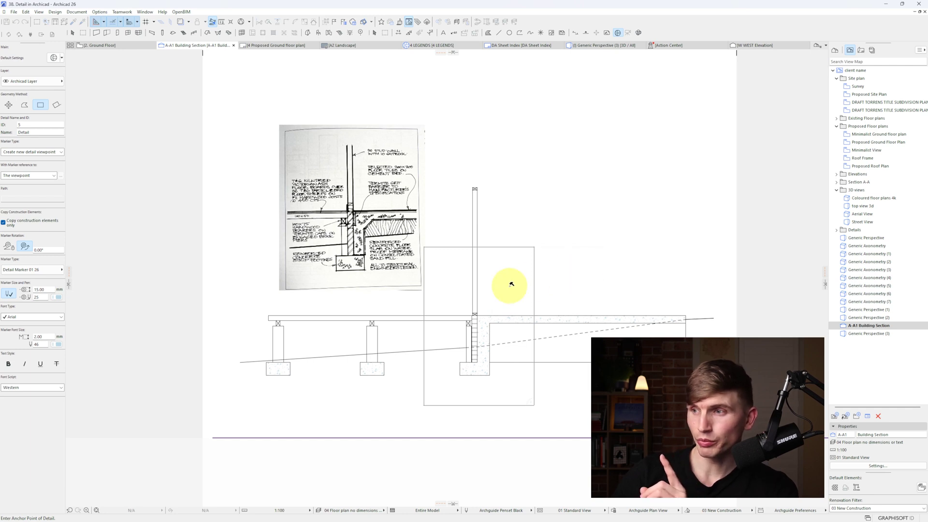
pyautogui.click(517, 196)
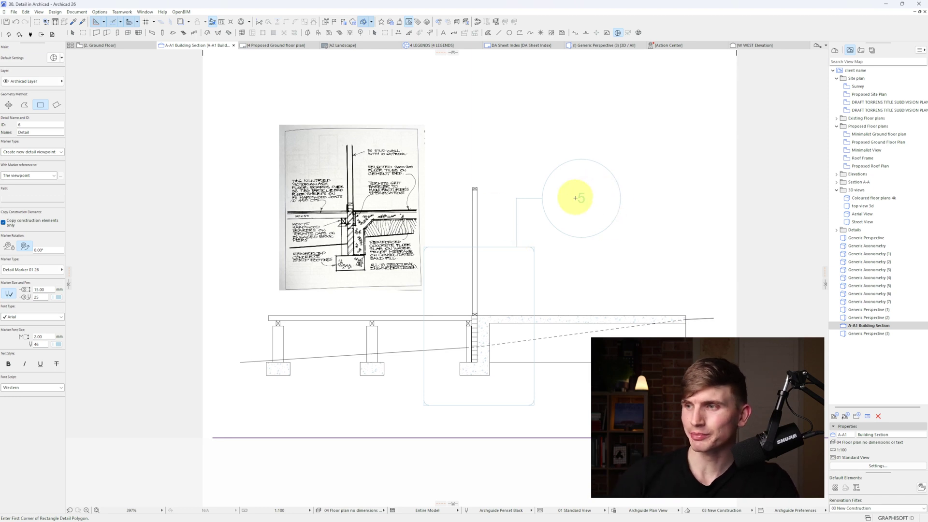
# Set the new detail marker's size to 5 mm.
pyautogui.press('Escape')
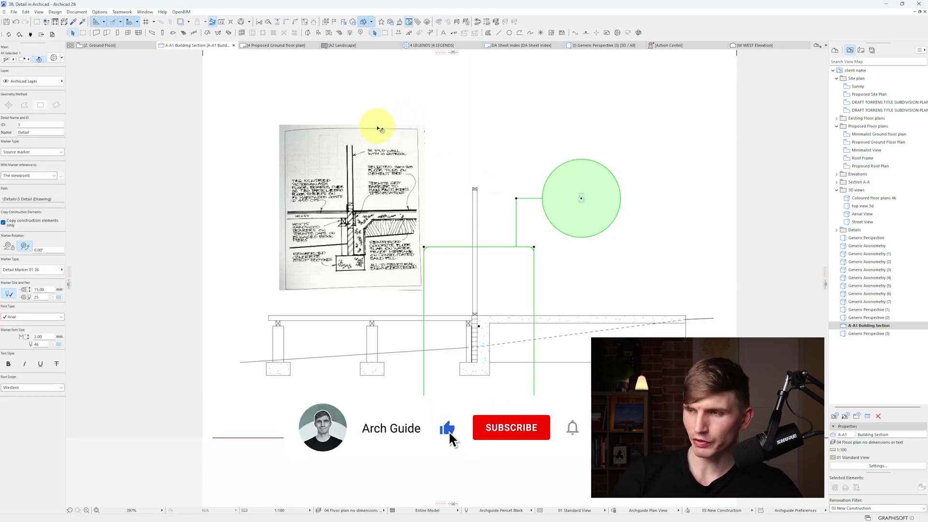
pyautogui.hotkey('ctrl', 't')
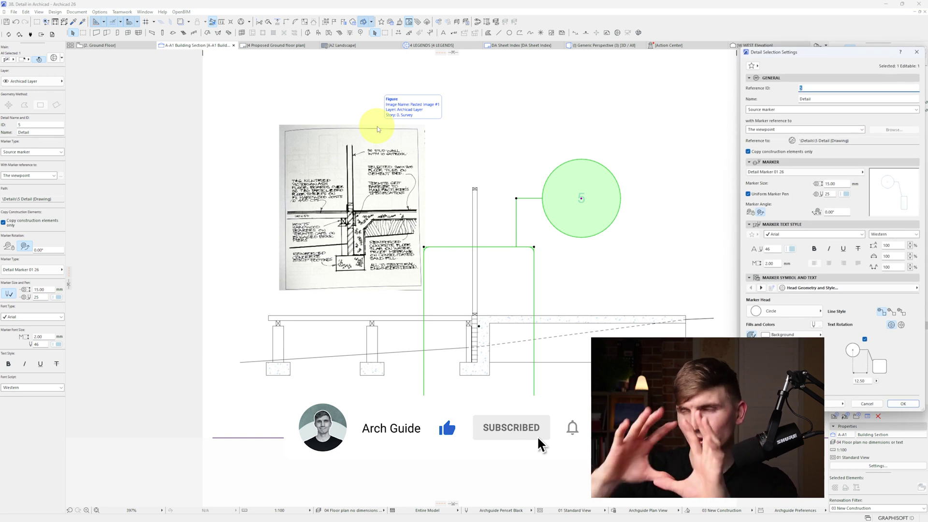
pyautogui.moveTo(833, 57); pyautogui.dragTo(379, 76)
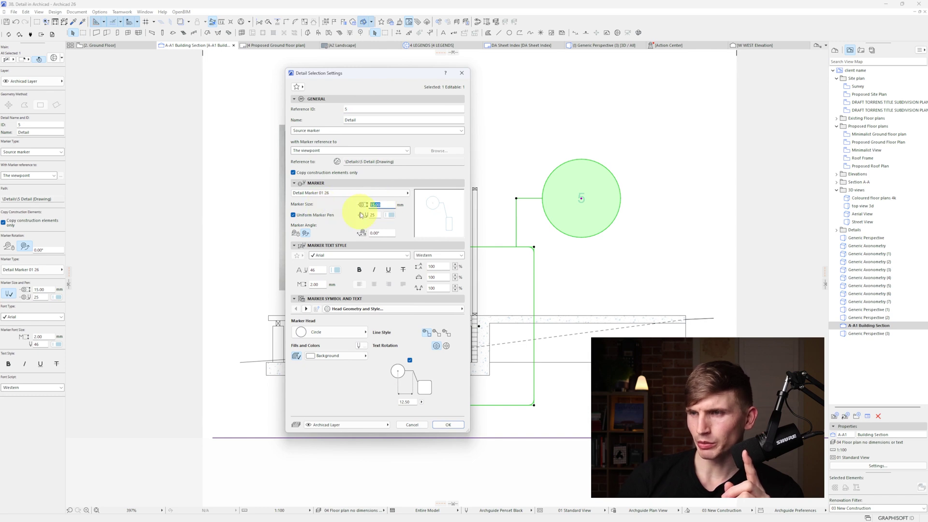
pyautogui.write('5')
pyautogui.press('Return')
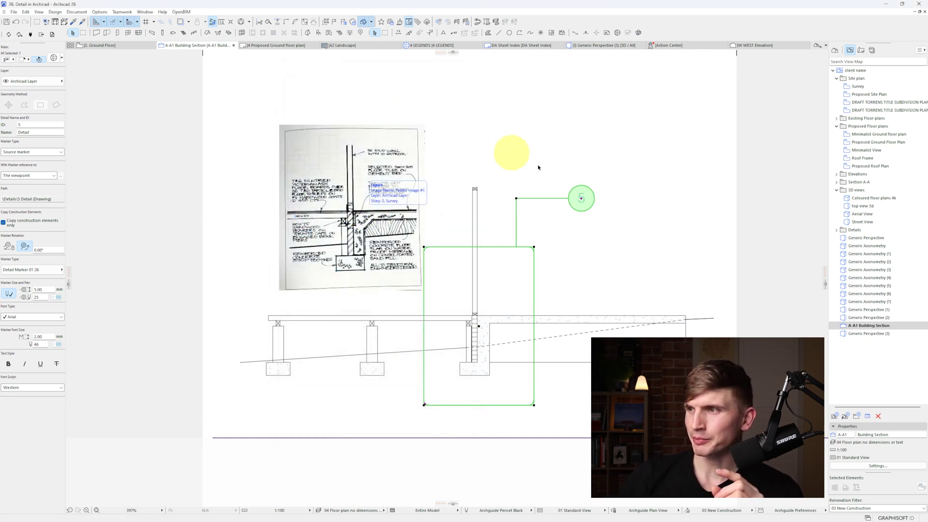
# Move the detail marker head closer to its leader bend and lower the leader nearer to the detail boundary.
pyautogui.click(582, 198)
pyautogui.click(517, 199)
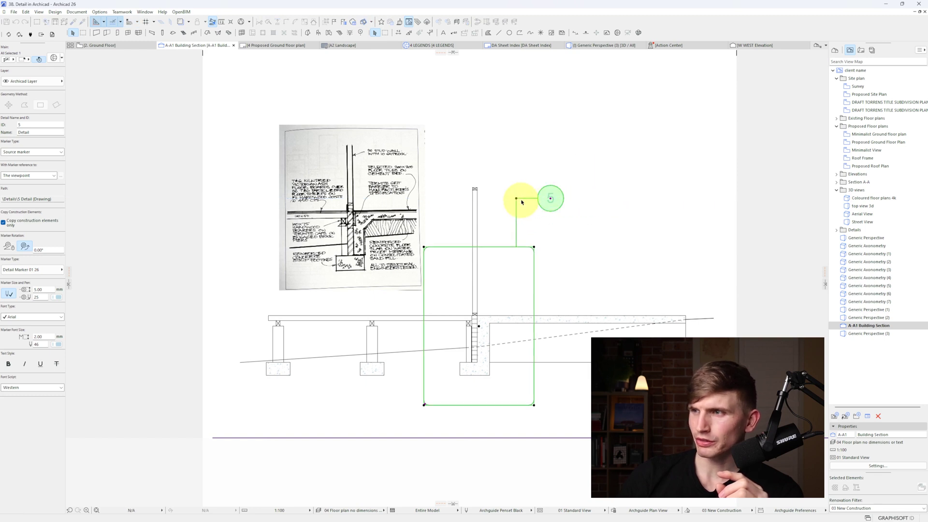
pyautogui.click(516, 199)
pyautogui.click(516, 222)
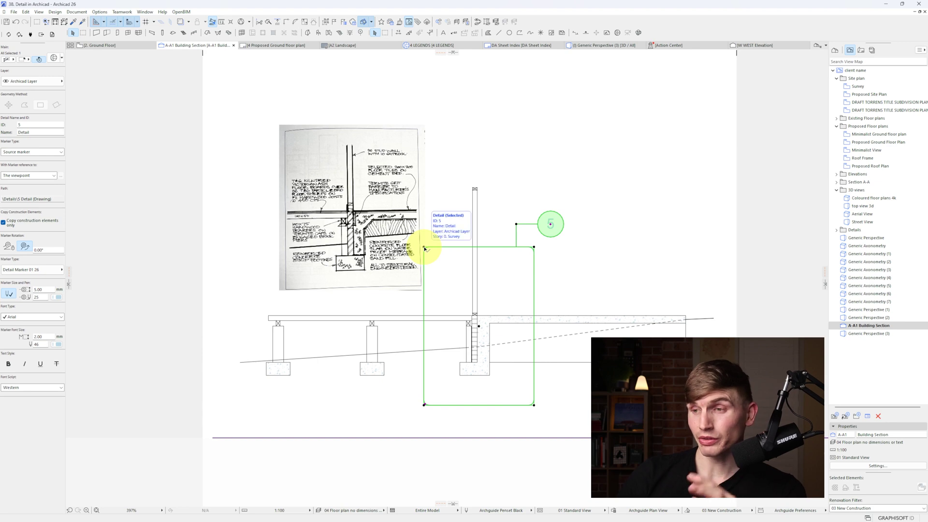
# Tighten the detail boundary by lowering its upper edge and raising its lower edge slightly below the footing.
pyautogui.click(533, 248)
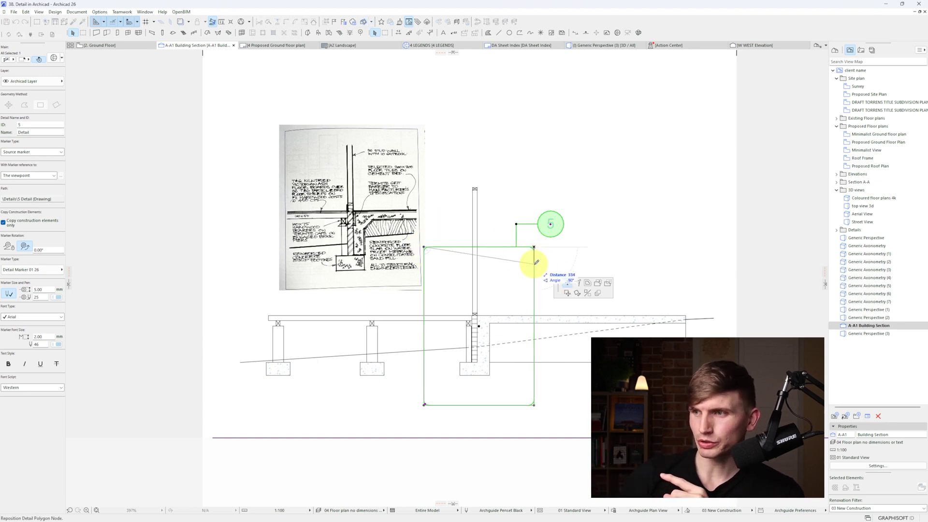
pyautogui.press('Escape')
pyautogui.click(503, 247)
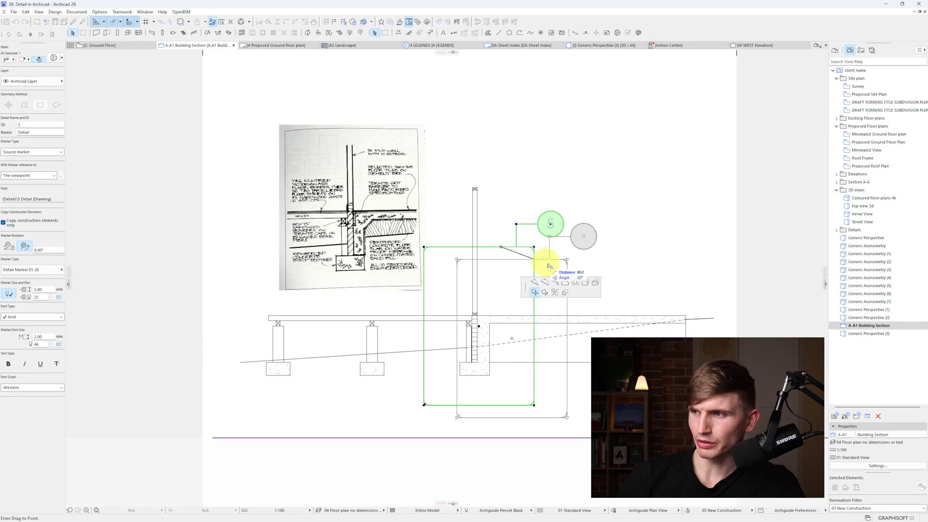
pyautogui.click(565, 282)
pyautogui.click(501, 272)
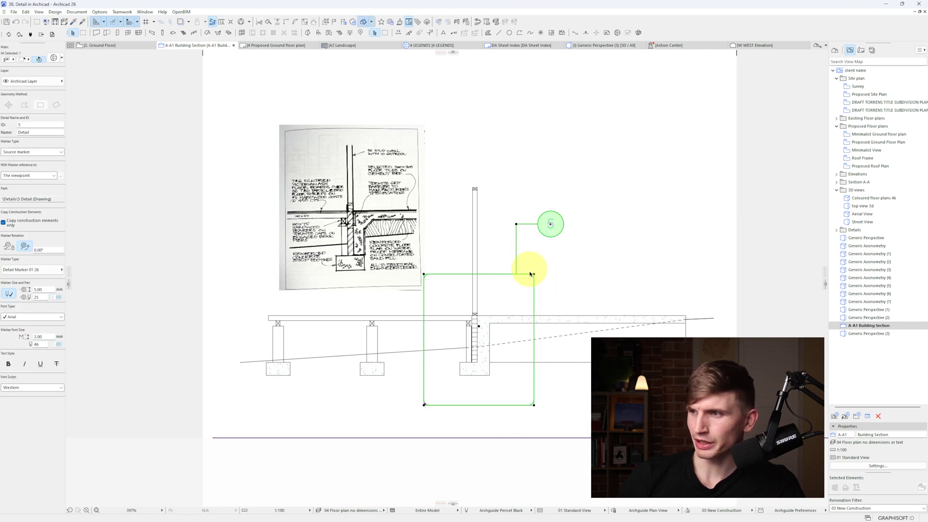
pyautogui.press('Escape')
pyautogui.click(493, 404)
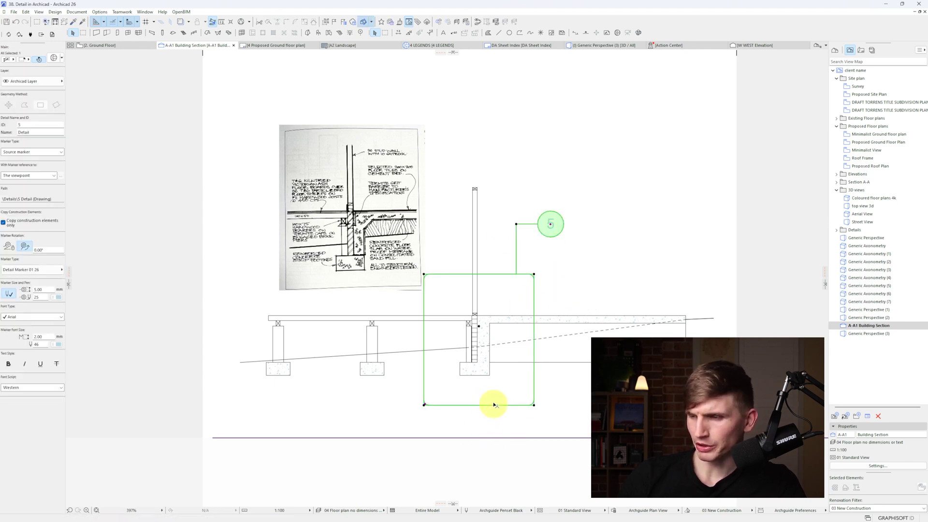
pyautogui.moveTo(493, 405); pyautogui.dragTo(498, 399)
pyautogui.press('Escape')
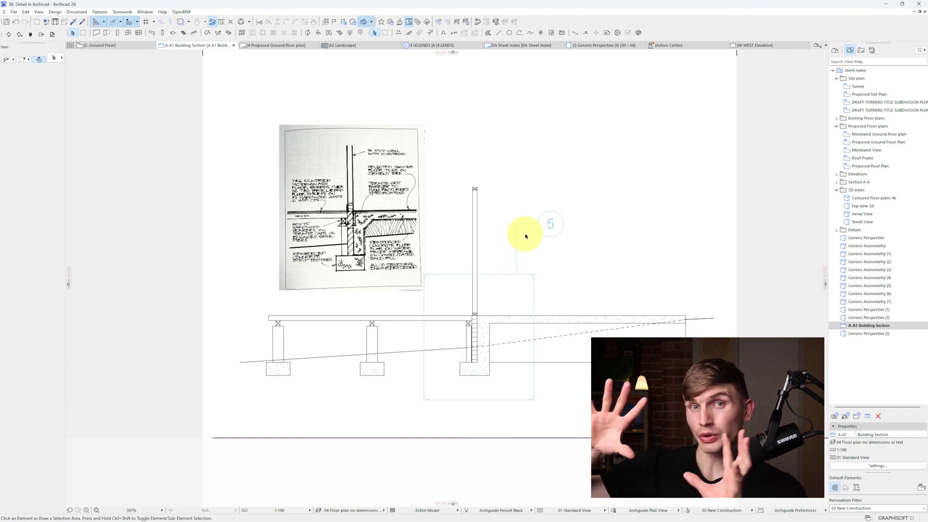
# Open the 5 Detail drawing from the Project Map and examine its 2D lines and fills, including the footing fill.
pyautogui.click(835, 50)
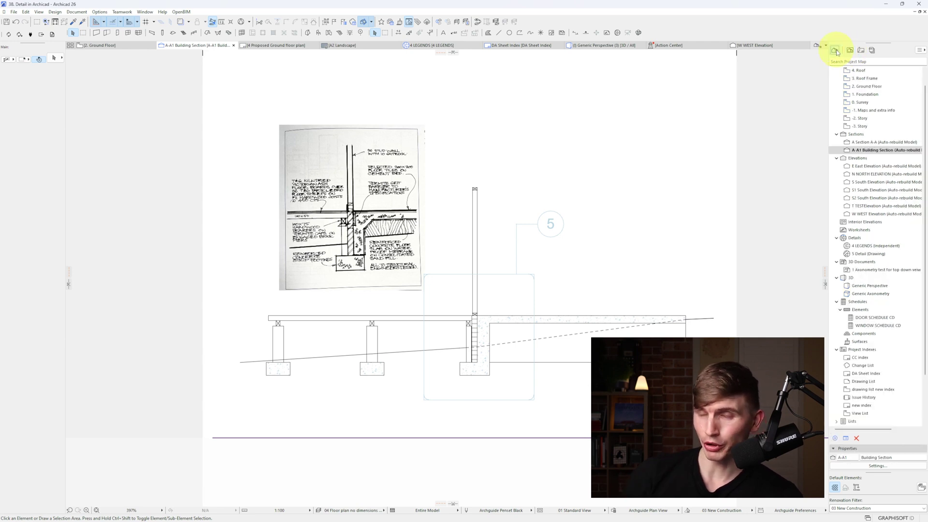
pyautogui.doubleClick(868, 255)
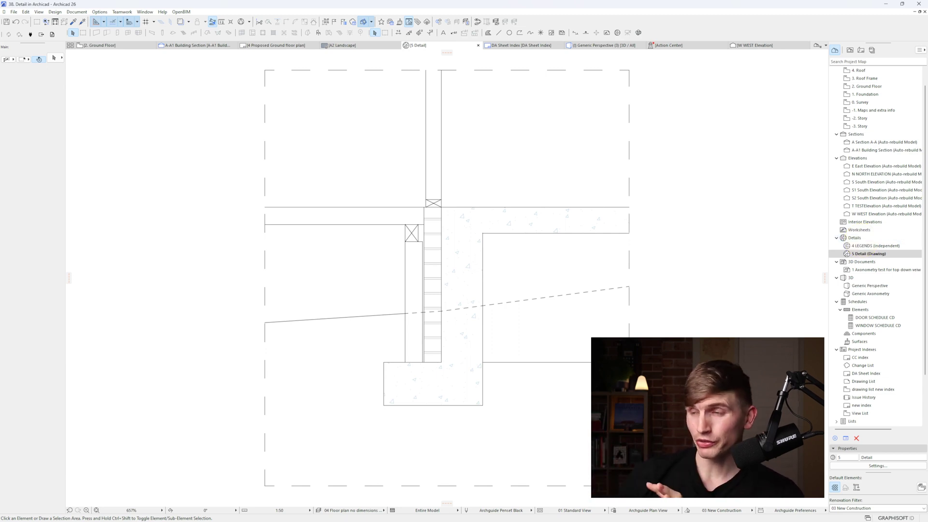
pyautogui.hotkey('ctrl', 'a')
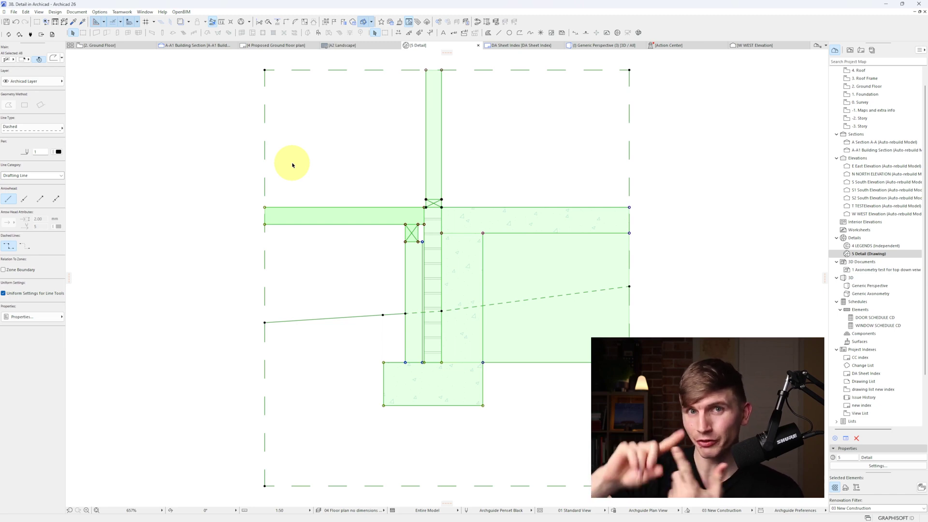
pyautogui.press('Escape')
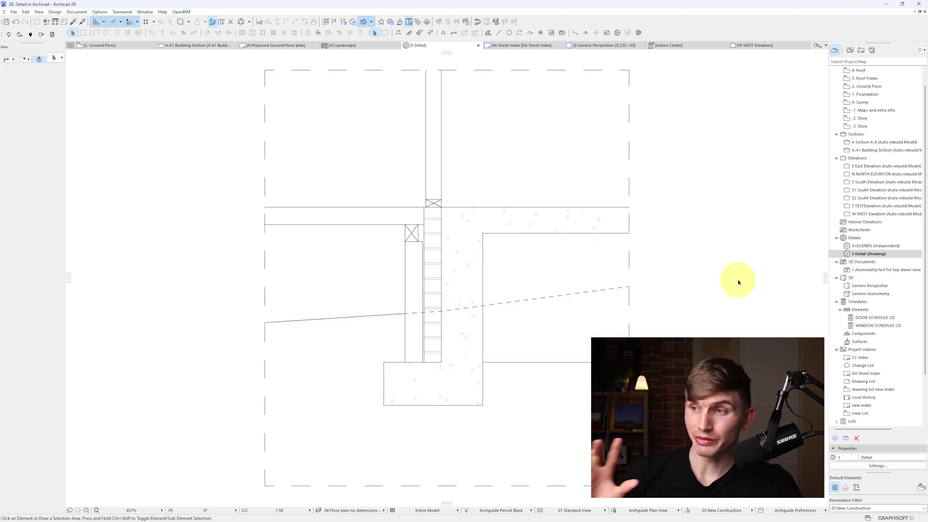
pyautogui.moveTo(474, 384)
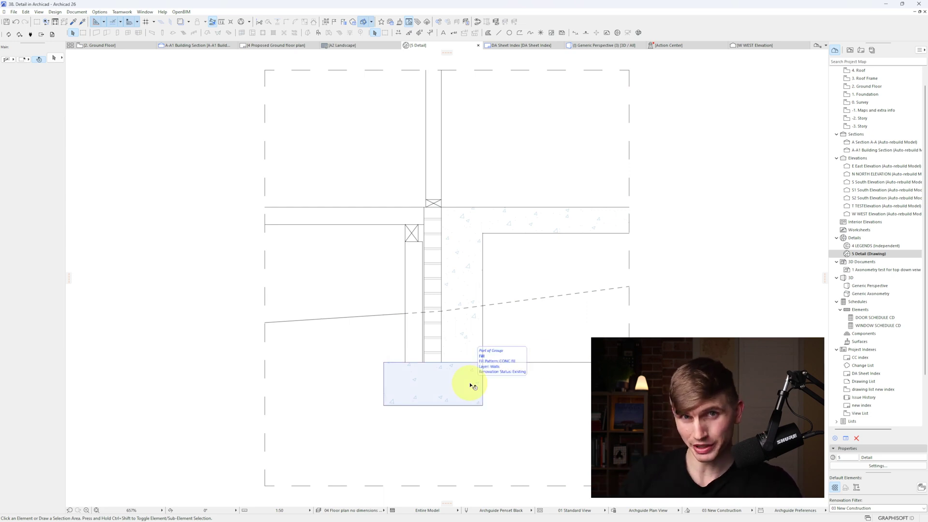
# Examine the timber floor and slab junction in the 3D model, and return to the 5 Detail drawing.
pyautogui.press('F3')
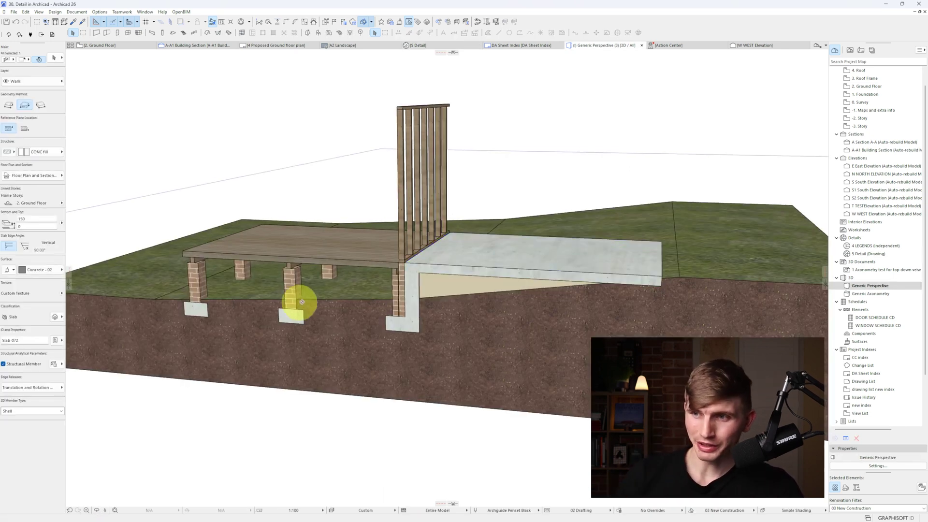
pyautogui.keyDown('shift'); pyautogui.moveTo(301, 301); pyautogui.dragTo(358, 290, button='middle'); pyautogui.keyUp('shift')
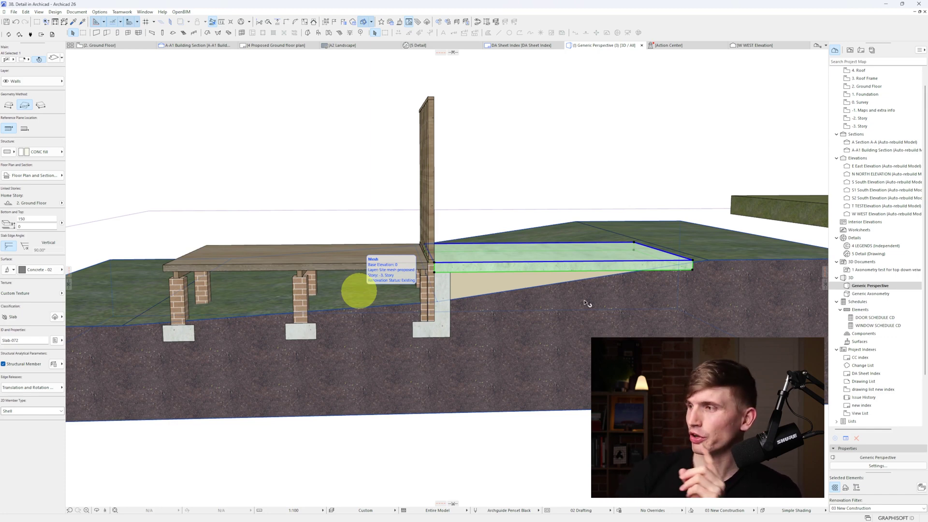
pyautogui.doubleClick(867, 254)
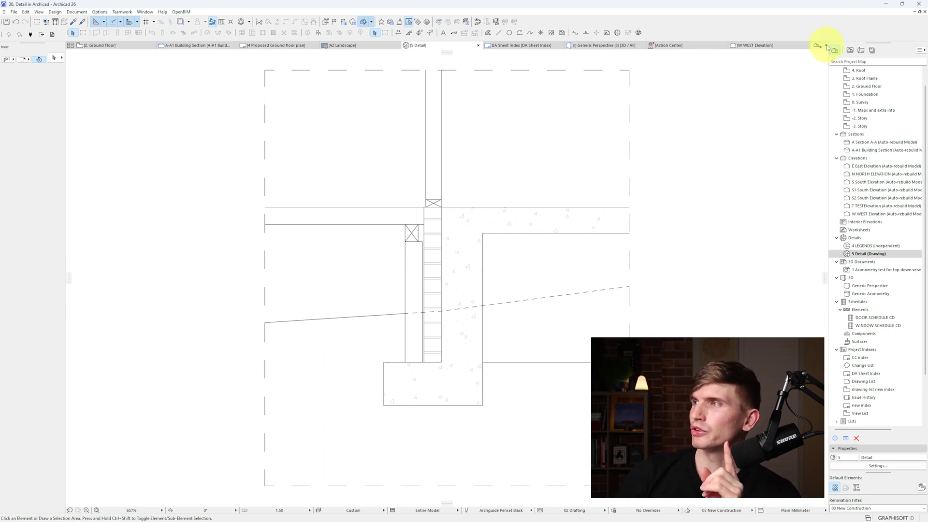
# Open the Organizer with the Project Map beside the View Map, and check the contents of the Details view folder.
pyautogui.click(144, 11)
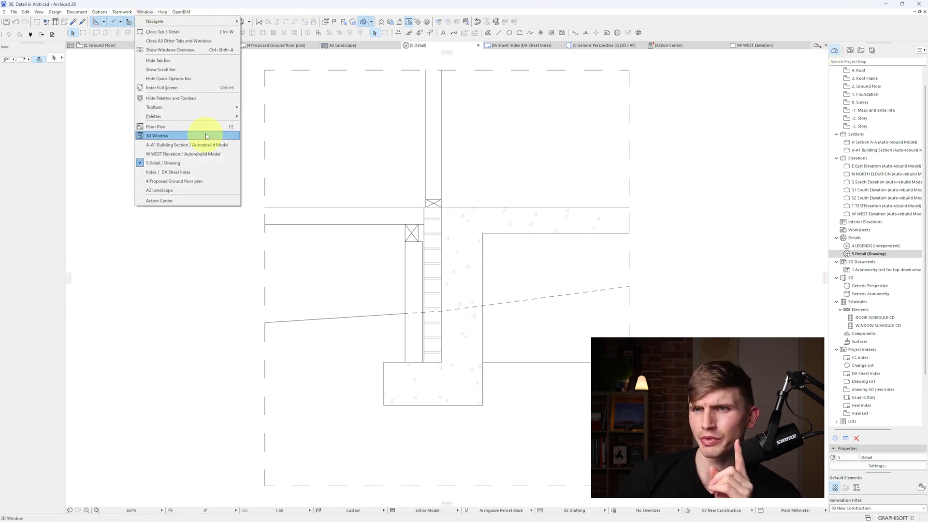
pyautogui.moveTo(203, 115)
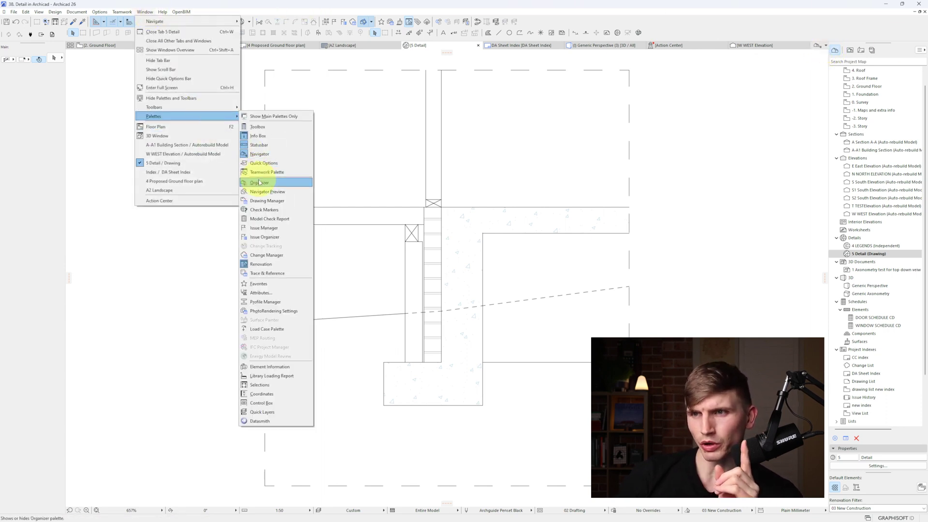
pyautogui.click(259, 182)
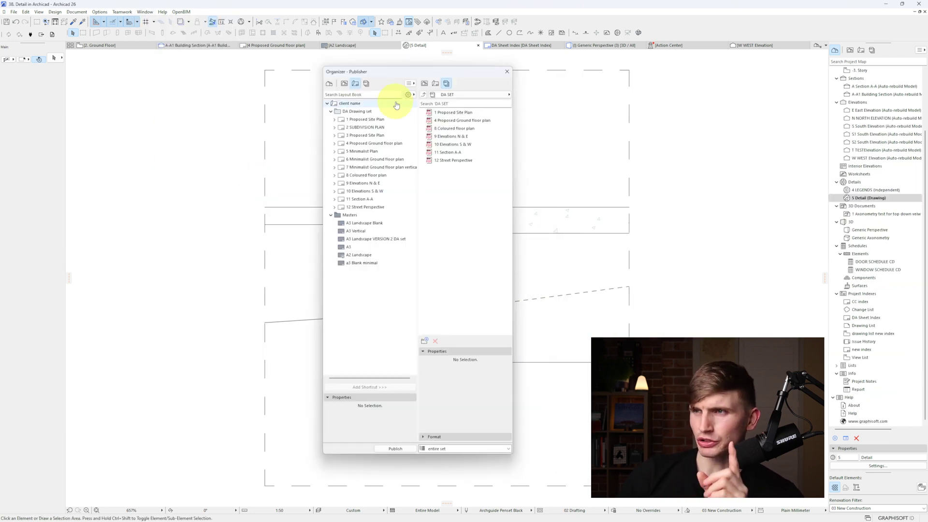
pyautogui.click(329, 85)
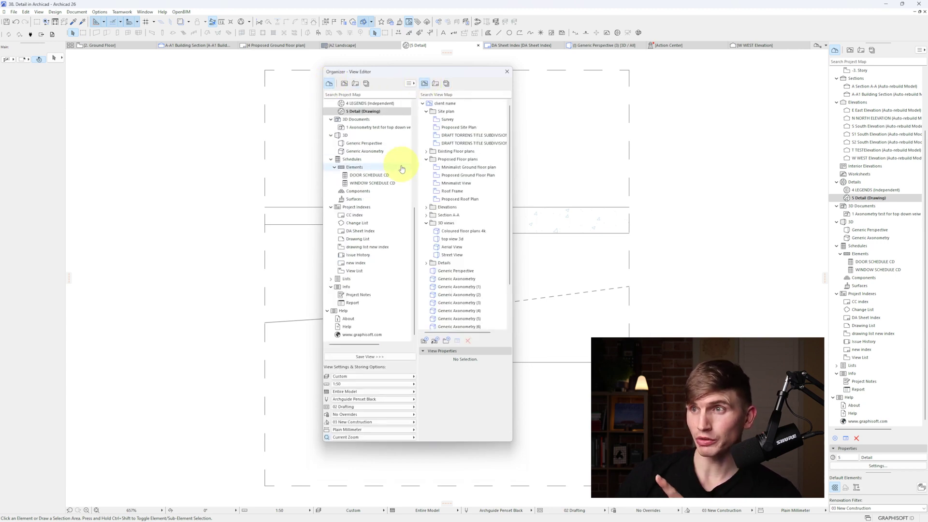
pyautogui.scroll(2, 396, 167)
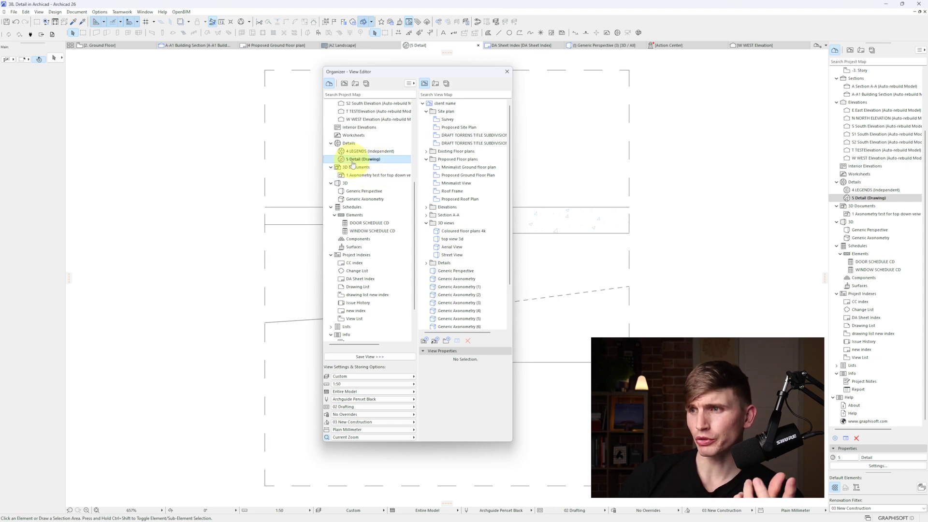
pyautogui.click(425, 263)
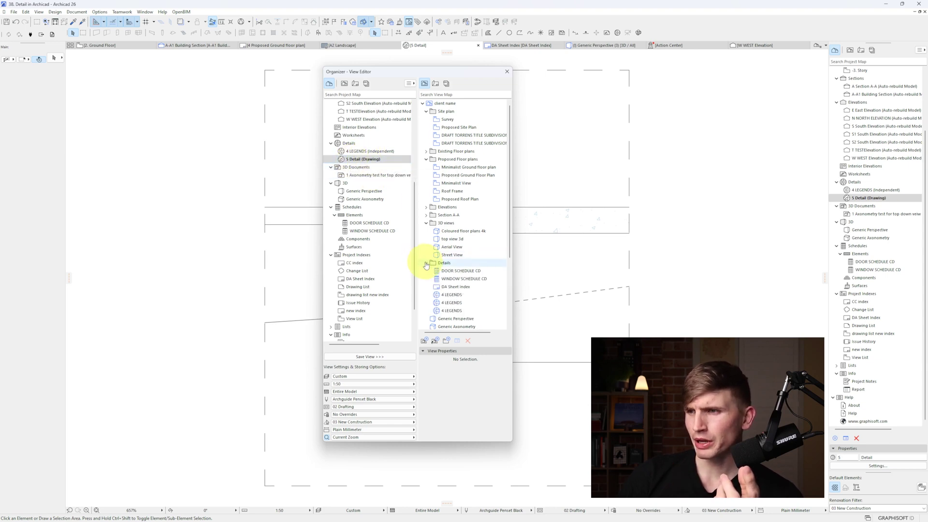
pyautogui.click(425, 263)
# Create a View Map folder named "3d views" and move the loose views from Generic Perspective through Generic Perspective (2) into it.
pyautogui.click(442, 271)
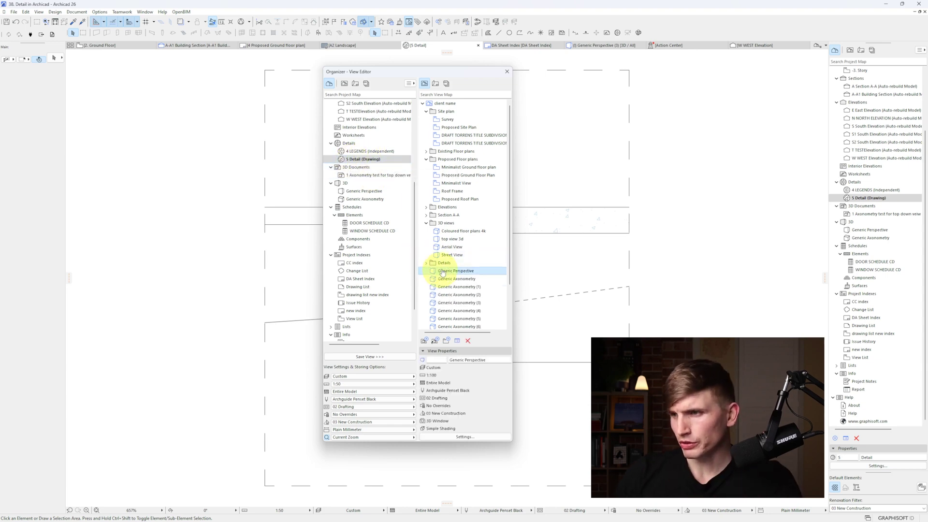
pyautogui.scroll(-2, 456, 290)
pyautogui.keyDown('shift'); pyautogui.click(461, 302); pyautogui.keyUp('shift')
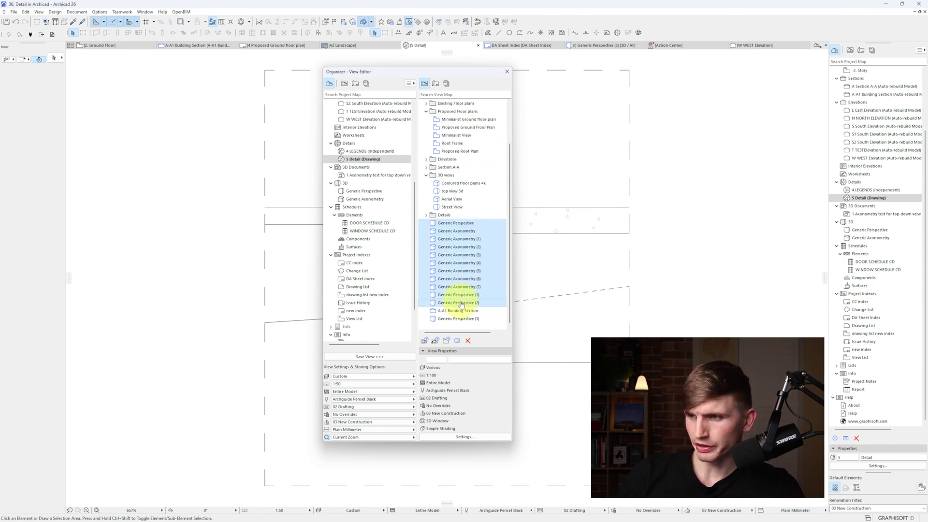
pyautogui.click(447, 341)
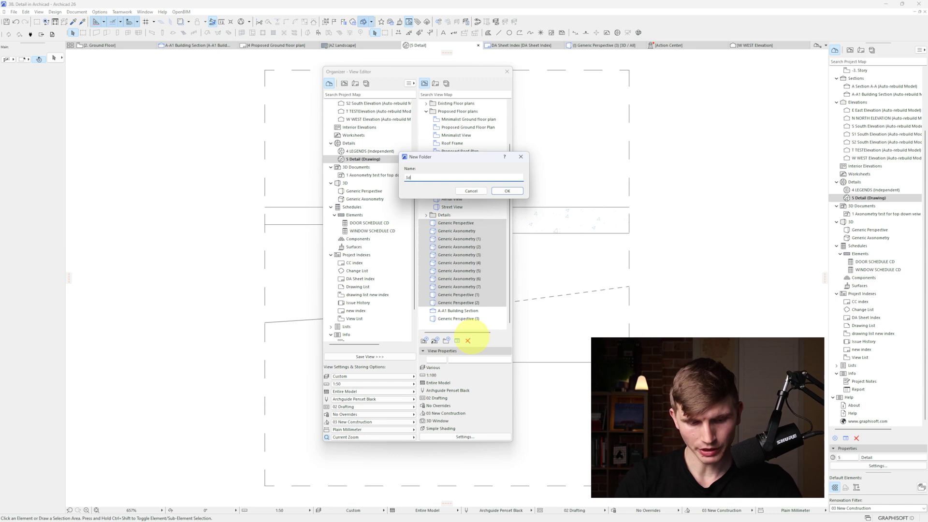
pyautogui.write('3d views')
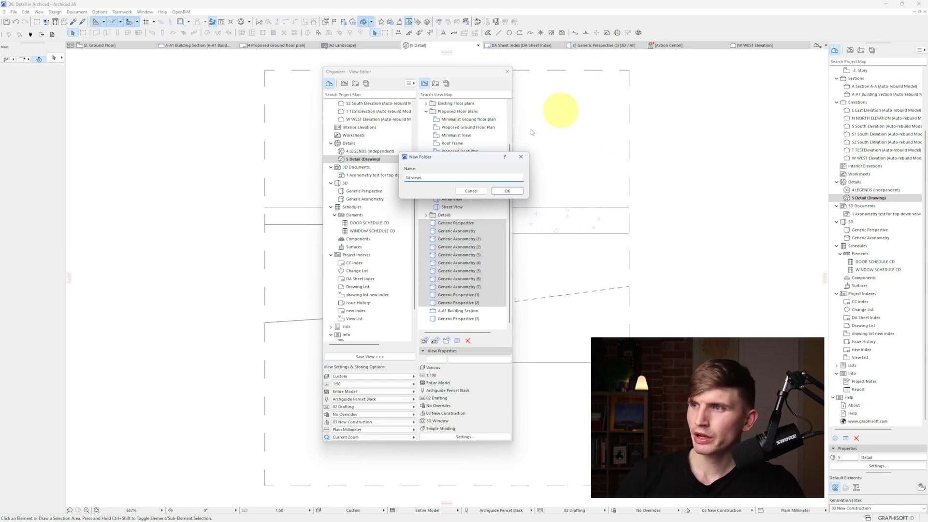
pyautogui.click(507, 191)
pyautogui.click(443, 239)
pyautogui.keyDown('shift'); pyautogui.click(445, 305); pyautogui.keyUp('shift')
pyautogui.moveTo(444, 304); pyautogui.dragTo(430, 239)
pyautogui.moveTo(449, 271)
pyautogui.mouseDown()
pyautogui.moveTo(425, 207)
pyautogui.moveTo(452, 284)
pyautogui.mouseUp()
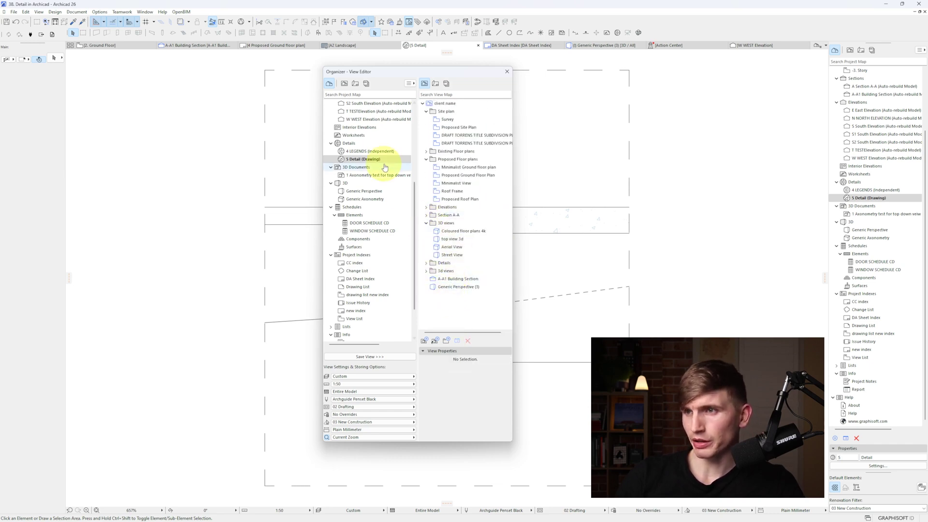
# Save the 5 Detail viewpoint as a view in the Details folder and move the Organizer clear of the drawing.
pyautogui.click(426, 223)
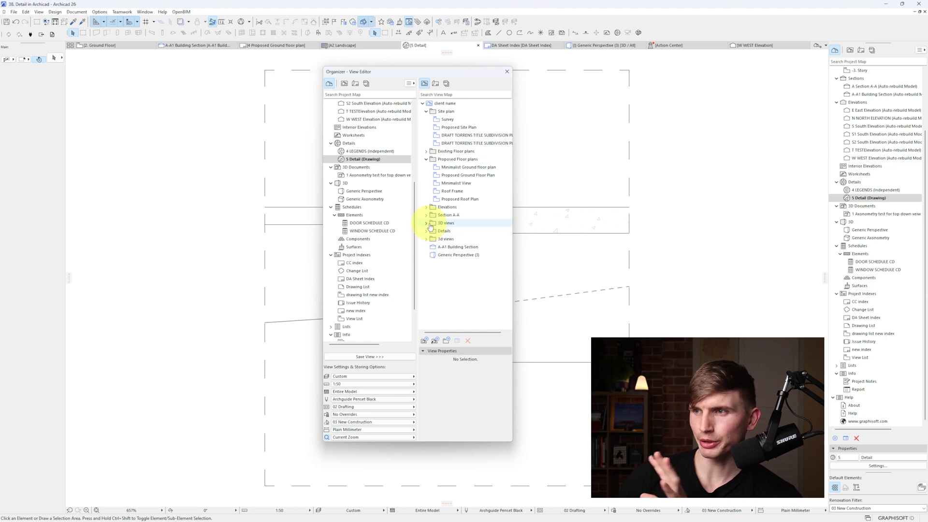
pyautogui.click(426, 231)
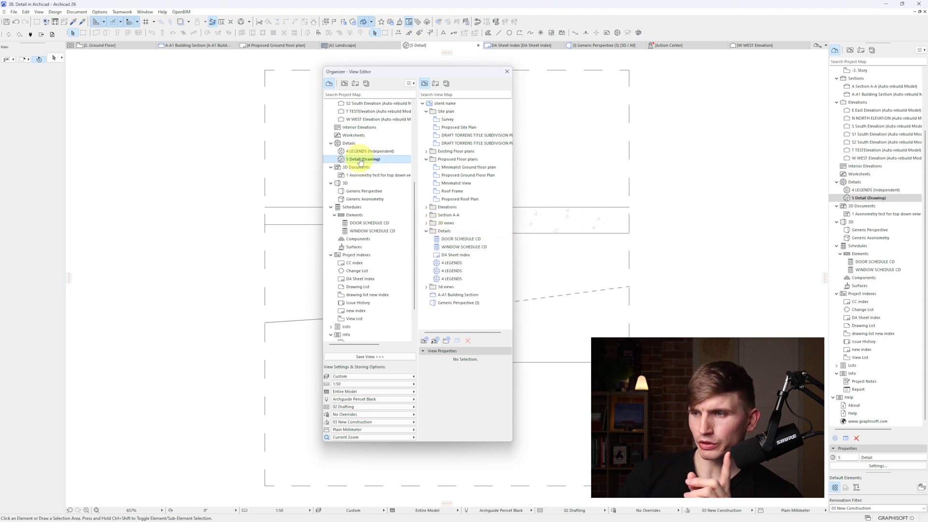
pyautogui.moveTo(360, 162)
pyautogui.mouseDown()
pyautogui.moveTo(441, 207)
pyautogui.moveTo(448, 240)
pyautogui.mouseUp()
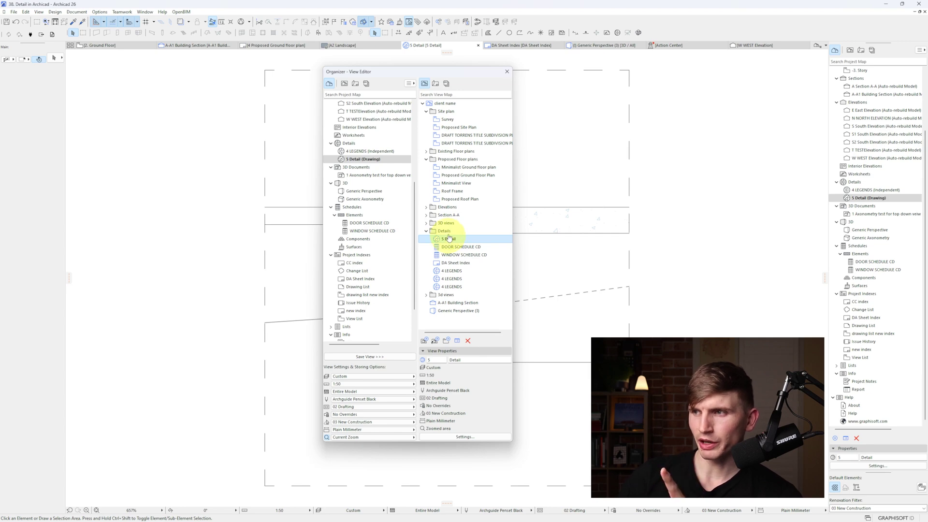
pyautogui.moveTo(464, 71); pyautogui.dragTo(737, 109)
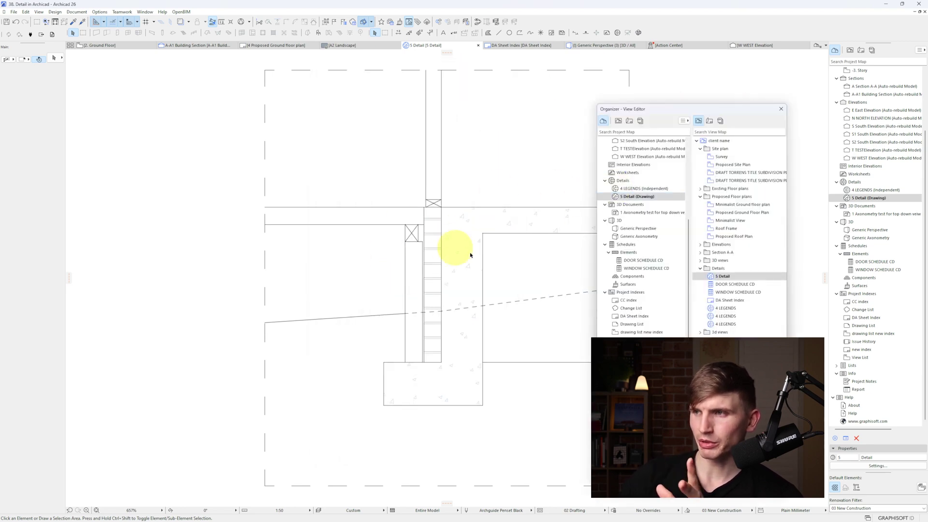
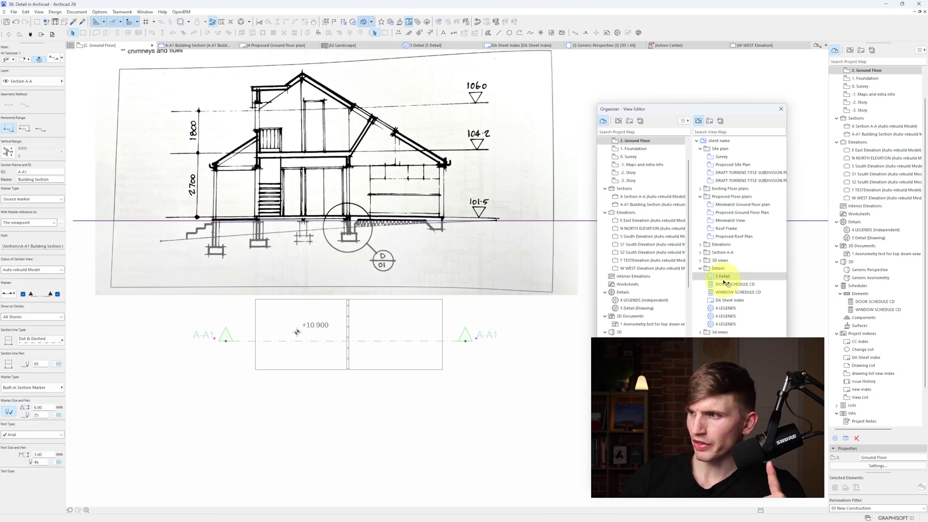
# Open the saved 5 Detail view and review the pen set and scale in its view settings.
pyautogui.doubleClick(723, 277)
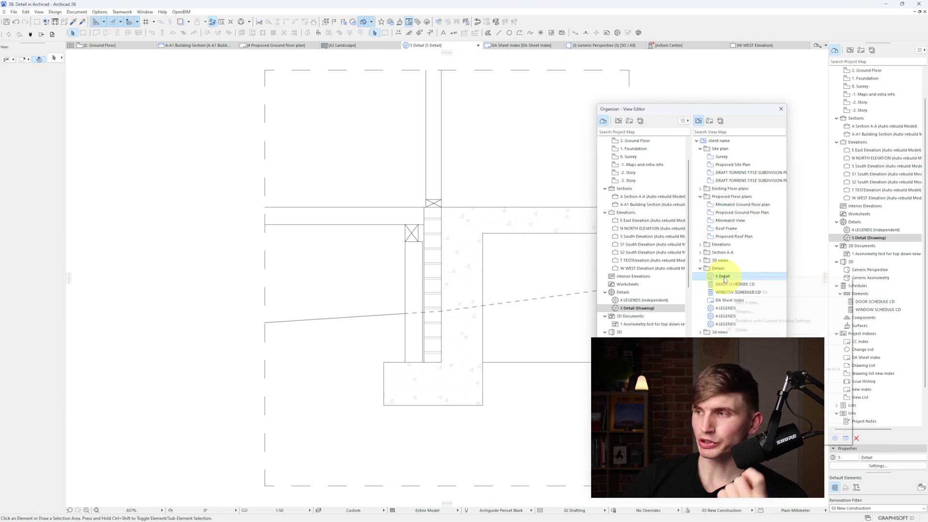
pyautogui.rightClick(724, 279)
pyautogui.click(837, 439)
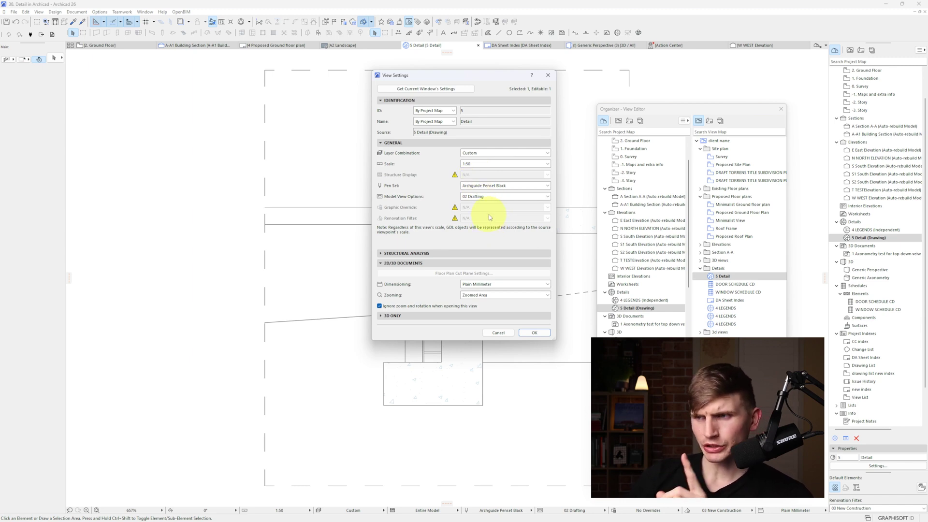
pyautogui.click(489, 188)
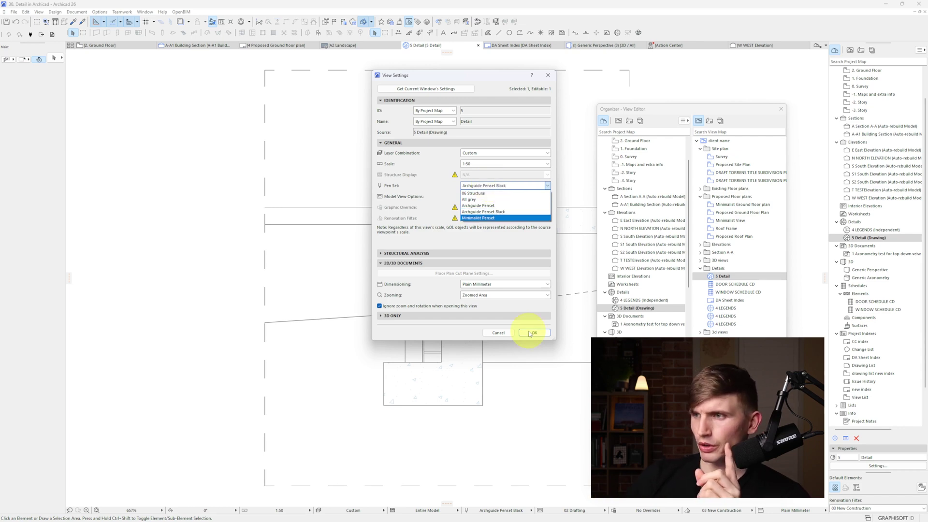
pyautogui.click(443, 171)
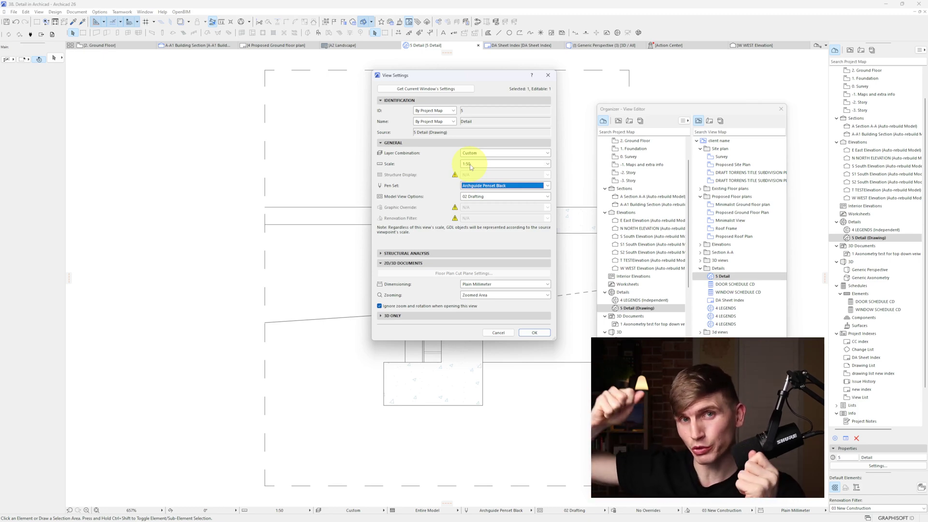
pyautogui.click(534, 334)
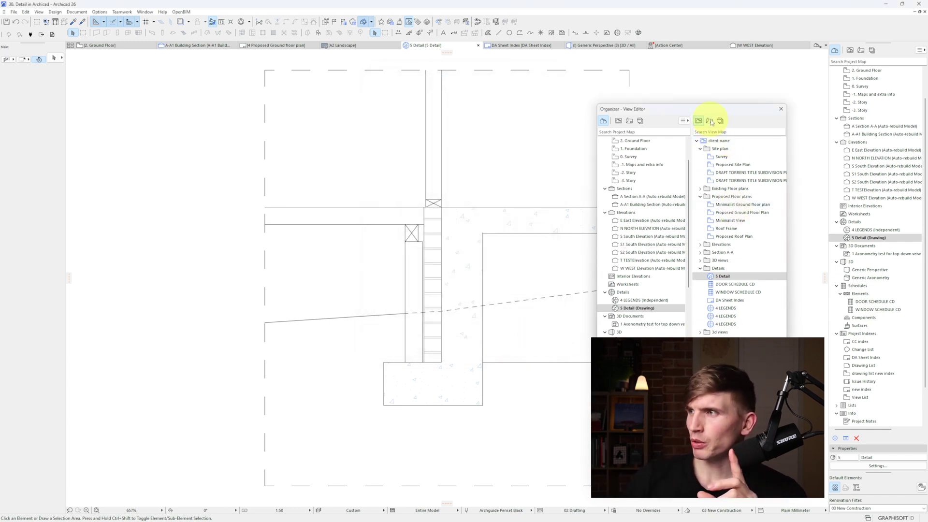
# Create a new layout named "Detail page" after 12 Street Perspective in the layout book, using the A2 Landscape master.
pyautogui.click(710, 122)
pyautogui.click(720, 243)
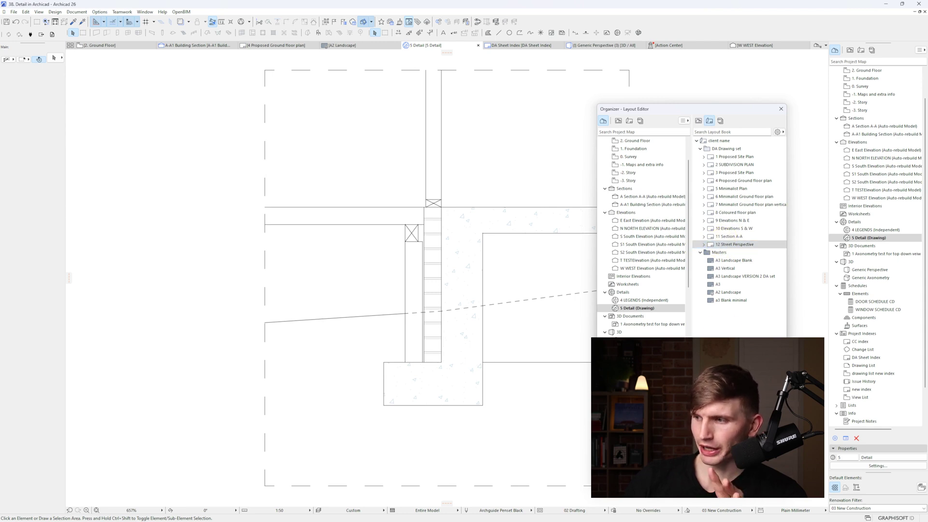
pyautogui.click(715, 367)
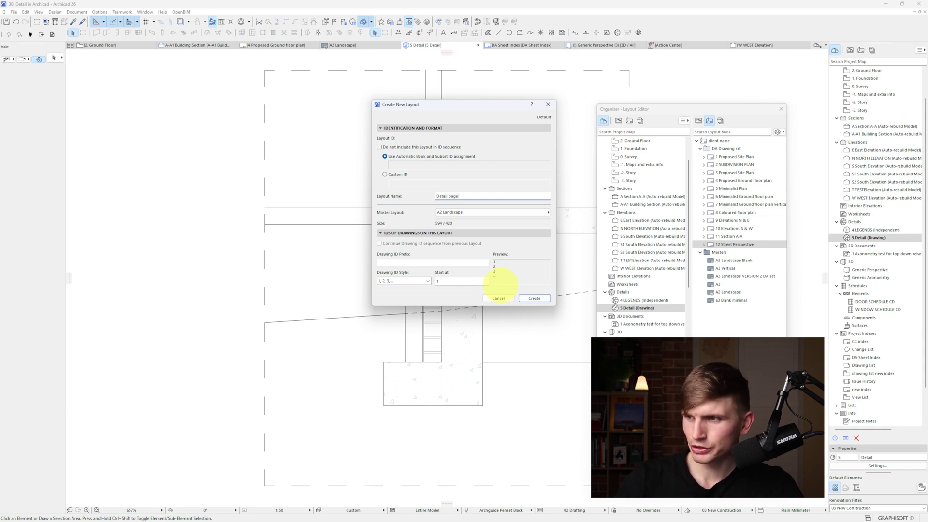
pyautogui.click(533, 298)
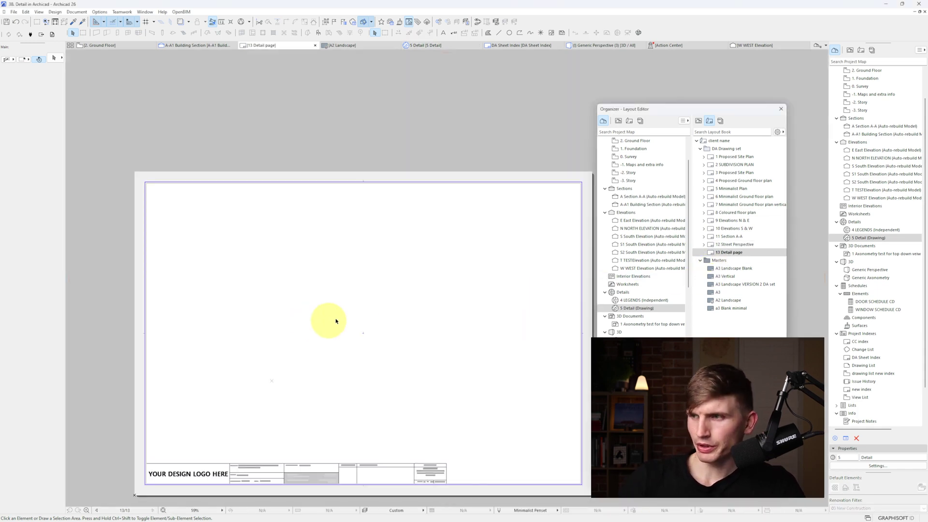
# Change the Detail page's master layout to a3 Blank minimal.
pyautogui.hotkey('ctrl', 't')
pyautogui.click(488, 166)
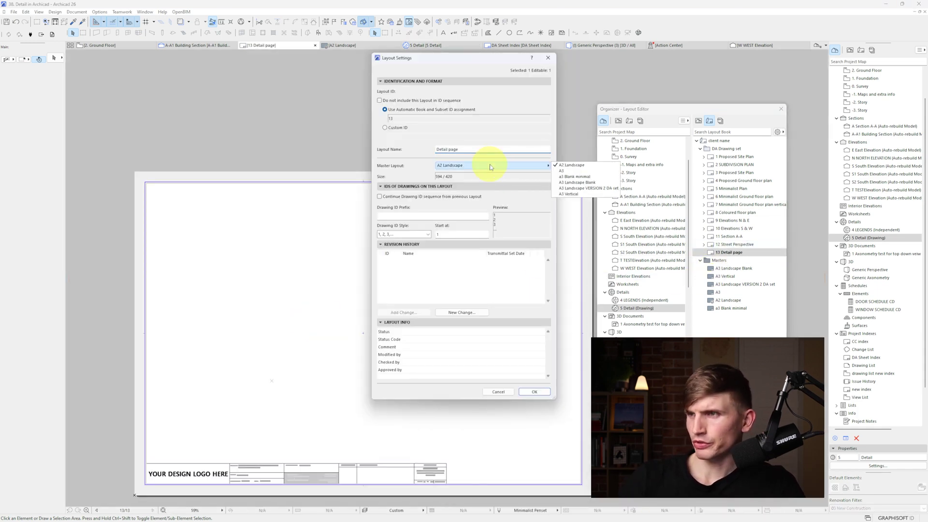
pyautogui.click(579, 176)
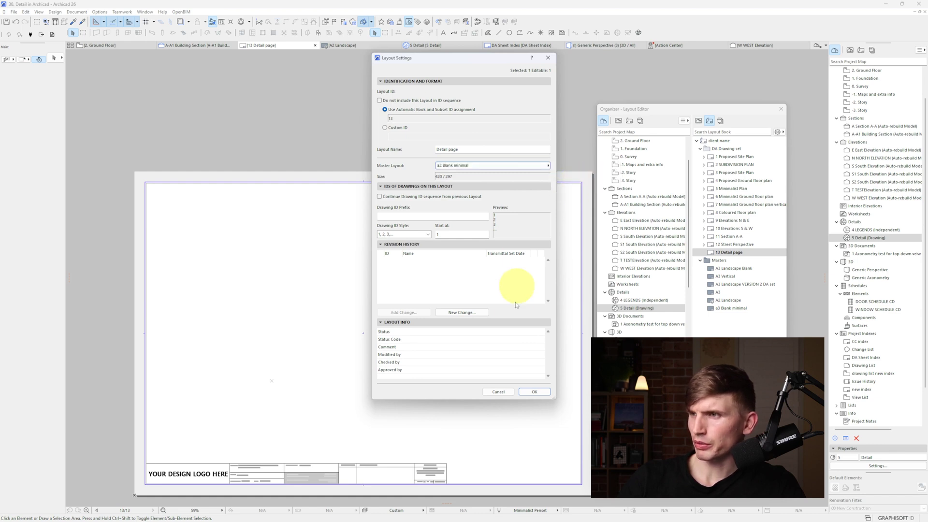
pyautogui.click(534, 392)
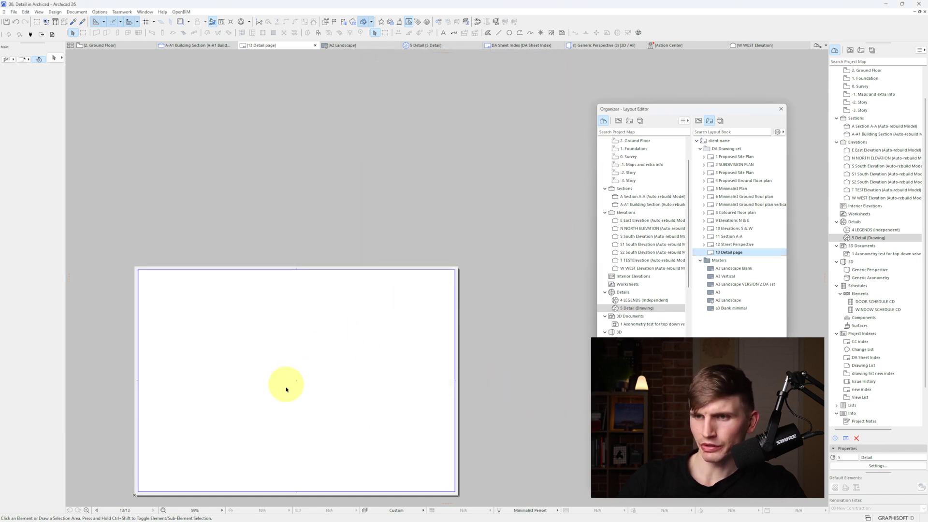
pyautogui.scroll(2, 314, 348)
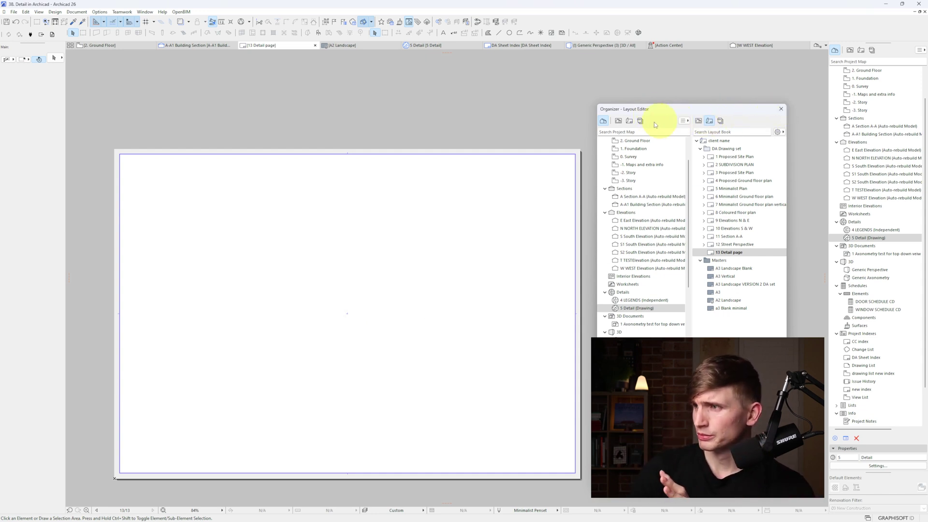
# Save the A-A1 Building Section viewpoint as a view in the Section A-A folder and open it.
pyautogui.click(699, 121)
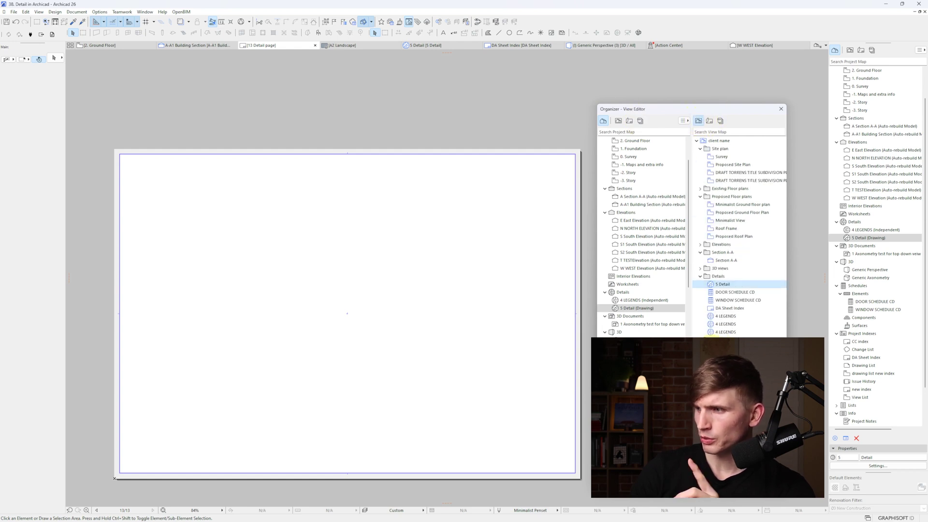
pyautogui.moveTo(724, 331); pyautogui.dragTo(728, 273)
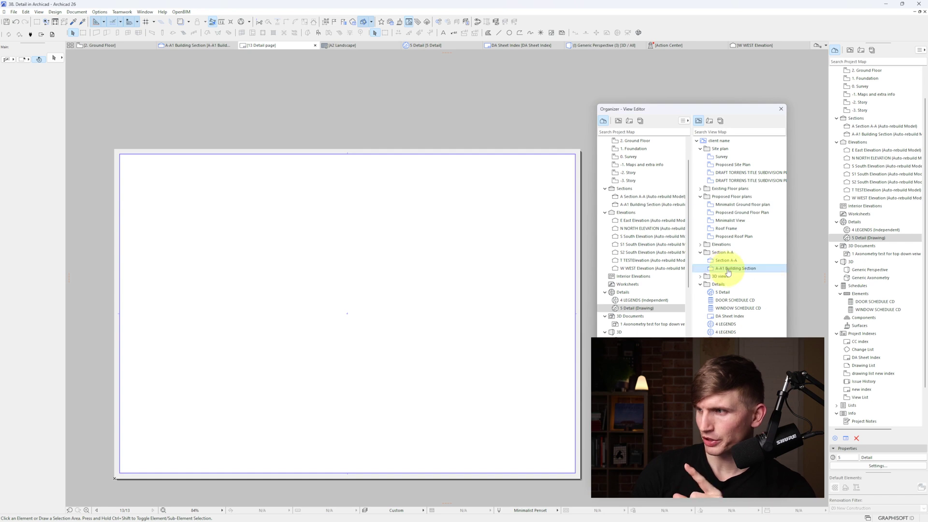
pyautogui.doubleClick(728, 269)
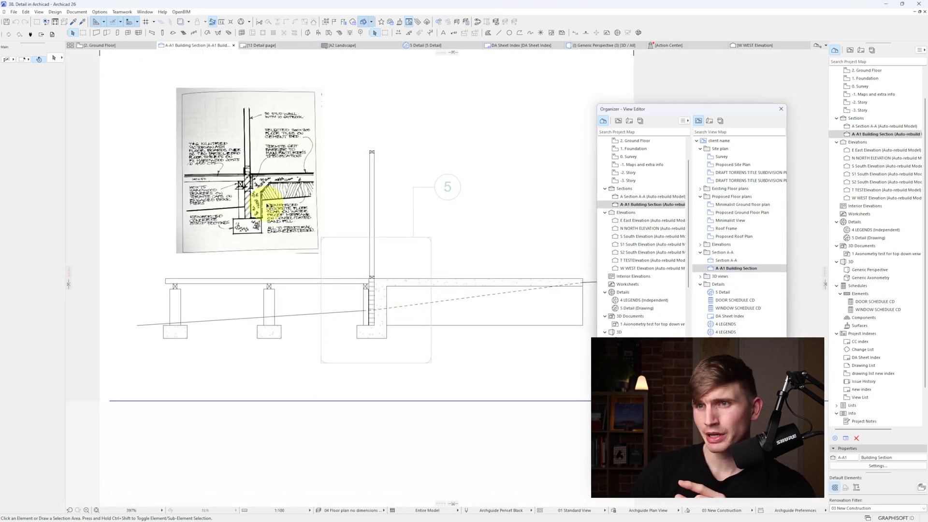
# Move the pasted reference sketch well clear of the building section, and reopen the 13 Detail page layout.
pyautogui.click(249, 206)
pyautogui.moveTo(250, 205)
pyautogui.mouseDown()
pyautogui.moveTo(179, 213)
pyautogui.moveTo(257, 229)
pyautogui.moveTo(194, 253)
pyautogui.mouseUp()
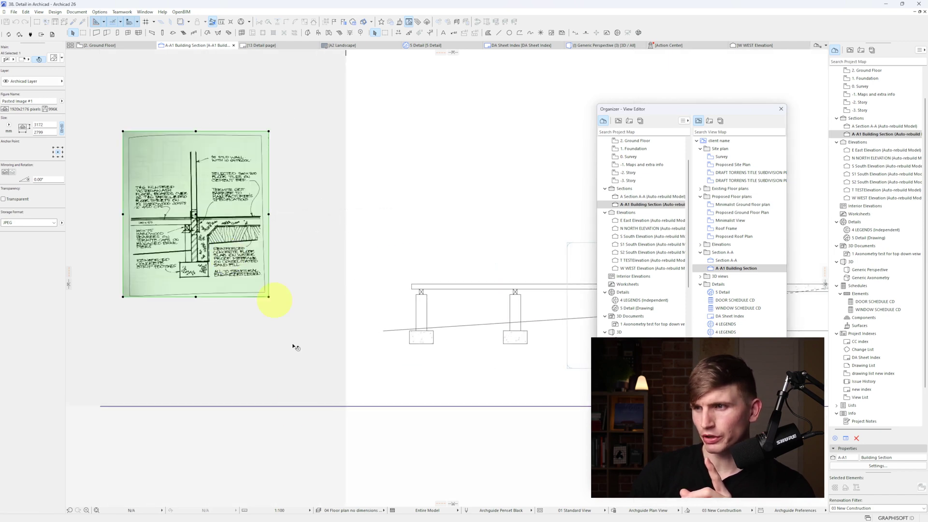
pyautogui.moveTo(441, 319)
pyautogui.mouseDown(button='middle')
pyautogui.moveTo(303, 306)
pyautogui.moveTo(397, 295)
pyautogui.mouseUp(button='middle')
pyautogui.click(709, 120)
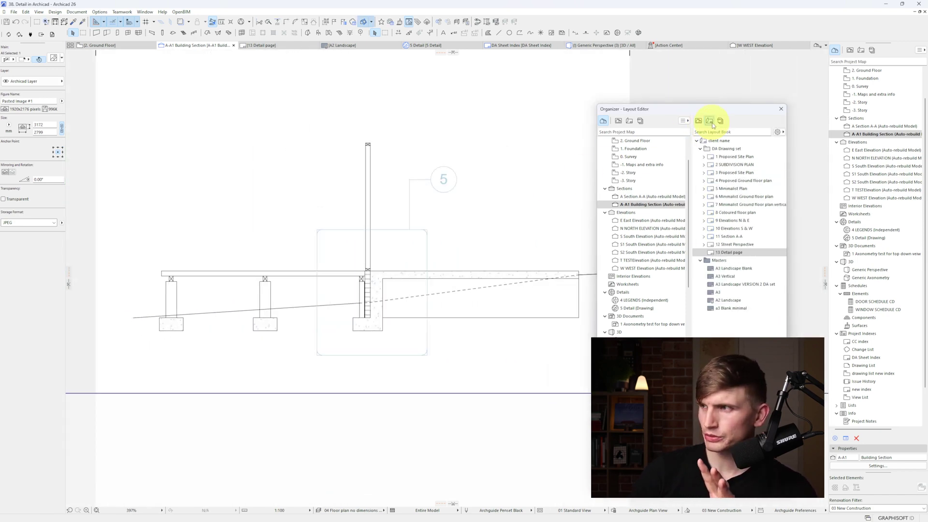
pyautogui.doubleClick(732, 252)
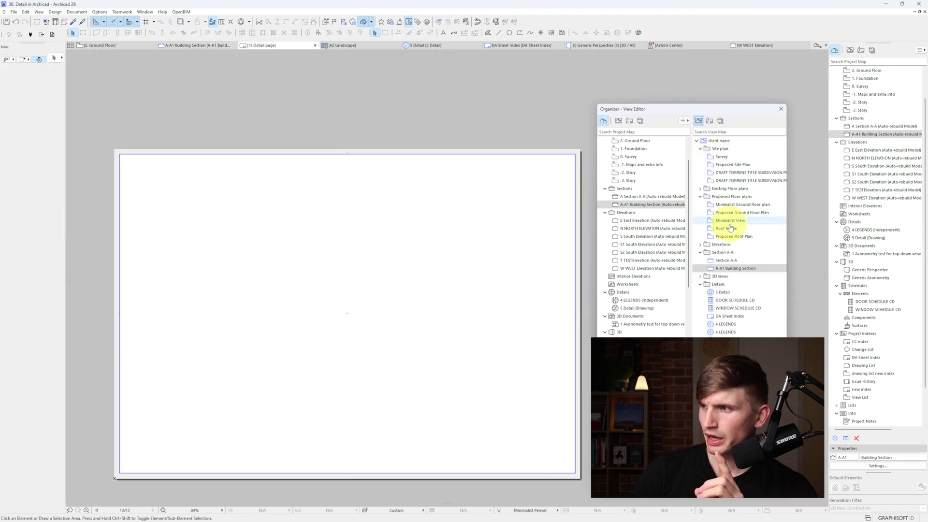
# Look through the Organizer's View Map, Layout Book and Publisher modes, and return to the Project Map beside the View Map.
pyautogui.click(710, 122)
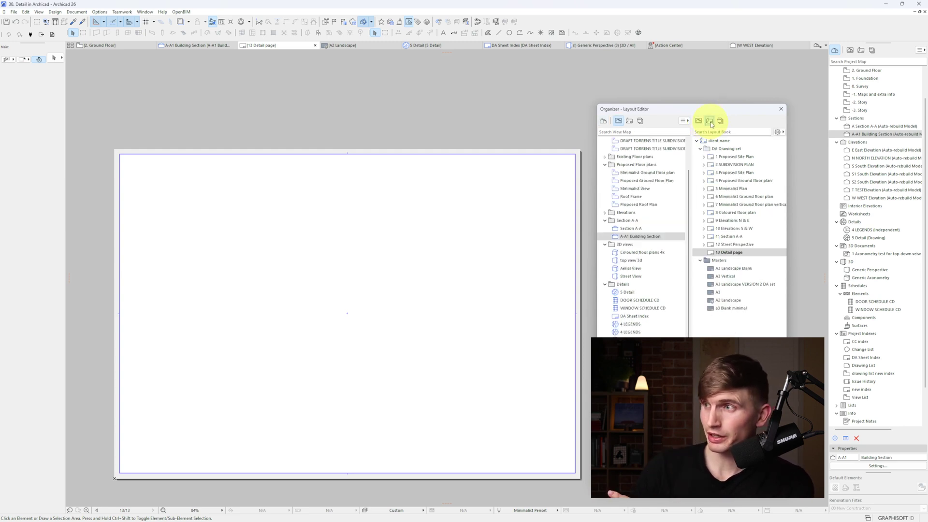
pyautogui.click(698, 121)
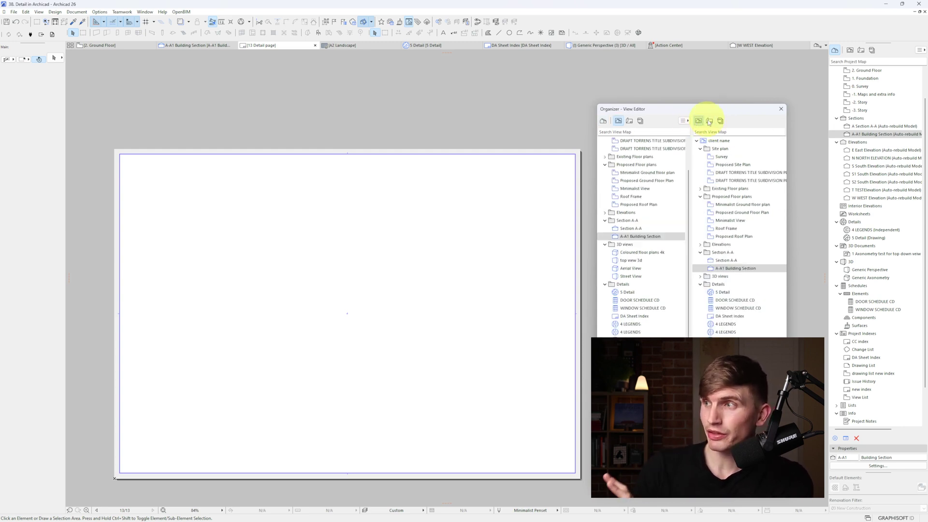
pyautogui.click(641, 121)
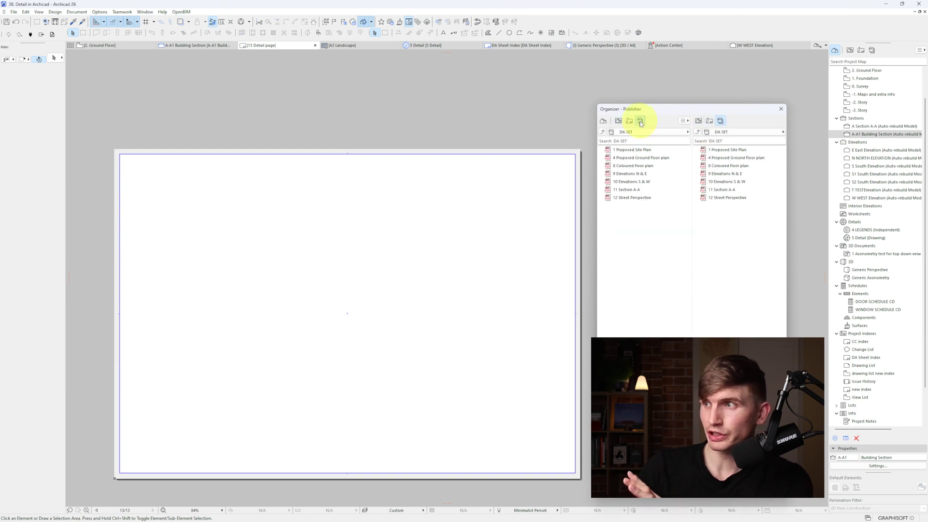
pyautogui.click(629, 121)
pyautogui.click(620, 122)
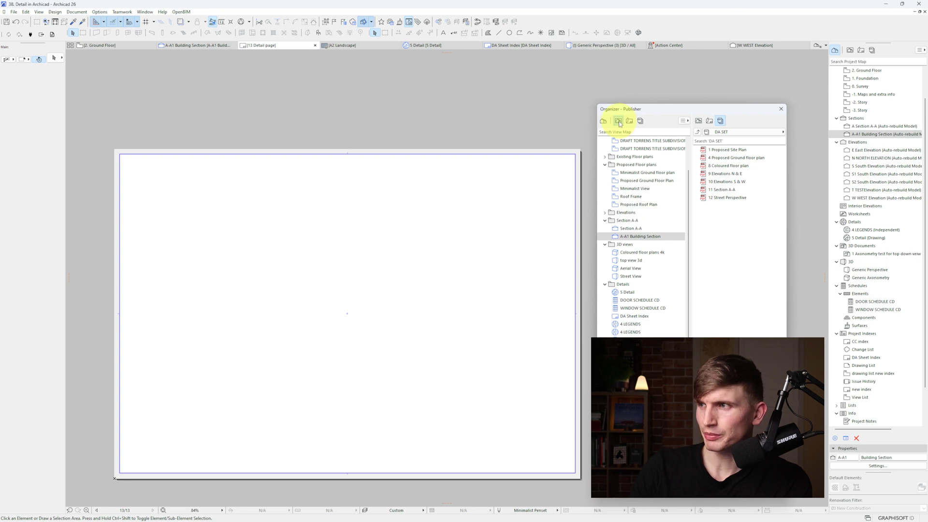
pyautogui.click(604, 121)
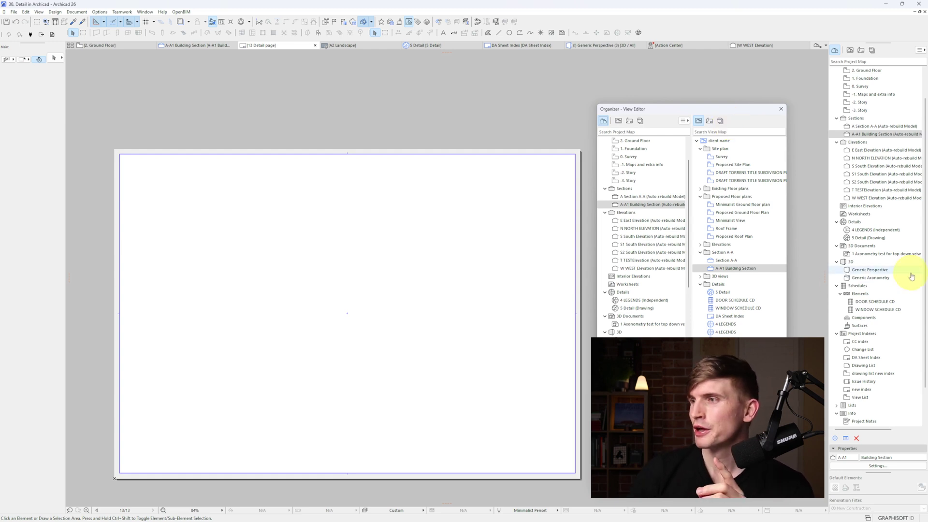
# Place the A-A1 Building Section view on the Detail page and adjust its frame to about 102 × 45 mm, leaving out the sketch.
pyautogui.click(727, 269)
pyautogui.moveTo(735, 272)
pyautogui.mouseDown()
pyautogui.moveTo(286, 259)
pyautogui.moveTo(240, 275)
pyautogui.mouseUp()
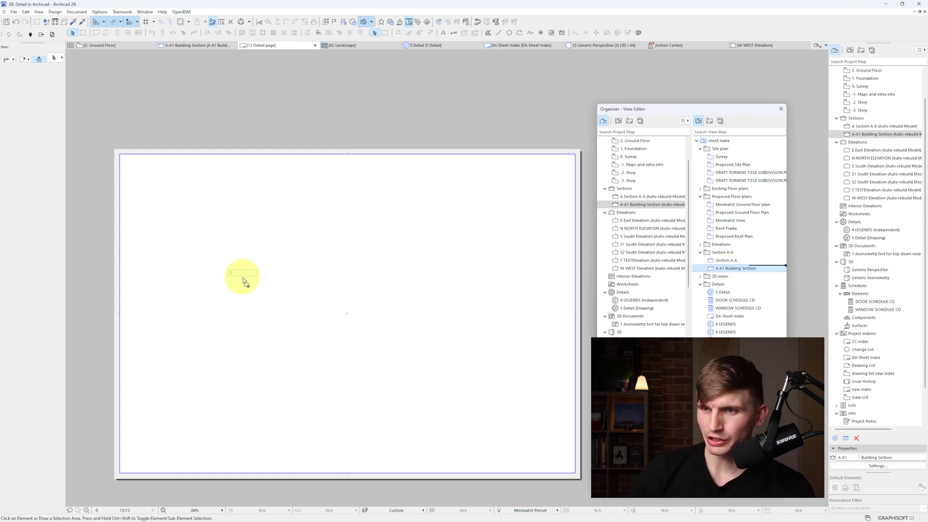
pyautogui.click(249, 295)
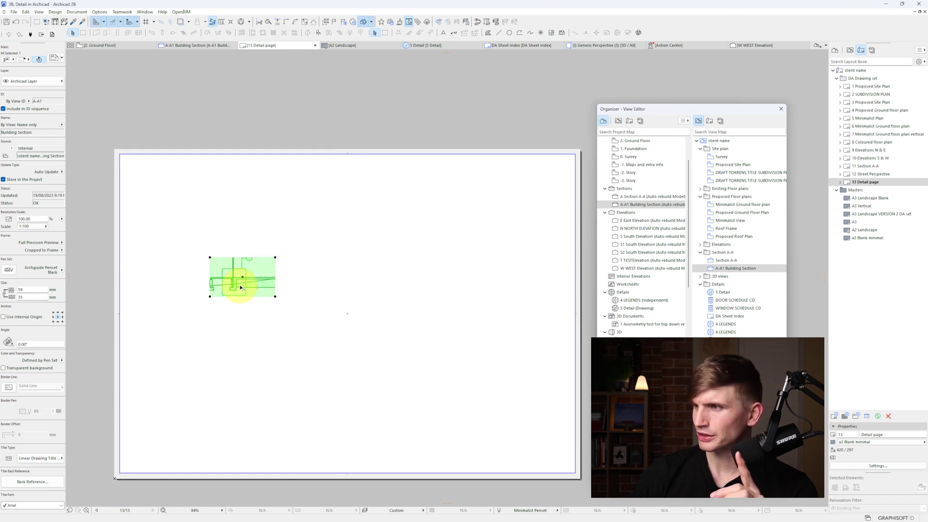
pyautogui.click(63, 250)
pyautogui.click(85, 250)
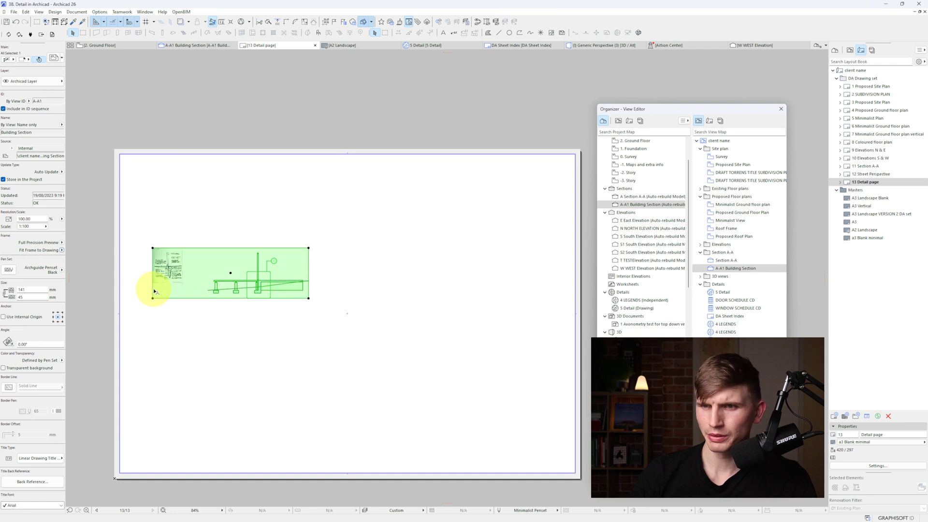
pyautogui.press('Escape')
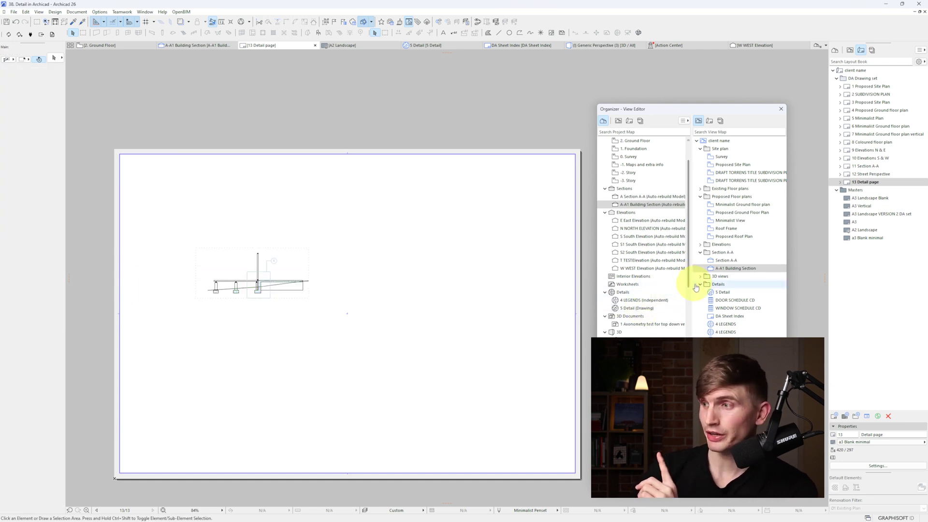
# Place the 5 Detail view on the Detail page, to the right of the building section drawing.
pyautogui.click(720, 293)
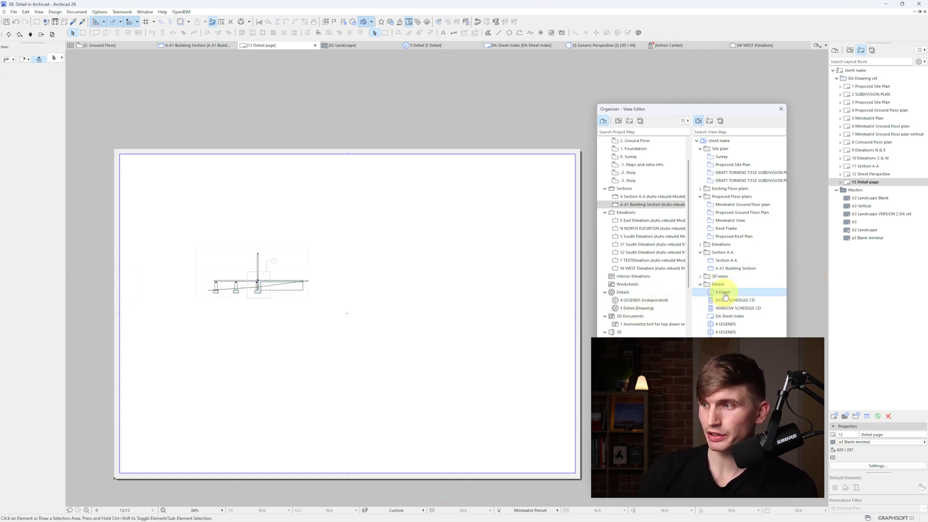
pyautogui.moveTo(723, 294)
pyautogui.mouseDown()
pyautogui.moveTo(648, 275)
pyautogui.moveTo(416, 273)
pyautogui.mouseUp()
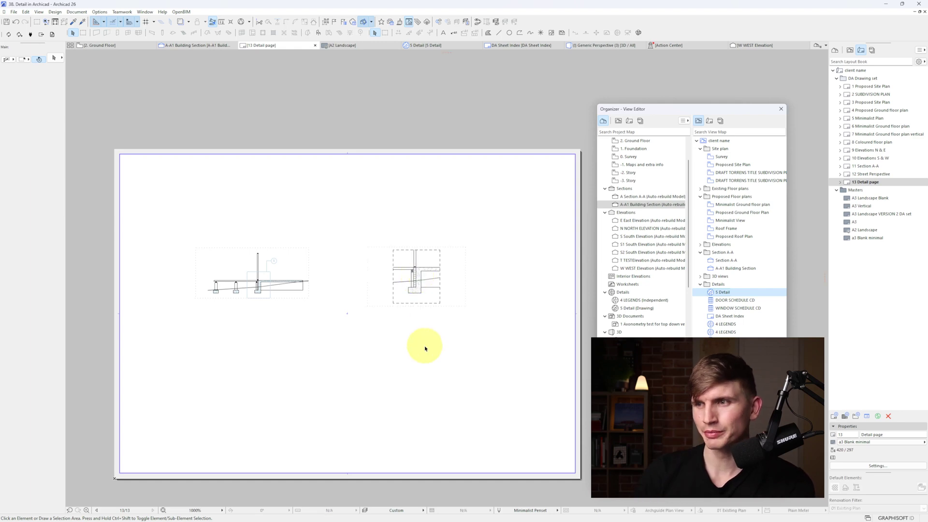
pyautogui.scroll(3, 362, 290)
pyautogui.moveTo(483, 277); pyautogui.dragTo(382, 300)
# Compare the scale settings of the placed building section and detail drawings.
pyautogui.click(209, 286)
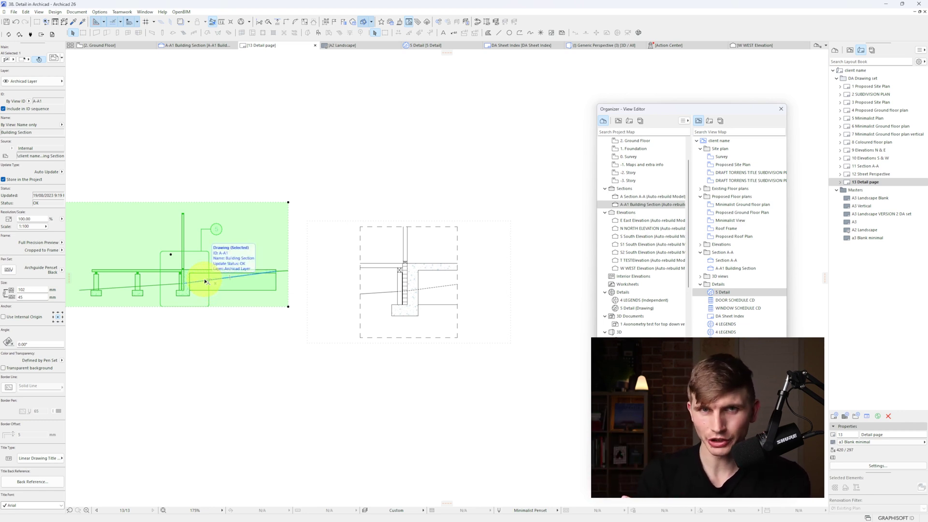
pyautogui.moveTo(204, 278); pyautogui.dragTo(305, 279, button='middle')
pyautogui.scroll(-1, 232, 285)
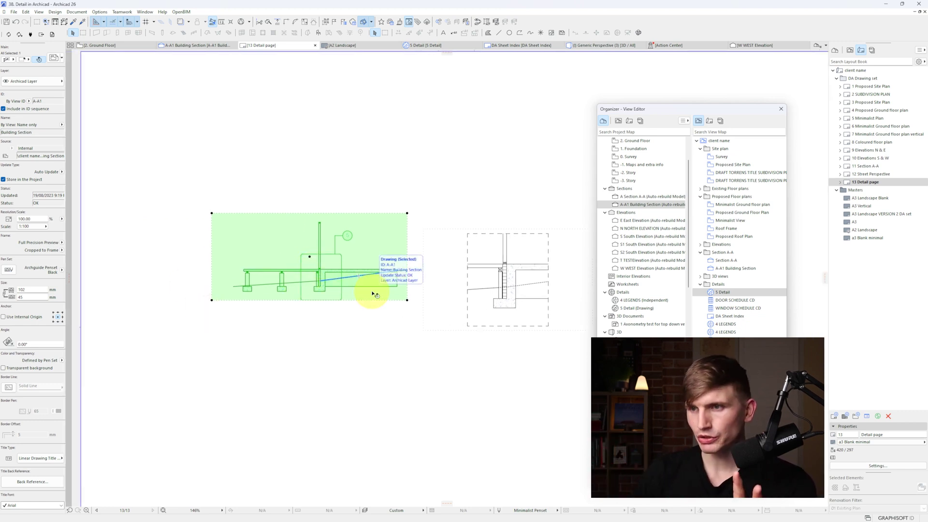
pyautogui.scroll(-2, 373, 285)
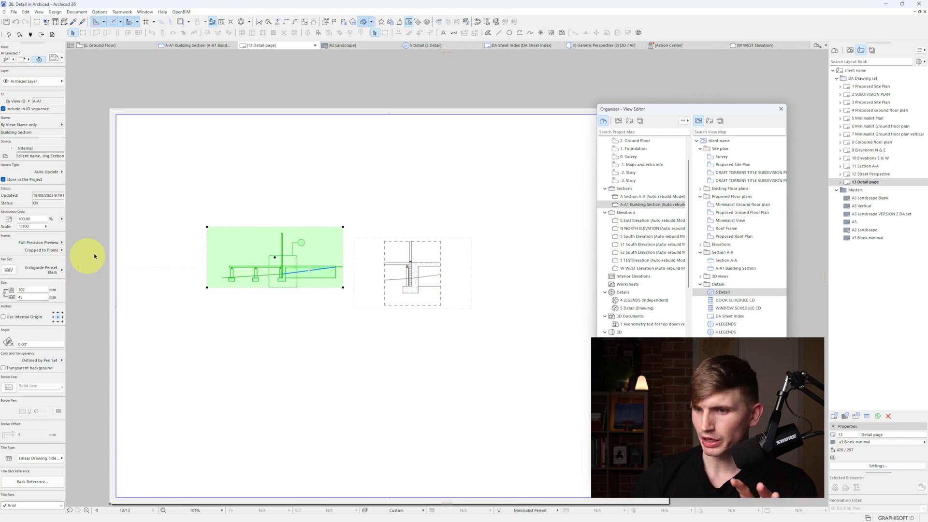
pyautogui.click(421, 248)
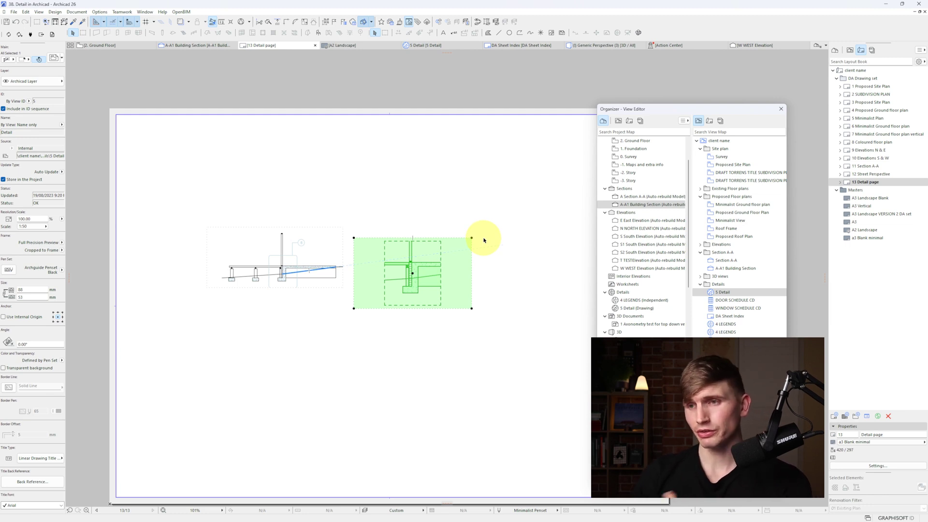
# Set the scale of the 5 Detail view to 1:20 in its view settings.
pyautogui.rightClick(725, 292)
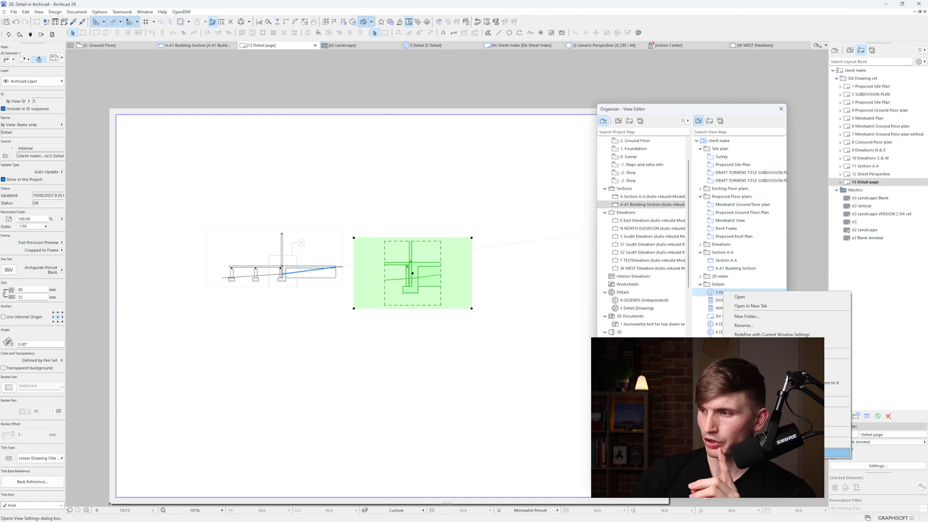
pyautogui.click(773, 453)
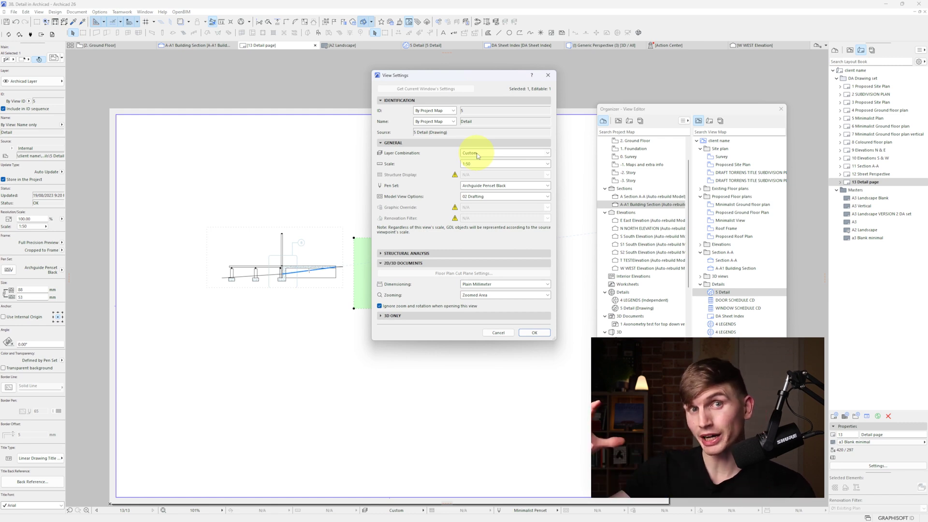
pyautogui.click(473, 164)
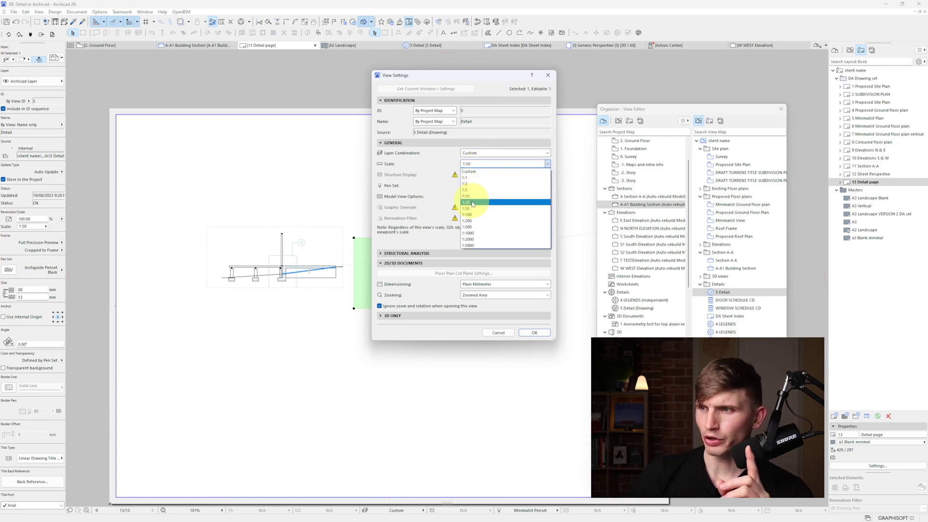
pyautogui.click(472, 202)
pyautogui.click(476, 164)
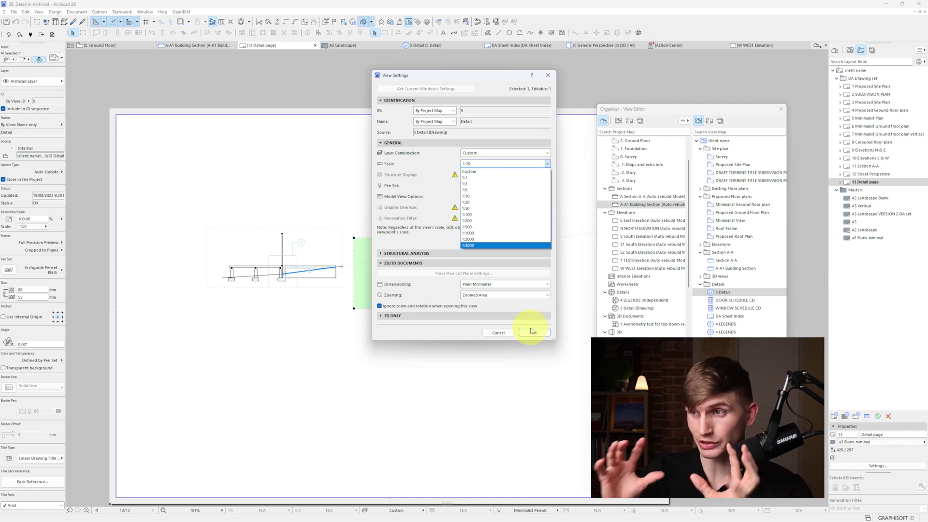
pyautogui.click(473, 202)
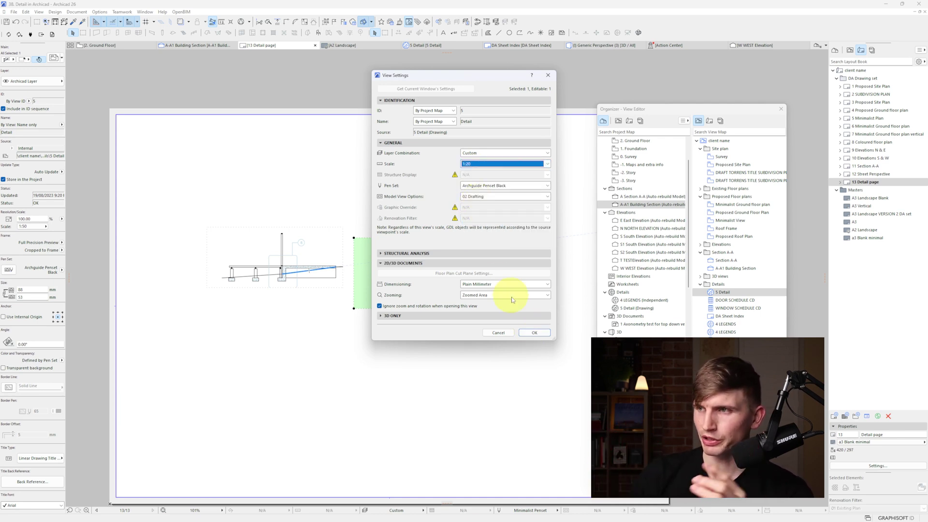
pyautogui.click(526, 334)
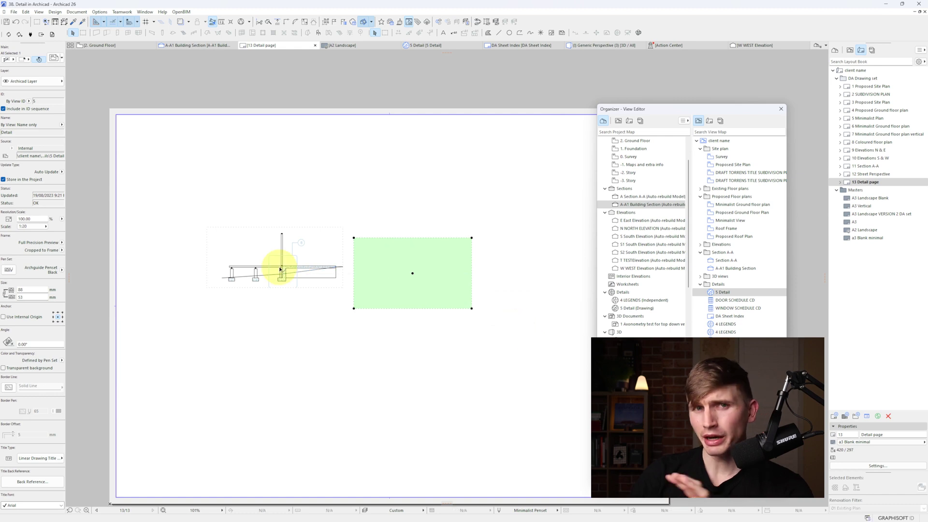
# Fit the placed detail's frame to its drawing and move it onto the page beside the building section.
pyautogui.click(61, 251)
pyautogui.click(80, 250)
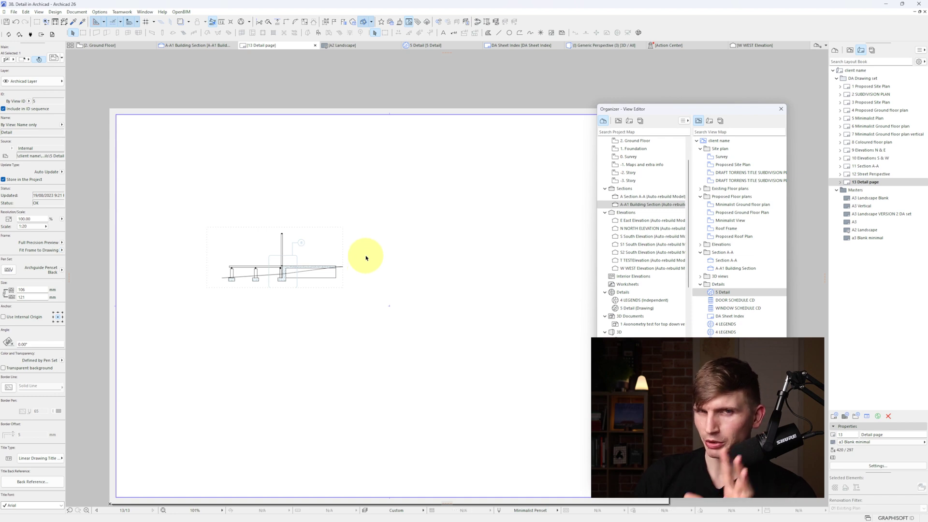
pyautogui.scroll(-5, 366, 257)
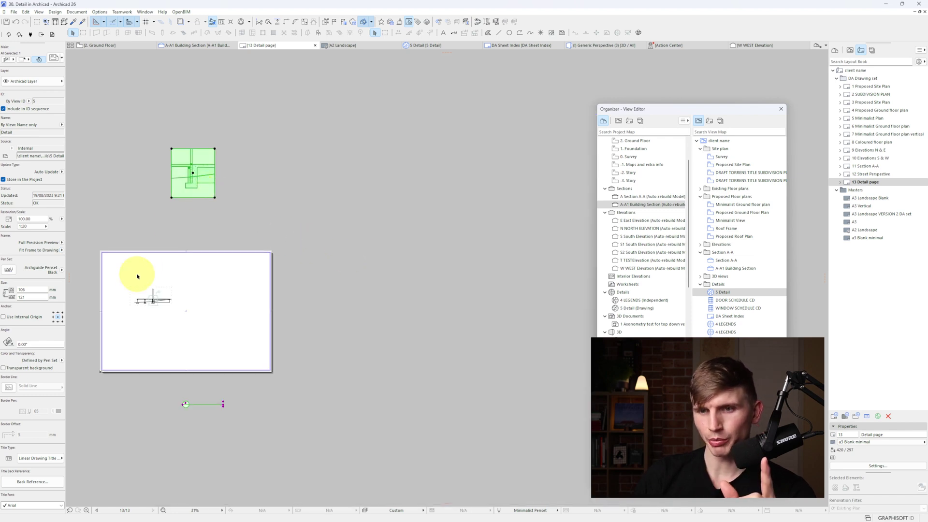
pyautogui.moveTo(197, 183)
pyautogui.mouseDown()
pyautogui.moveTo(210, 305)
pyautogui.moveTo(224, 316)
pyautogui.mouseUp()
pyautogui.scroll(-2, 198, 425)
# Move the detail's drawing title up from below the page to directly beneath the detail drawing.
pyautogui.click(224, 457)
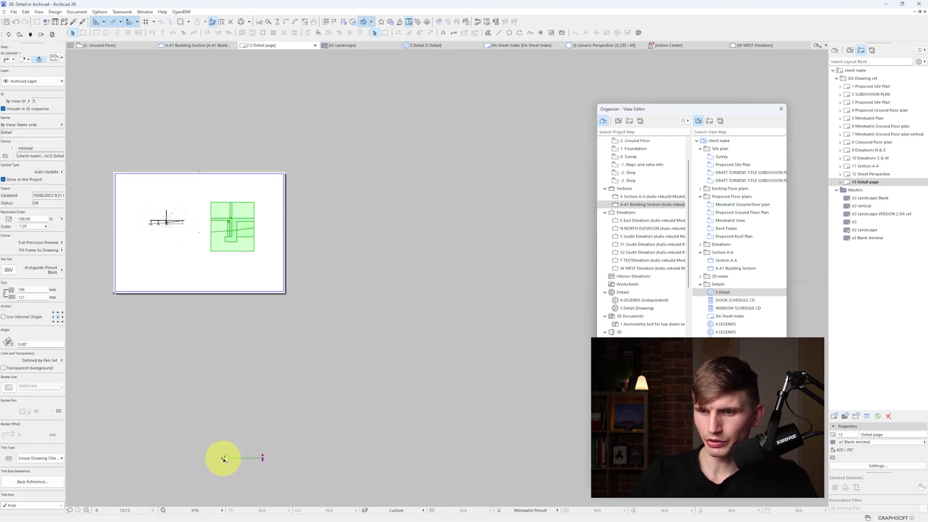
pyautogui.click(224, 458)
pyautogui.click(256, 454)
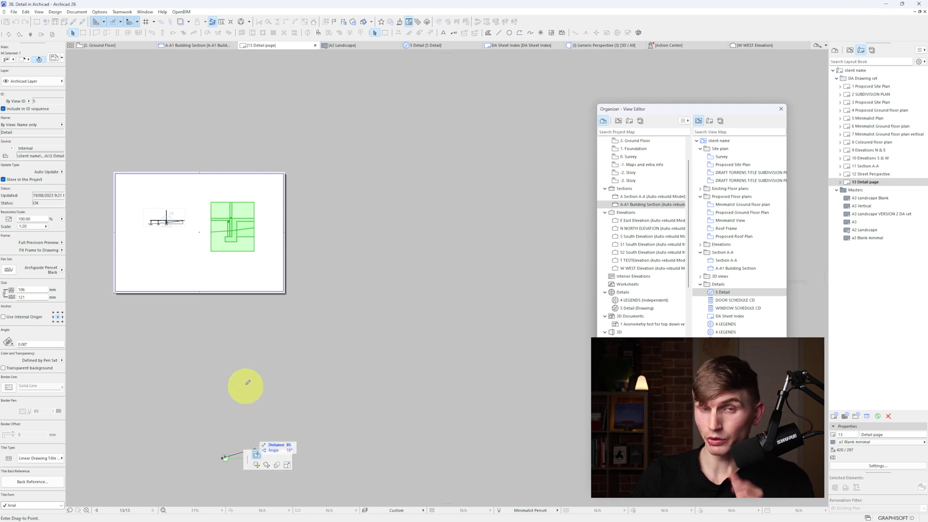
pyautogui.scroll(4, 217, 256)
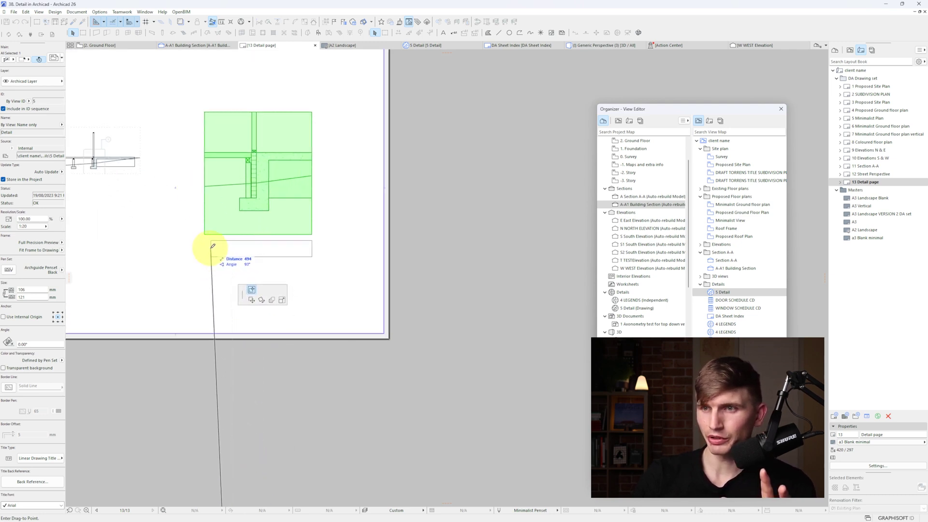
pyautogui.click(212, 246)
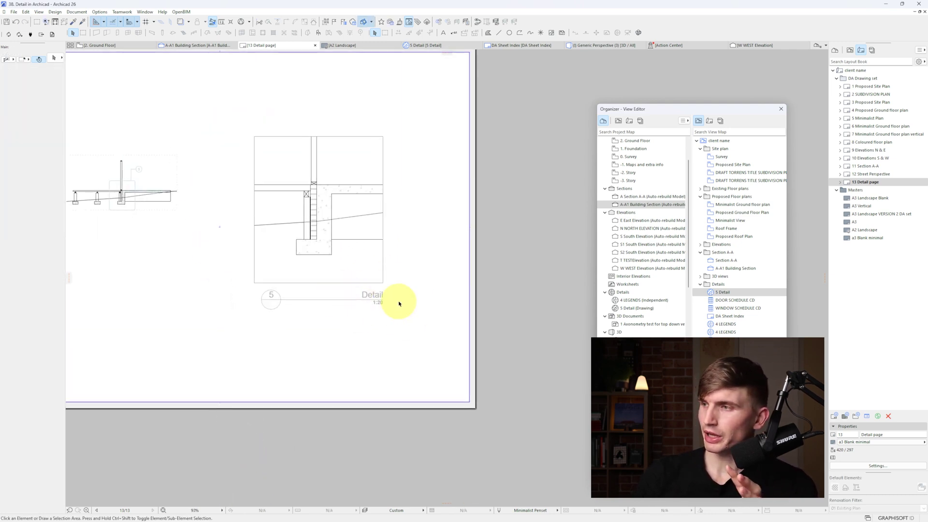
# Rename the 5 Detail view to CONCRETE SLAB AND SUBFLOOR DETAIL, keeping its ID.
pyautogui.scroll(3, 290, 292)
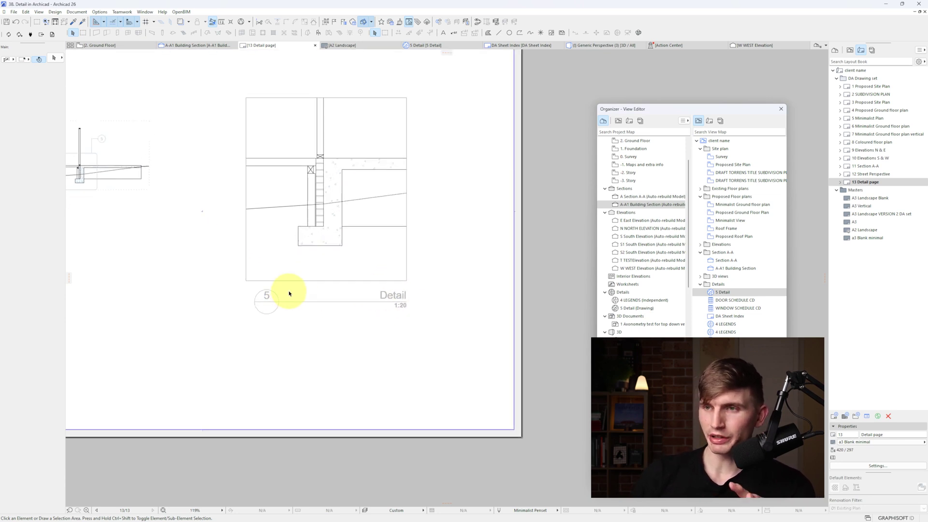
pyautogui.scroll(-2, 350, 314)
pyautogui.moveTo(350, 314); pyautogui.dragTo(437, 331, button='middle')
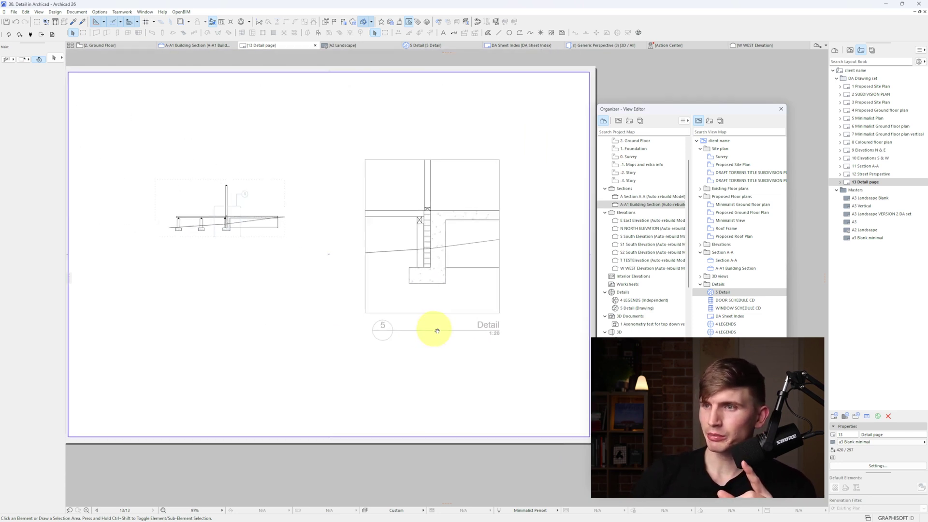
pyautogui.rightClick(720, 292)
pyautogui.click(743, 327)
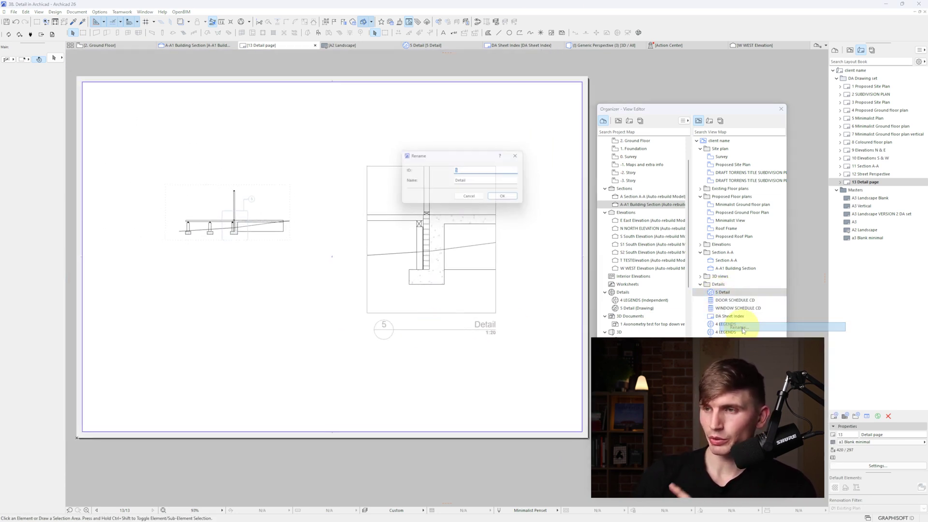
pyautogui.doubleClick(462, 182)
pyautogui.write('CONCRETE SLAB AND SUBFLOOR D')
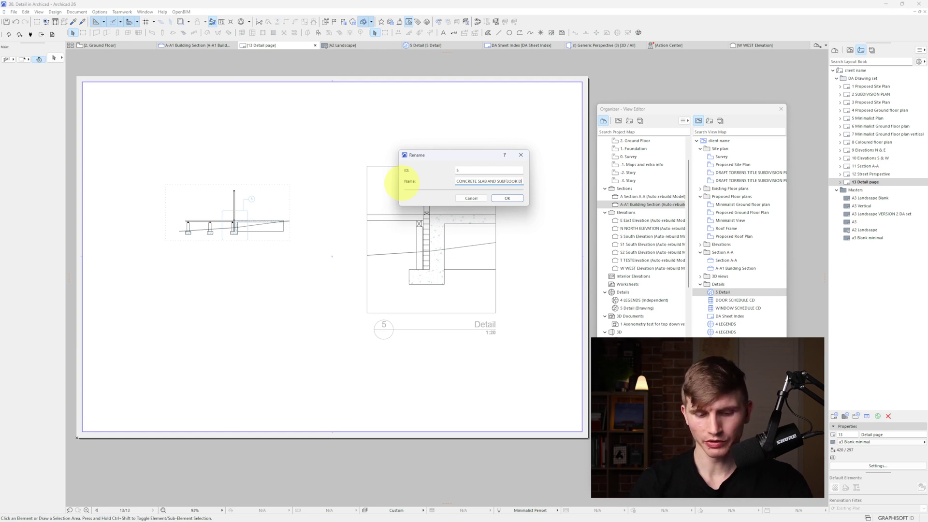
pyautogui.write('ETAIL')
pyautogui.click(507, 198)
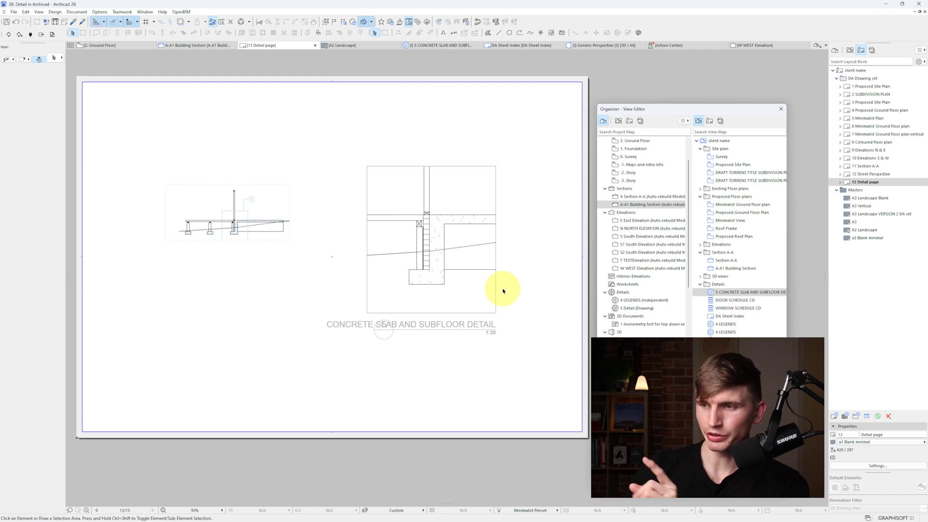
# Set the width of the detail's drawing title to 130 mm in the title's positioning settings.
pyautogui.click(363, 330)
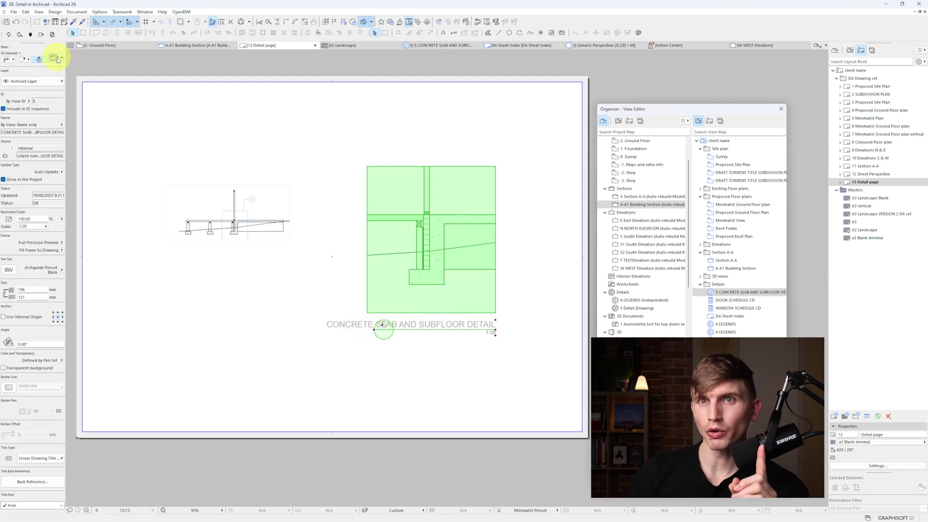
pyautogui.click(55, 59)
pyautogui.click(363, 370)
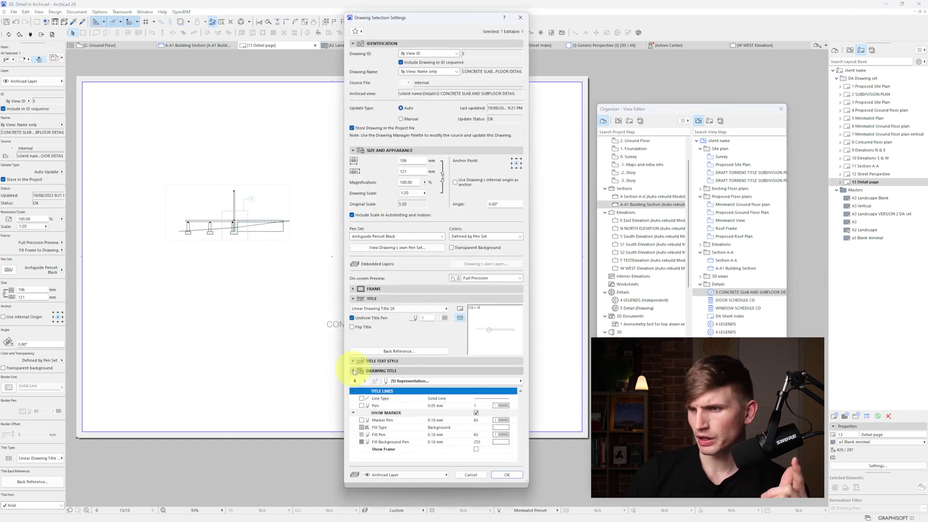
pyautogui.click(356, 381)
pyautogui.click(355, 381)
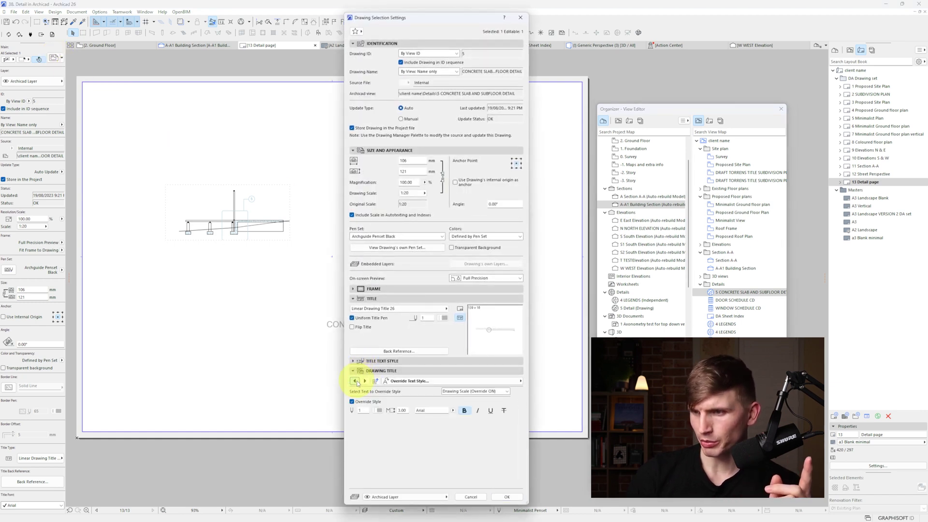
pyautogui.click(356, 381)
pyautogui.click(356, 381)
pyautogui.click(356, 381)
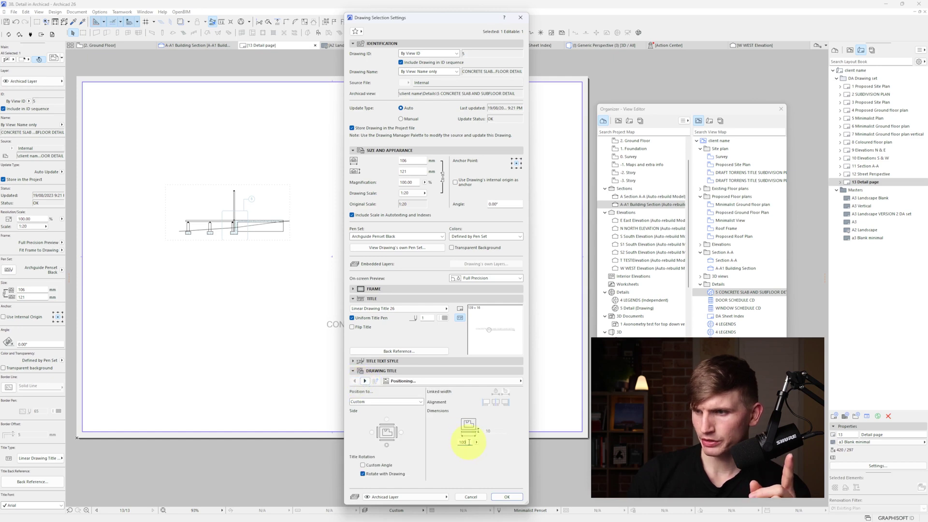
pyautogui.click(444, 381)
pyautogui.click(468, 440)
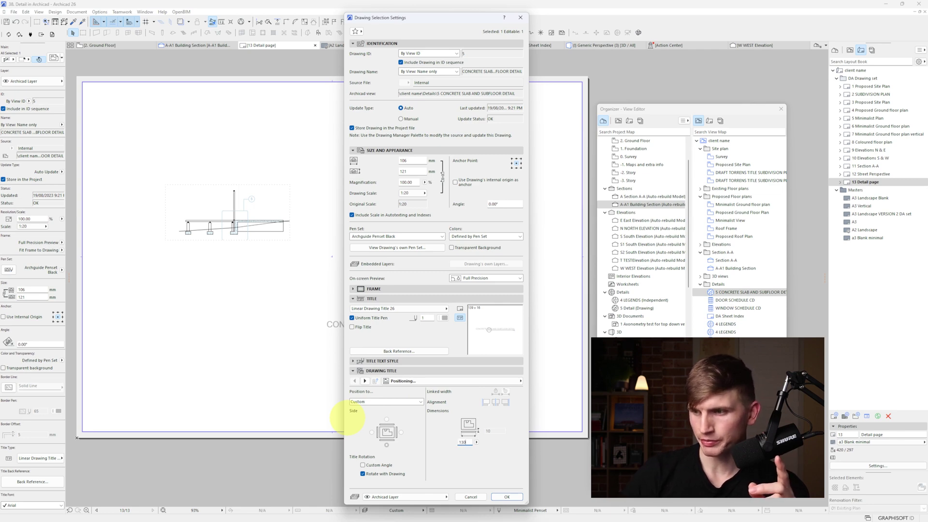
pyautogui.press('Return')
# Widen the detail's title to 150 mm and on to 170 mm, and shift it left to centre it beneath the drawing.
pyautogui.moveTo(69, 59)
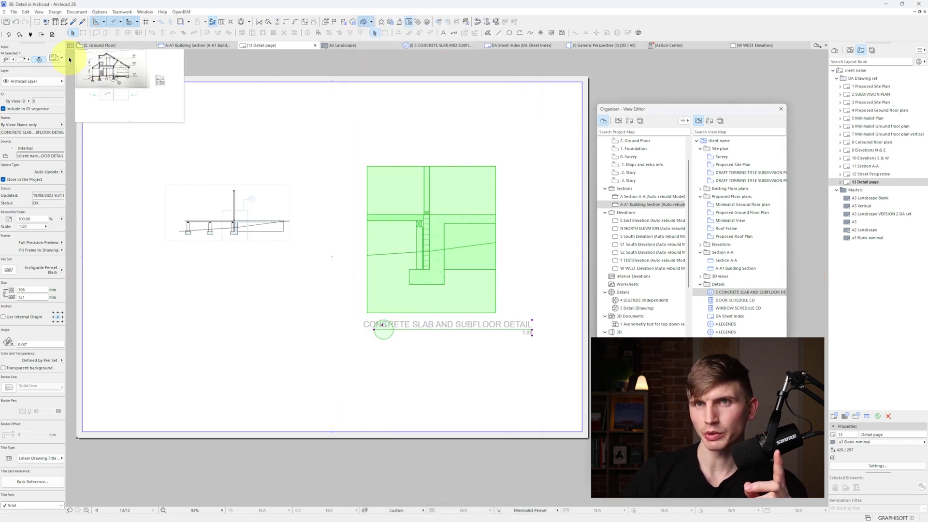
pyautogui.hotkey('ctrl', 't')
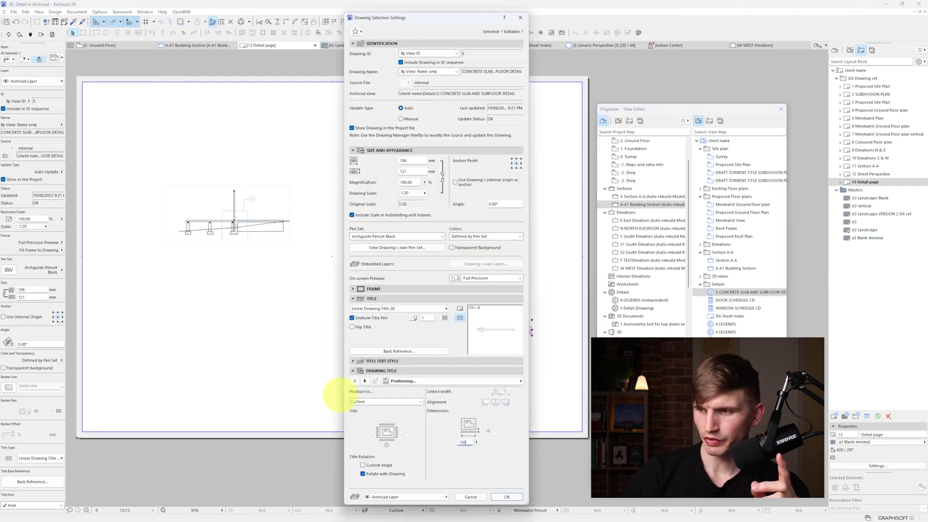
pyautogui.press('Return')
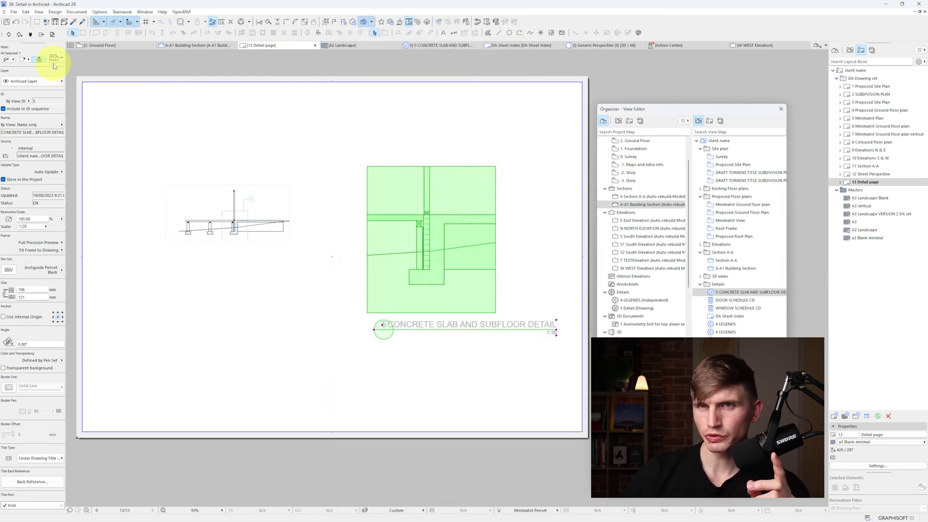
pyautogui.hotkey('ctrl', 't')
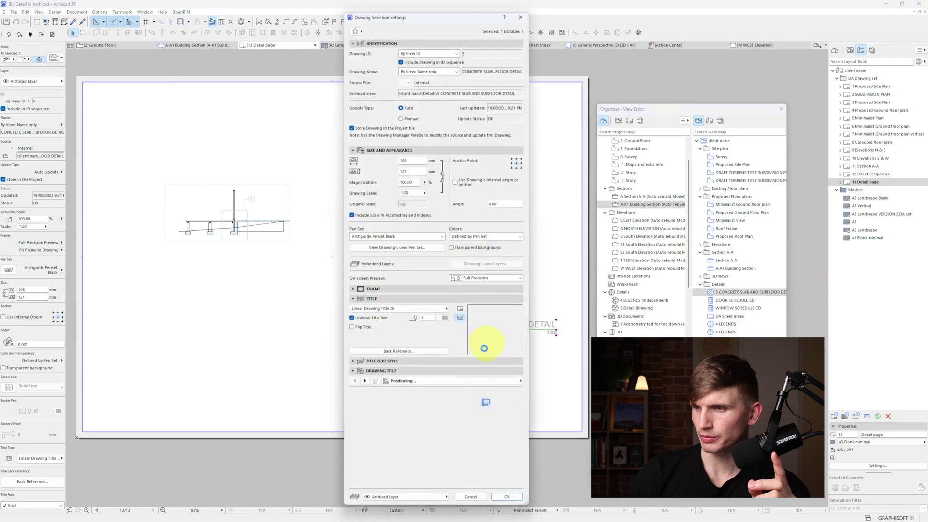
pyautogui.press('Return')
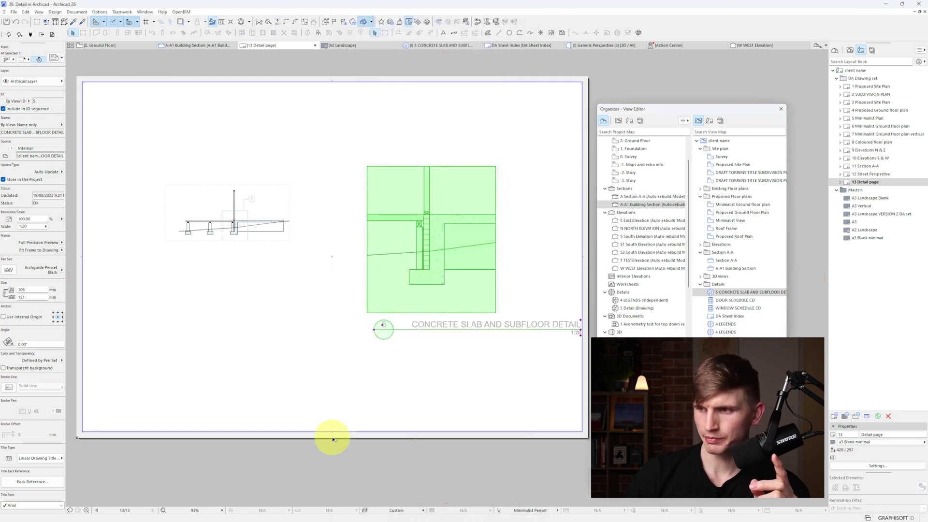
pyautogui.click(376, 330)
pyautogui.click(336, 330)
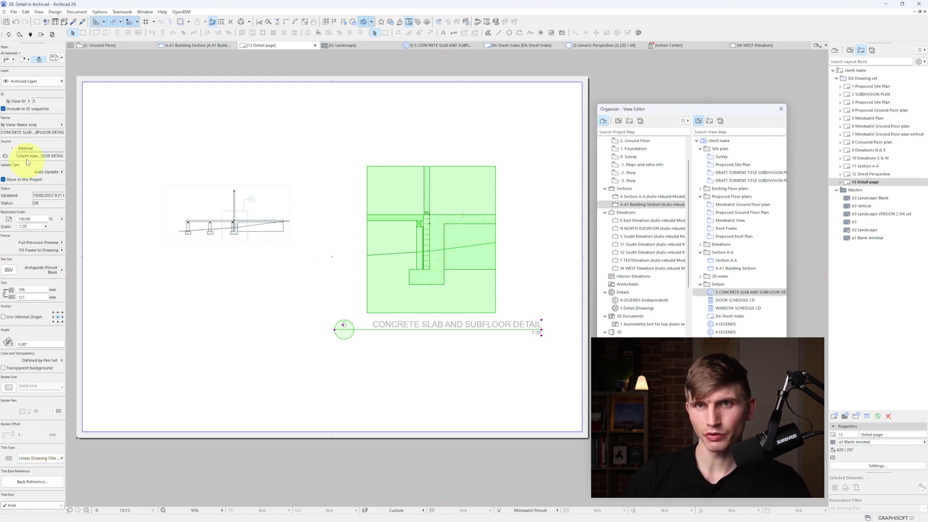
# Examine the available drawing title types and the detail title's frame, marker, name and ID settings.
pyautogui.scroll(-5, 27, 162)
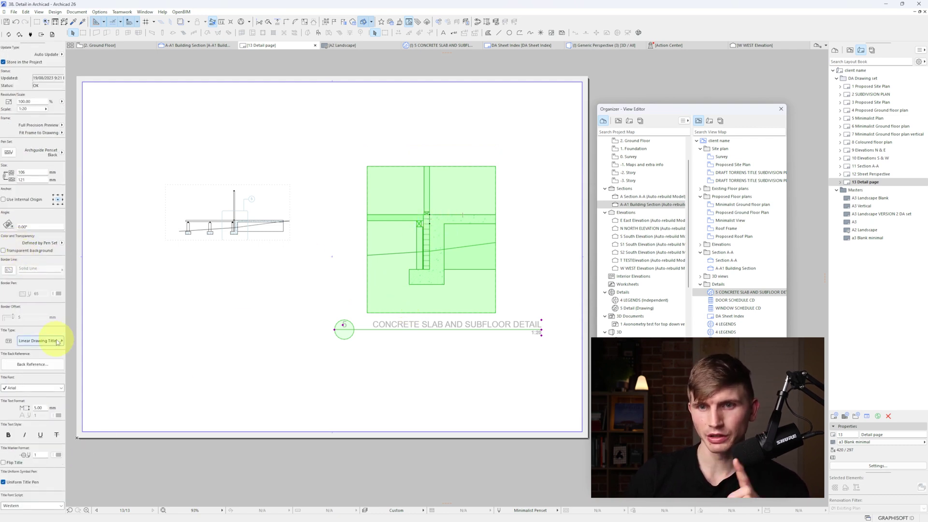
pyautogui.click(57, 342)
pyautogui.click(27, 334)
pyautogui.click(36, 343)
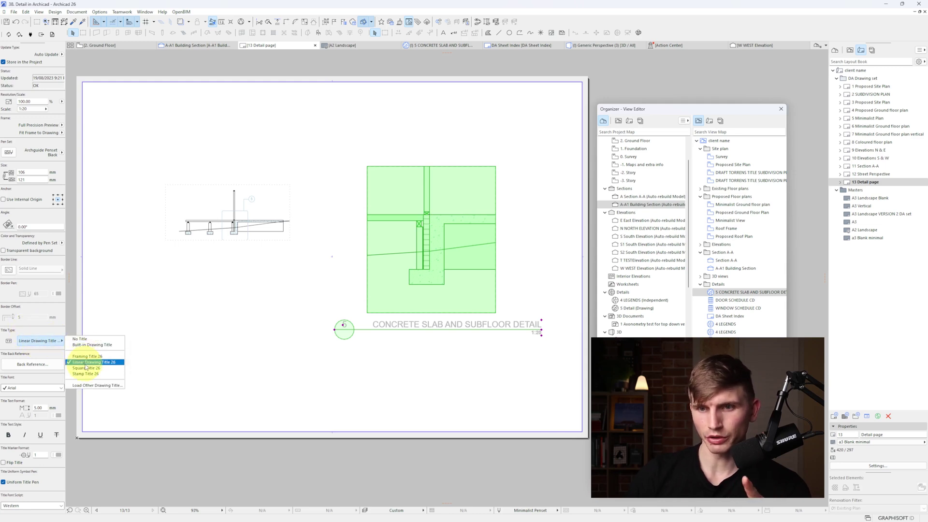
pyautogui.scroll(5, 43, 116)
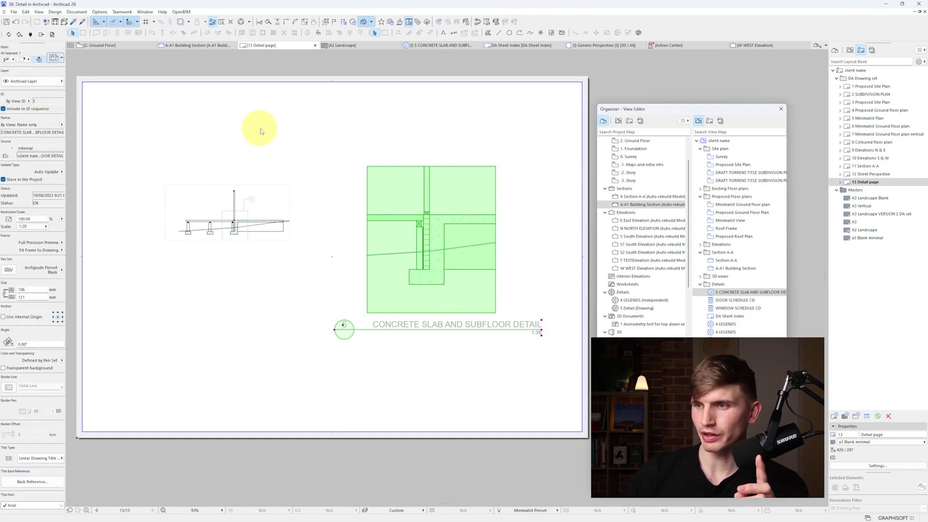
pyautogui.hotkey('ctrl', 't')
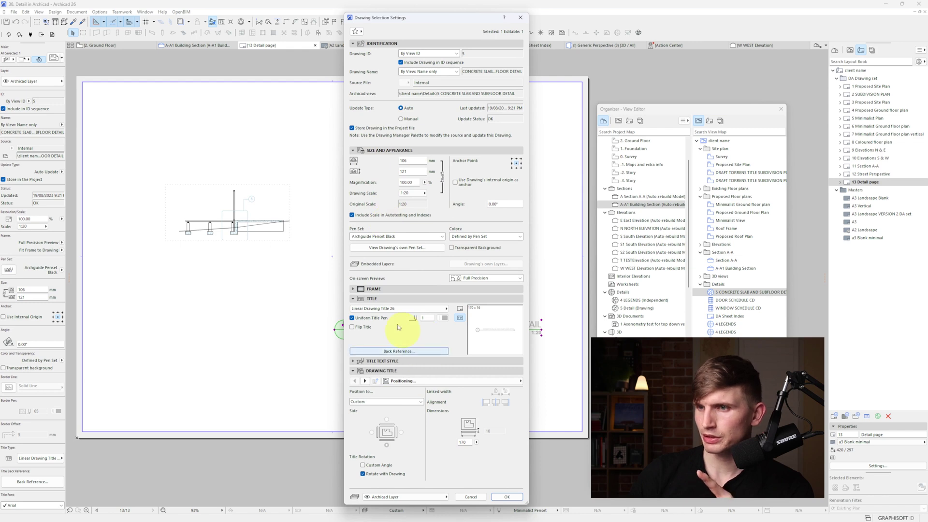
pyautogui.click(365, 381)
pyautogui.click(364, 380)
pyautogui.click(355, 380)
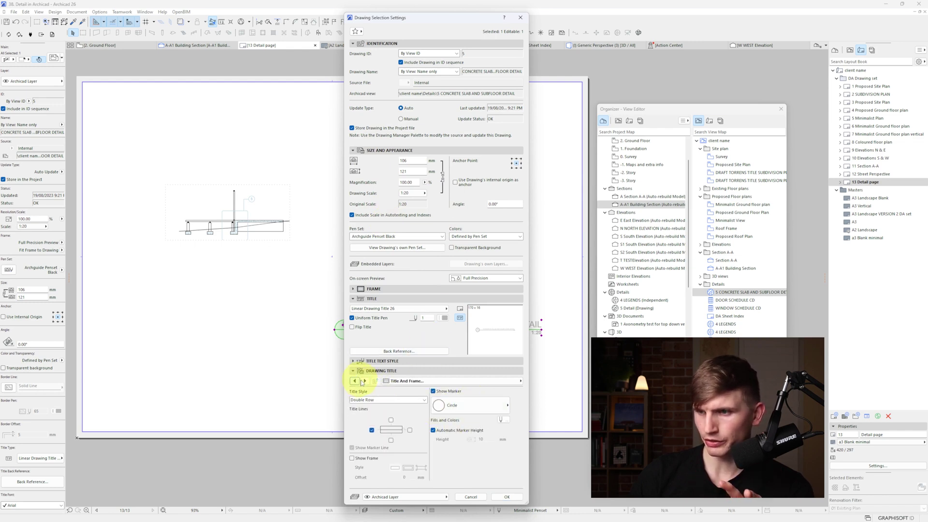
pyautogui.click(364, 381)
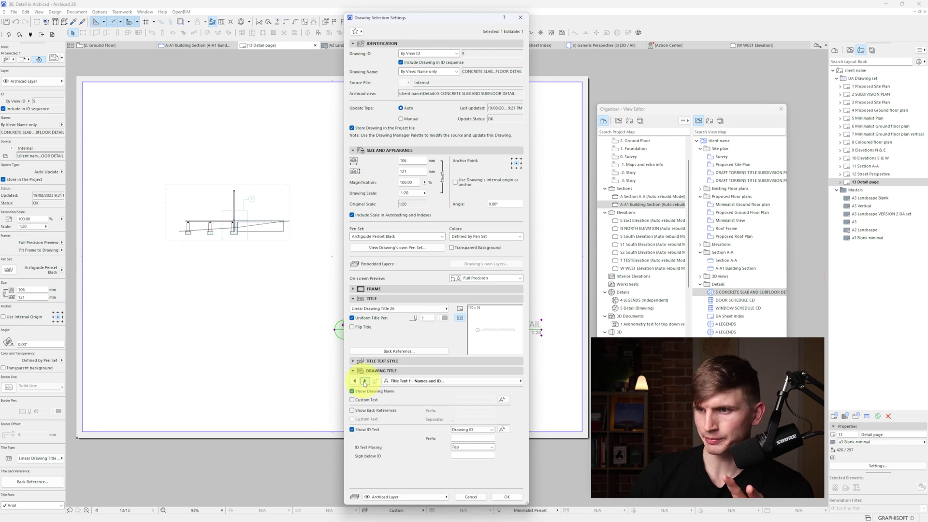
pyautogui.click(507, 496)
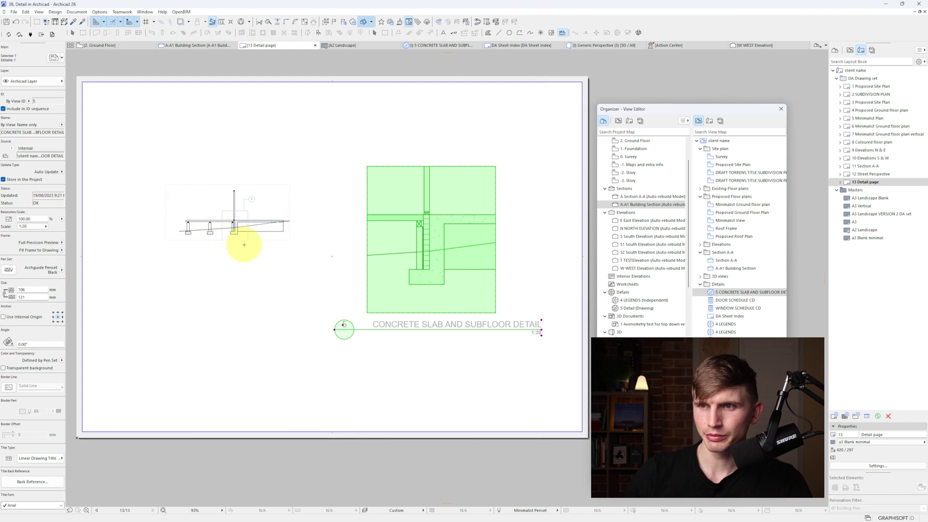
# Move the A-A1 Building Section's stray title onto the sheet, beneath the section drawing, with the Organizer closed.
pyautogui.scroll(-5, 223, 237)
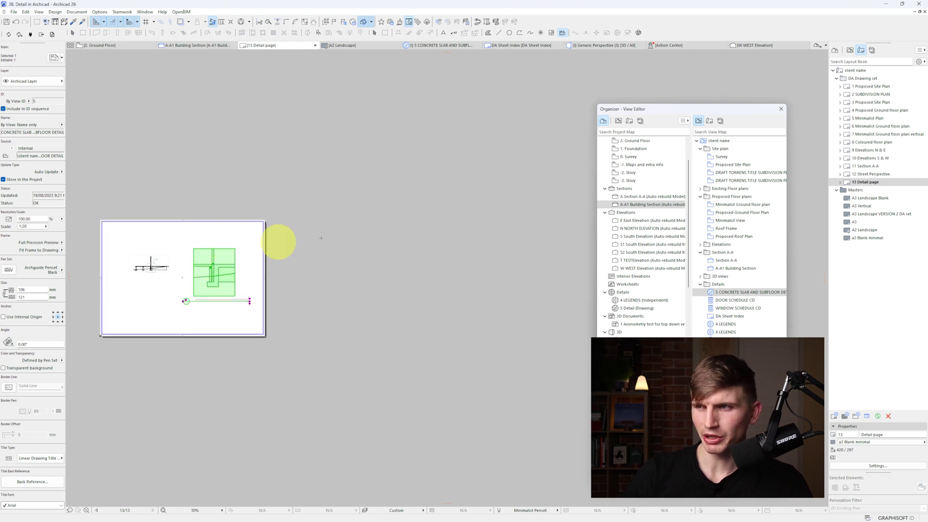
pyautogui.click(780, 109)
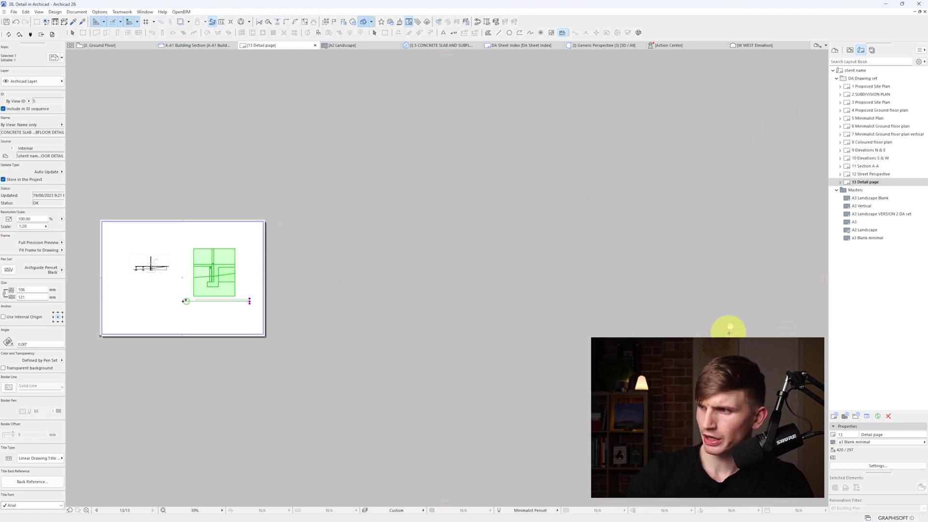
pyautogui.click(729, 326)
pyautogui.click(729, 327)
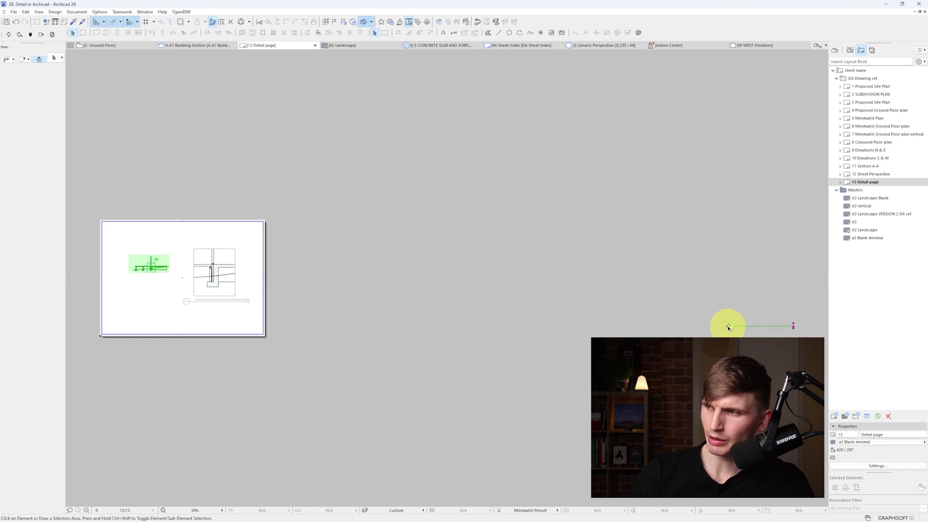
pyautogui.click(728, 326)
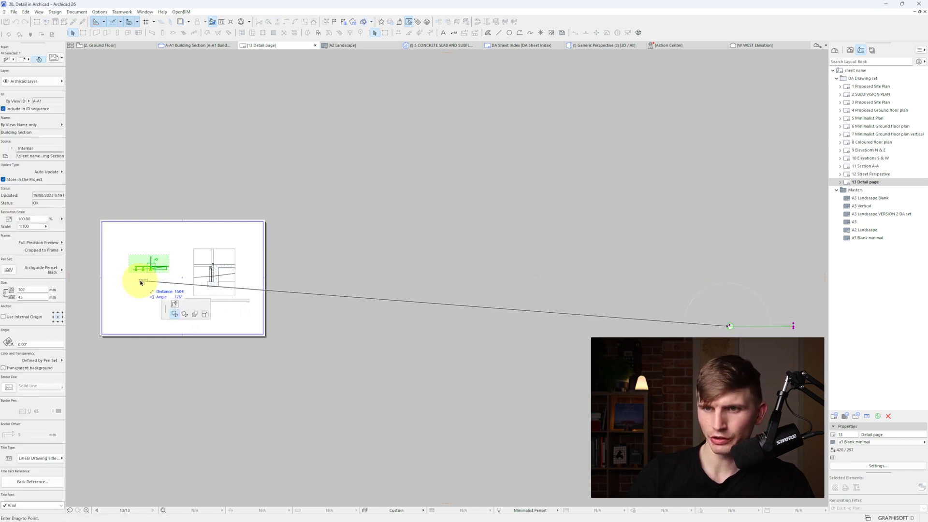
pyautogui.click(174, 314)
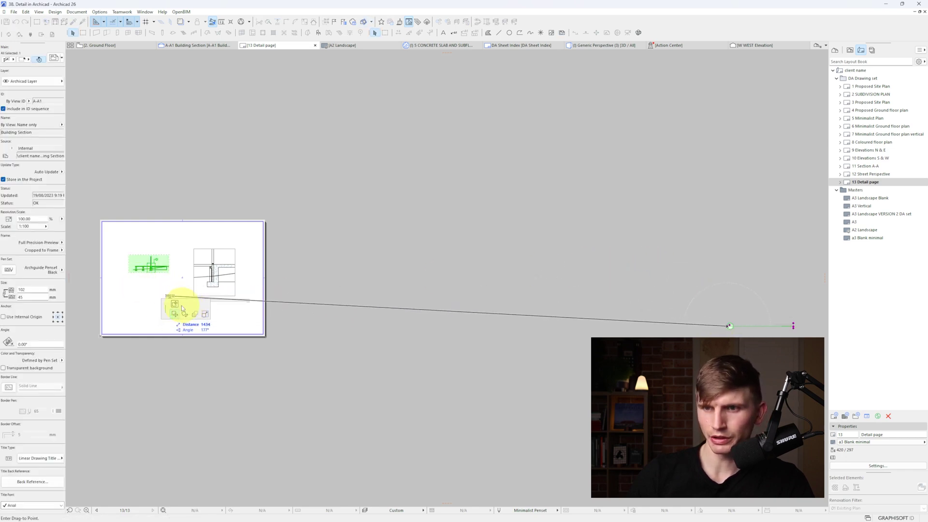
pyautogui.click(119, 280)
pyautogui.scroll(3, 245, 269)
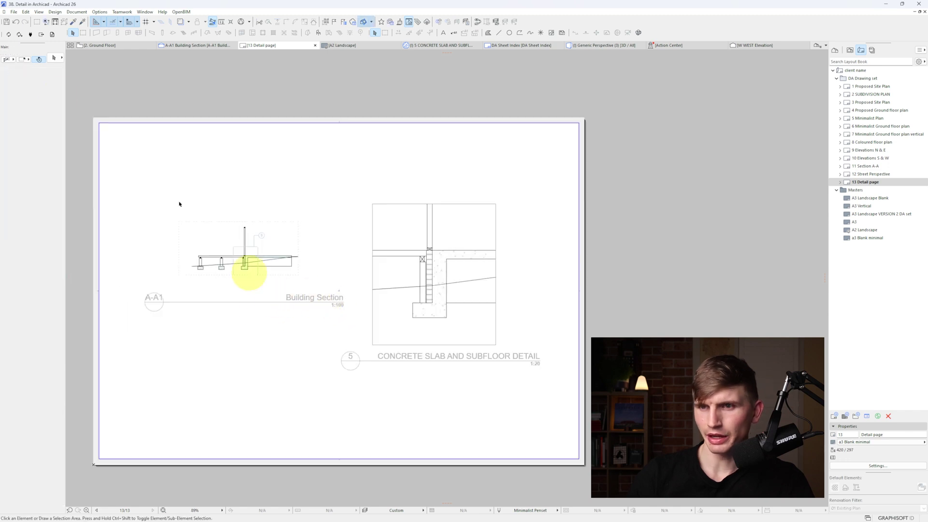
# Set the Building Section's title width to 100 mm and align the title directly beneath the section drawing.
pyautogui.click(198, 264)
pyautogui.doubleClick(238, 249)
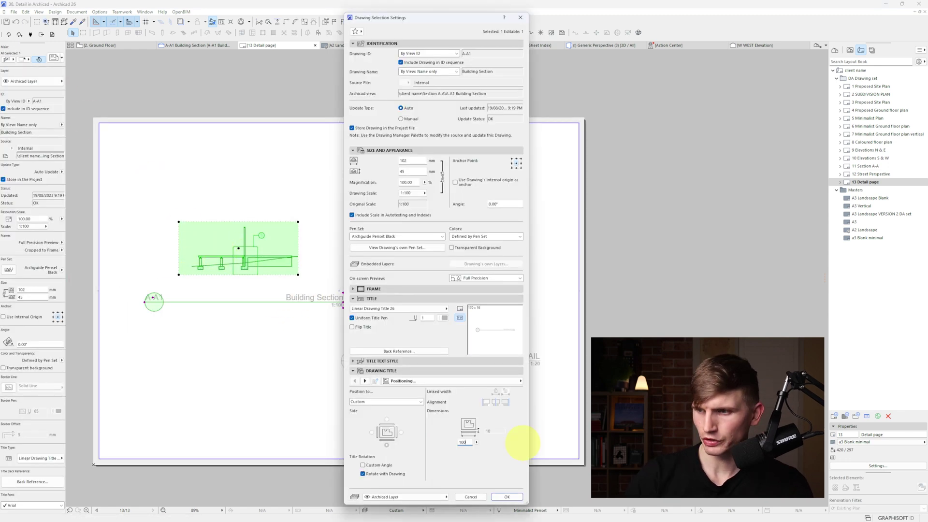
pyautogui.press('Return')
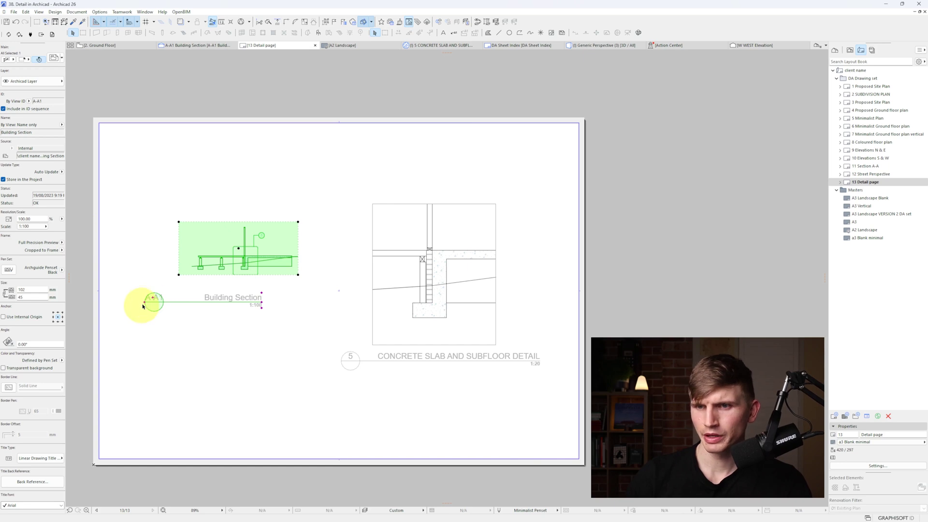
pyautogui.click(143, 306)
pyautogui.click(180, 293)
# Shift the detail's title left to centre it beneath its drawing, and open the detail drawing's source view.
pyautogui.click(445, 260)
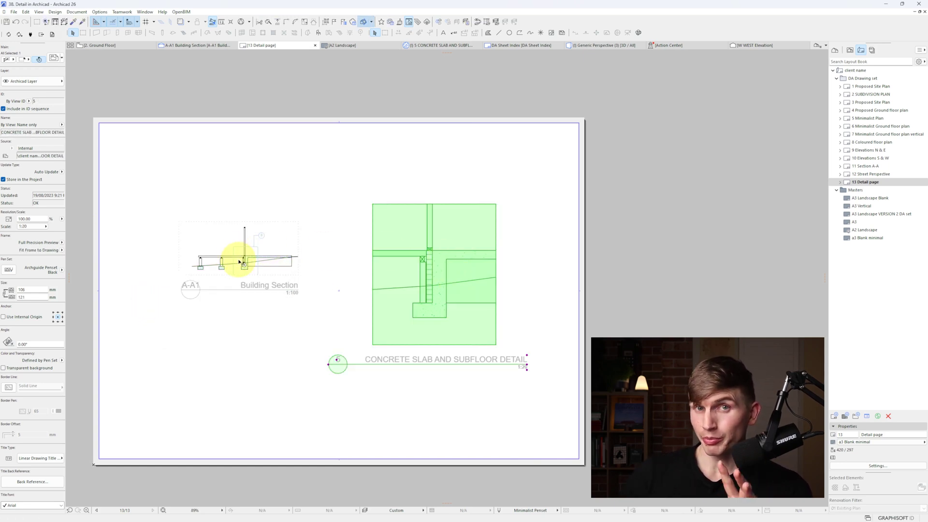
pyautogui.scroll(3, 239, 262)
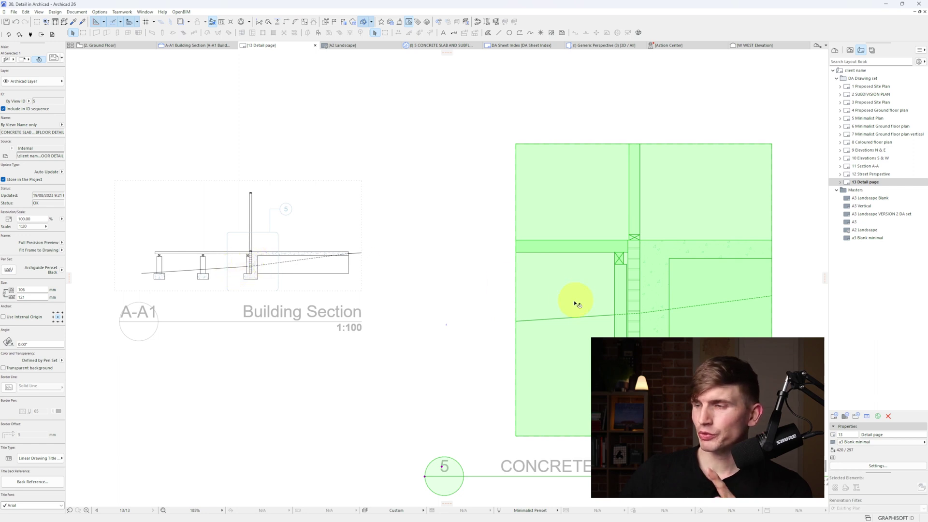
pyautogui.scroll(-2, 573, 261)
pyautogui.rightClick(576, 258)
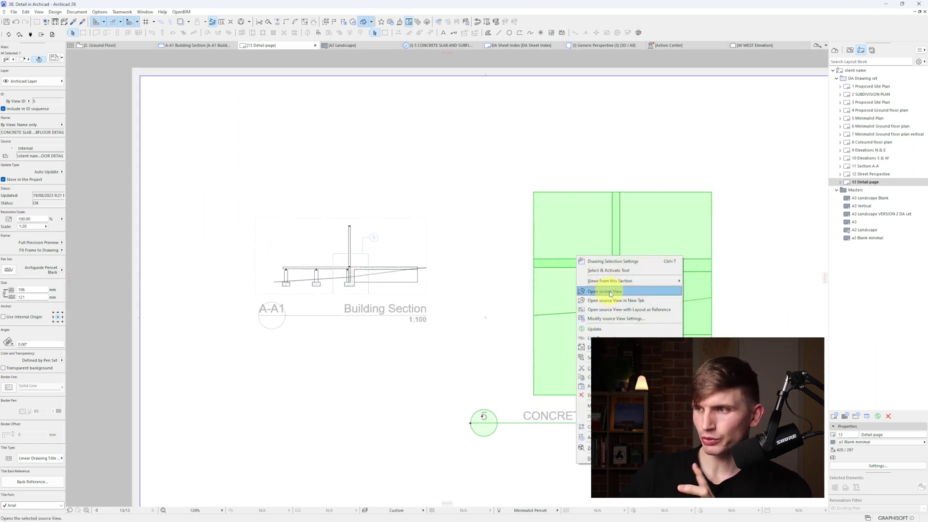
pyautogui.click(606, 292)
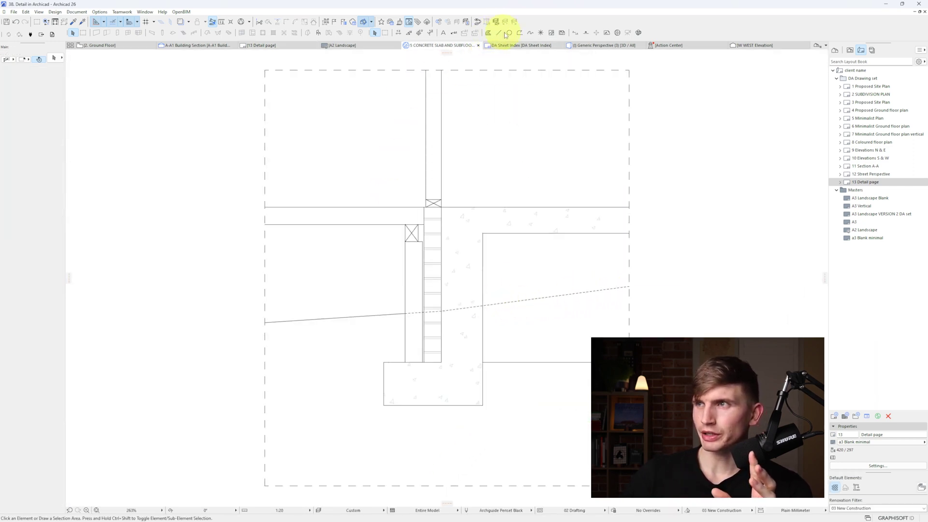
# Draw a polyline across the top of the pier under the bearer, ending in a short downward-angled lip on the outer side.
pyautogui.click(519, 33)
pyautogui.scroll(2, 391, 260)
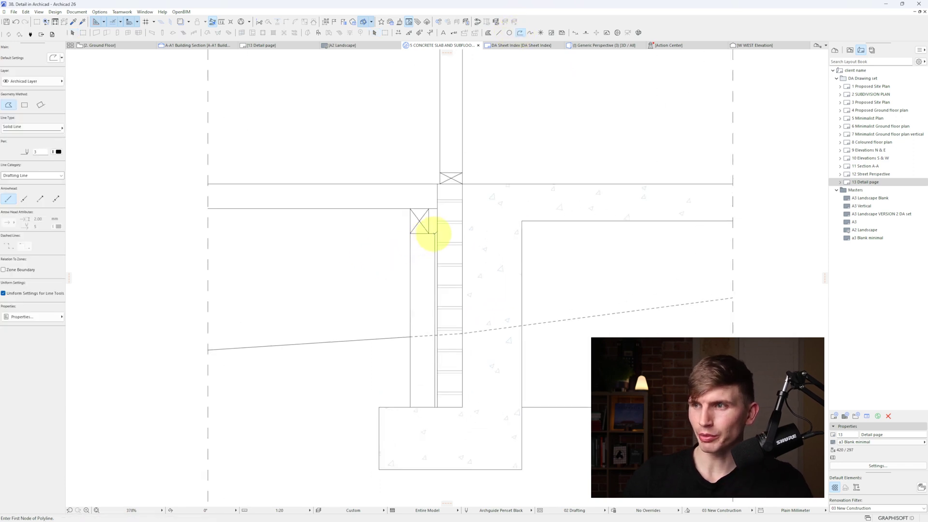
pyautogui.click(435, 233)
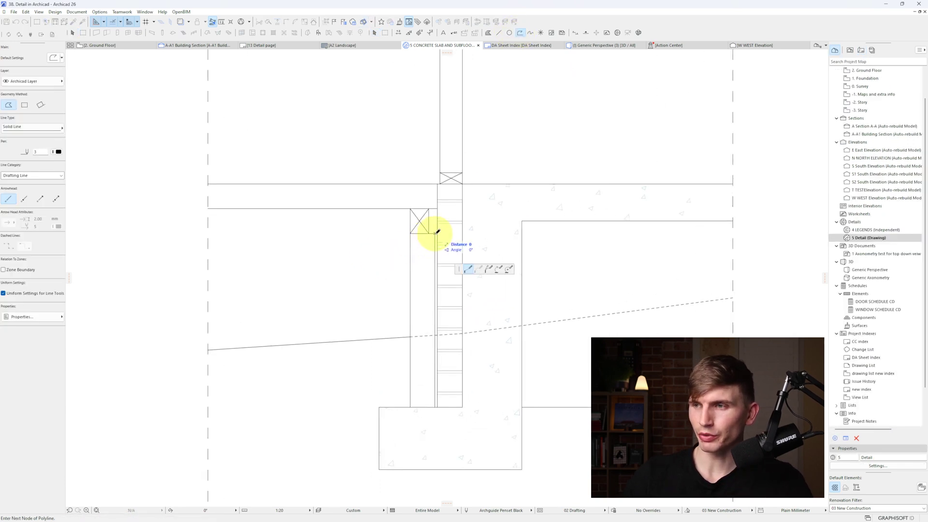
pyautogui.click(404, 237)
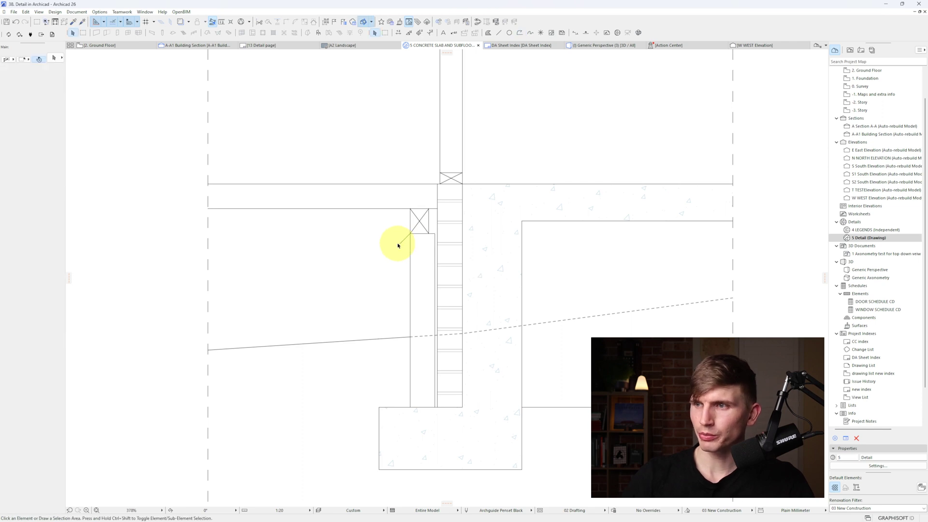
pyautogui.keyDown('shift'); pyautogui.click(434, 234); pyautogui.keyUp('shift')
pyautogui.click(435, 234)
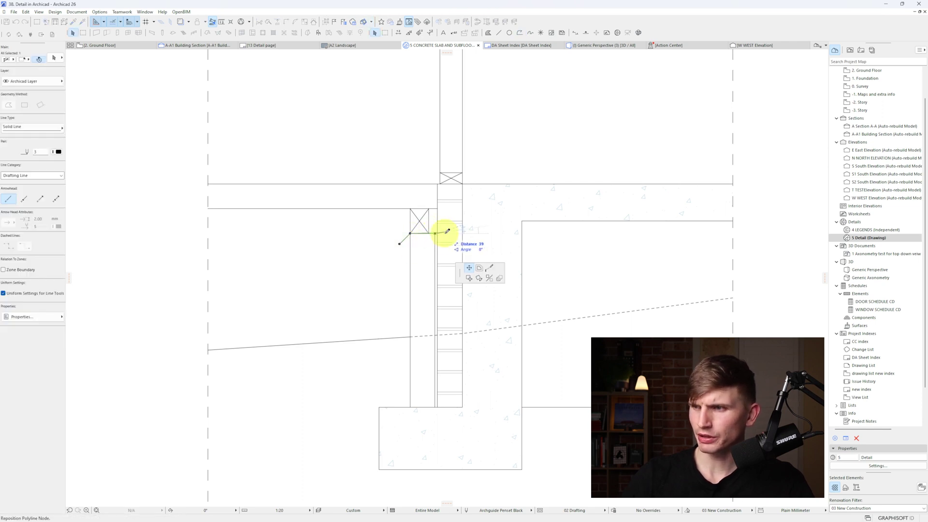
pyautogui.press('Escape')
pyautogui.press('Escape')
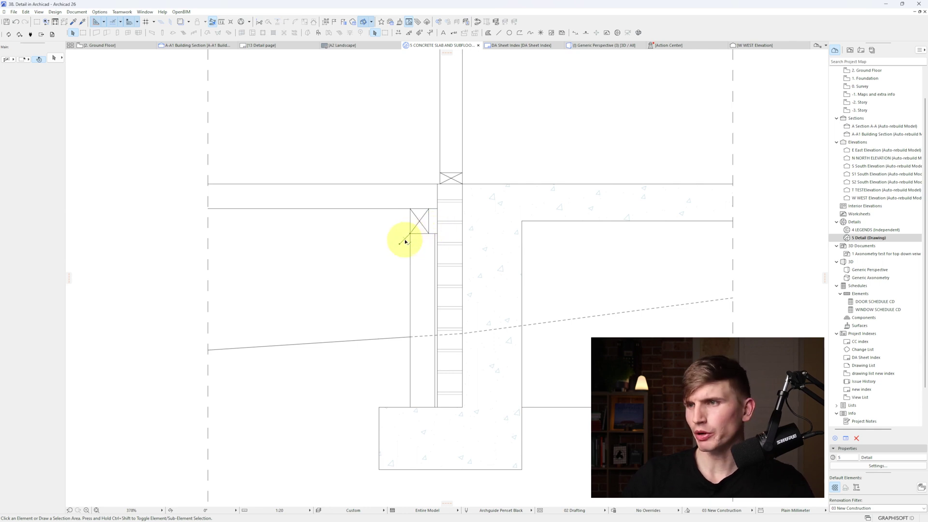
# Return to the Ground Floor plan, select the A-A1 section line and open the A-A1 Building Section view.
pyautogui.hotkey('ctrl', 'Tab')
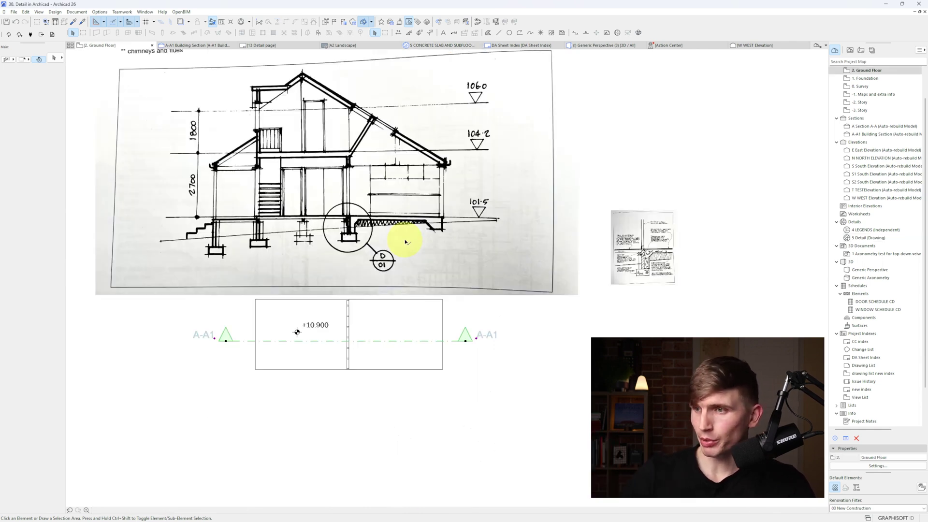
pyautogui.click(467, 342)
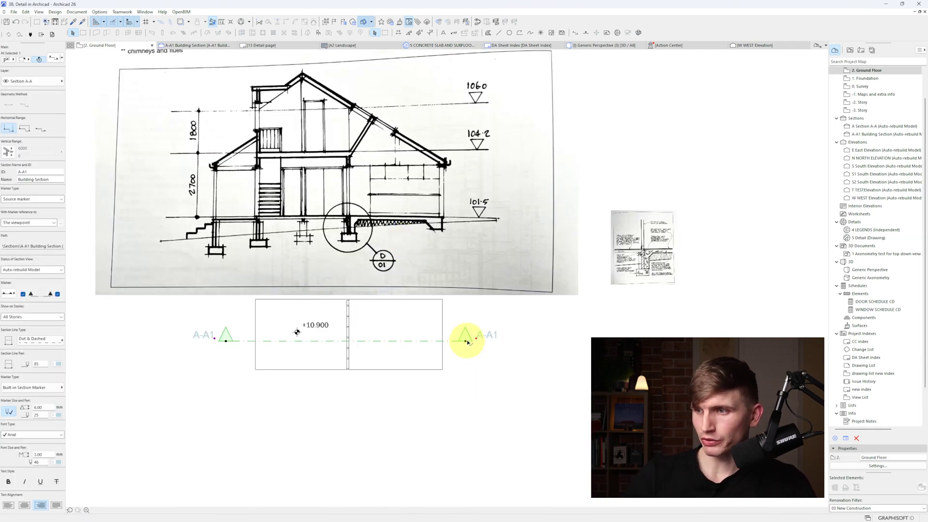
pyautogui.click(850, 51)
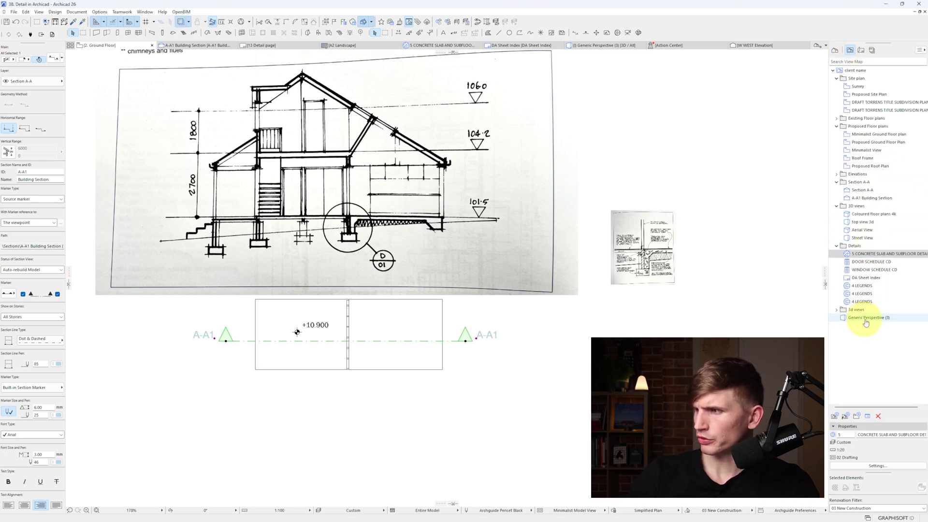
pyautogui.doubleClick(872, 197)
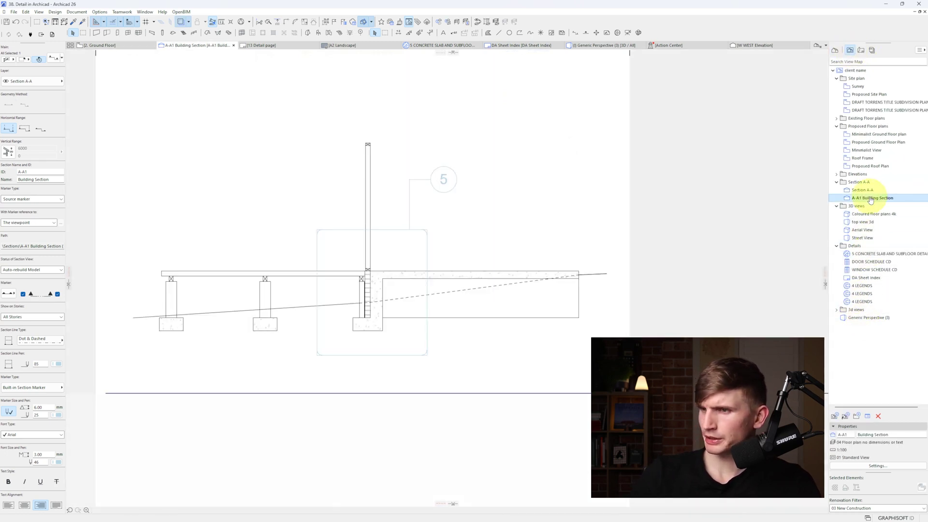
# Copy the crossed timber bearer beside the brickwork to a spot further left along the underside of the floor.
pyautogui.scroll(4, 370, 295)
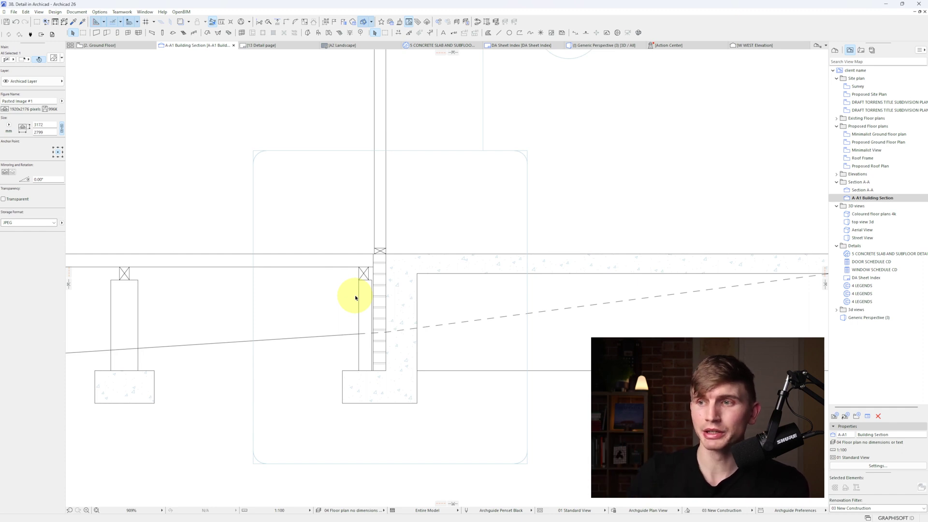
pyautogui.click(368, 274)
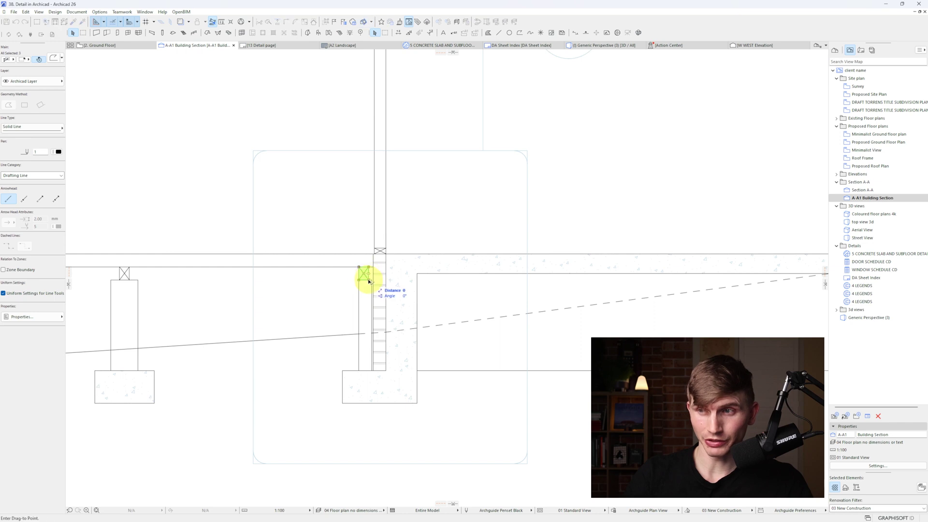
pyautogui.moveTo(366, 275)
pyautogui.mouseDown()
pyautogui.moveTo(338, 281)
pyautogui.moveTo(351, 281)
pyautogui.mouseUp()
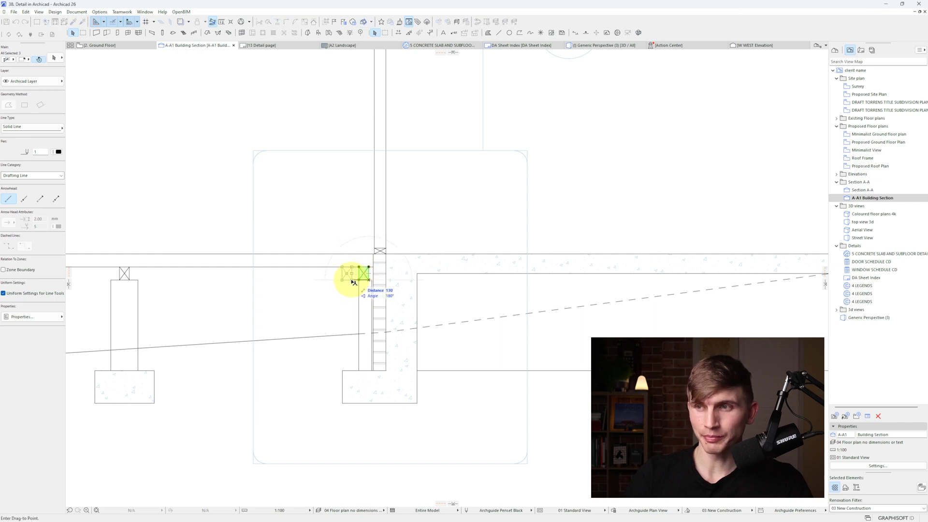
pyautogui.moveTo(332, 281); pyautogui.dragTo(322, 280)
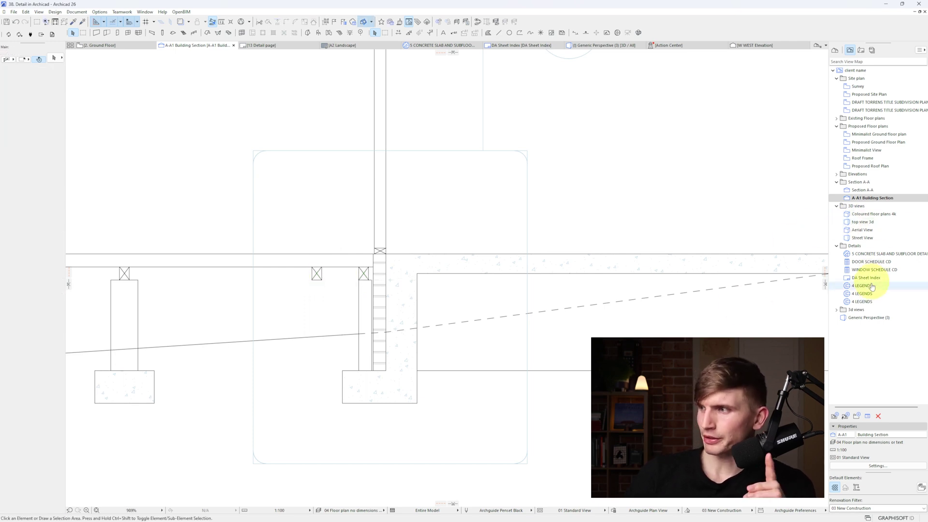
# Open the CONCRETE SLAB AND SUBFLOOR DETAIL view and rebuild it from its source view.
pyautogui.doubleClick(869, 255)
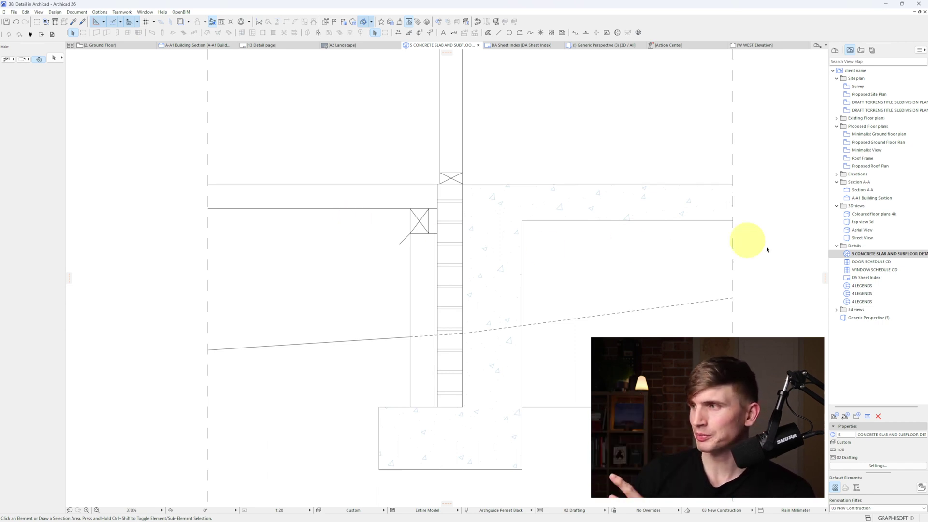
pyautogui.click(873, 254)
pyautogui.rightClick(873, 256)
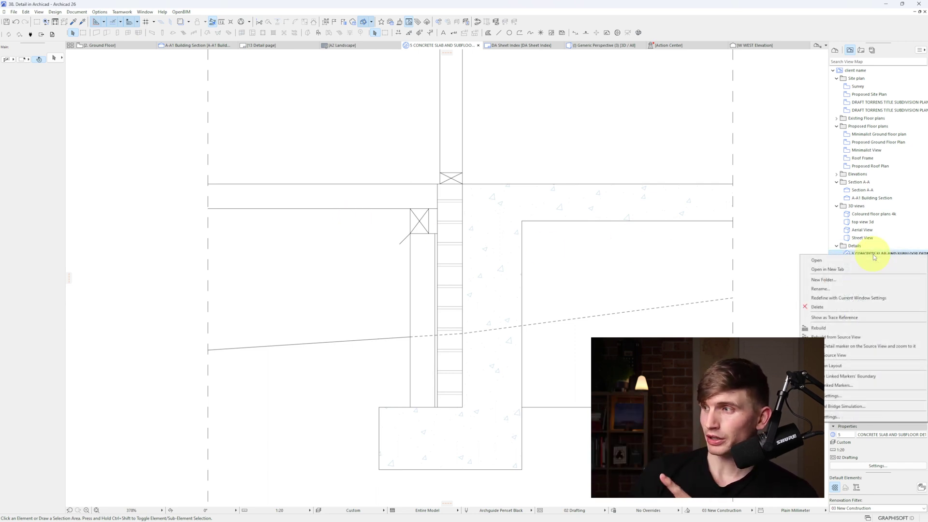
pyautogui.click(846, 337)
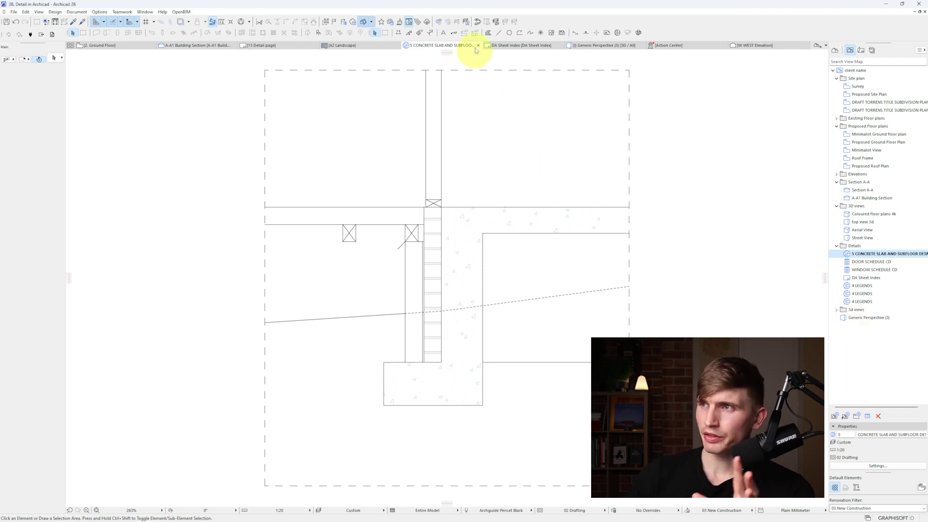
# Set the Fill tool to the Drafting Fill category with the Earth fill type.
pyautogui.click(488, 33)
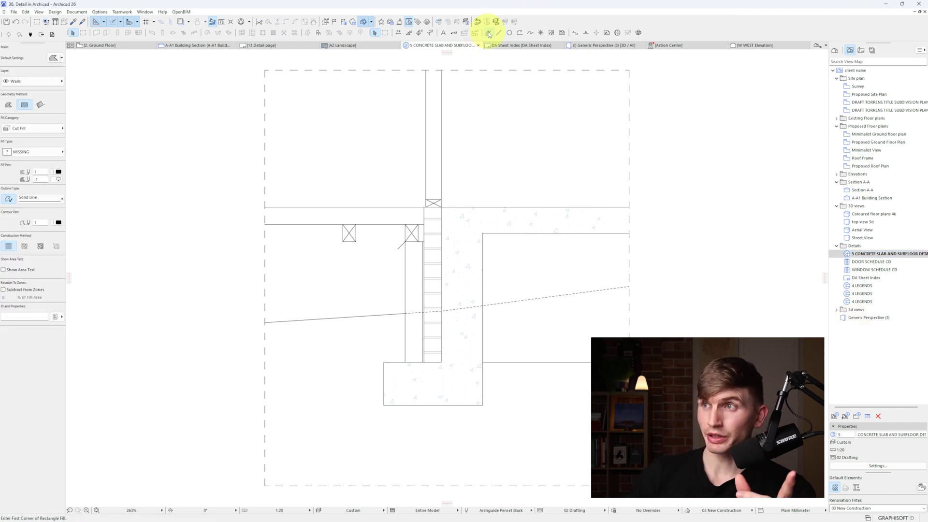
pyautogui.click(41, 131)
pyautogui.click(29, 128)
pyautogui.click(9, 106)
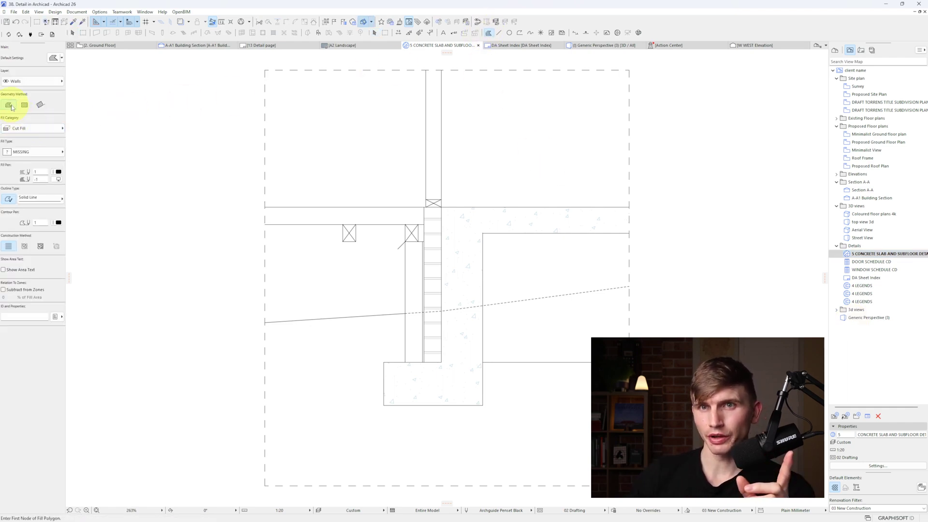
pyautogui.click(32, 128)
pyautogui.click(73, 127)
pyautogui.click(42, 150)
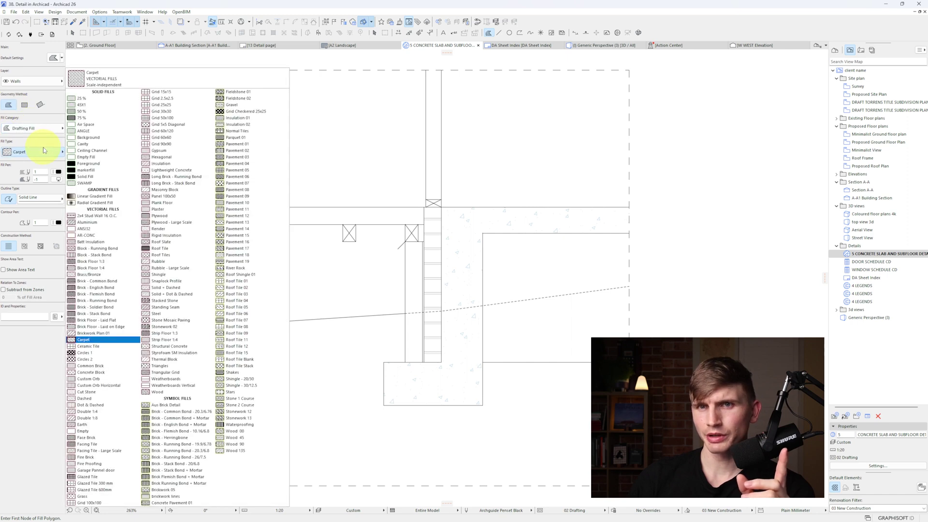
pyautogui.press('e')
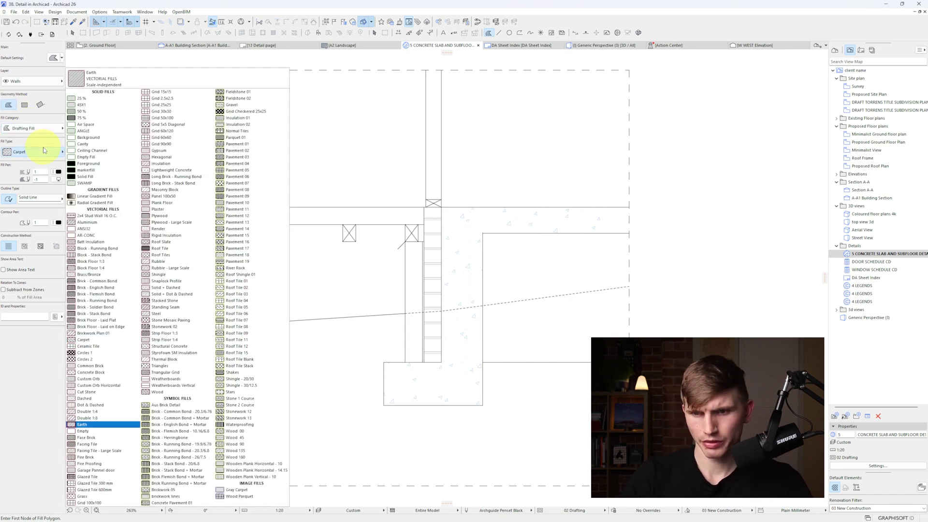
pyautogui.press('Return')
# Draw a rectangular Earth fill beneath the slab, from the footing wall to the detail boundary, and bring it to the front.
pyautogui.click(482, 233)
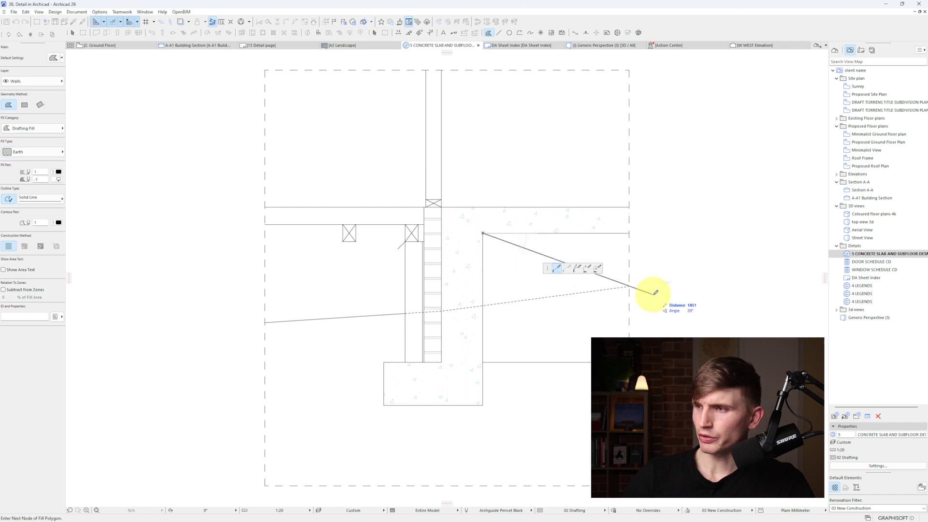
pyautogui.click(24, 105)
pyautogui.click(629, 321)
pyautogui.rightClick(693, 253)
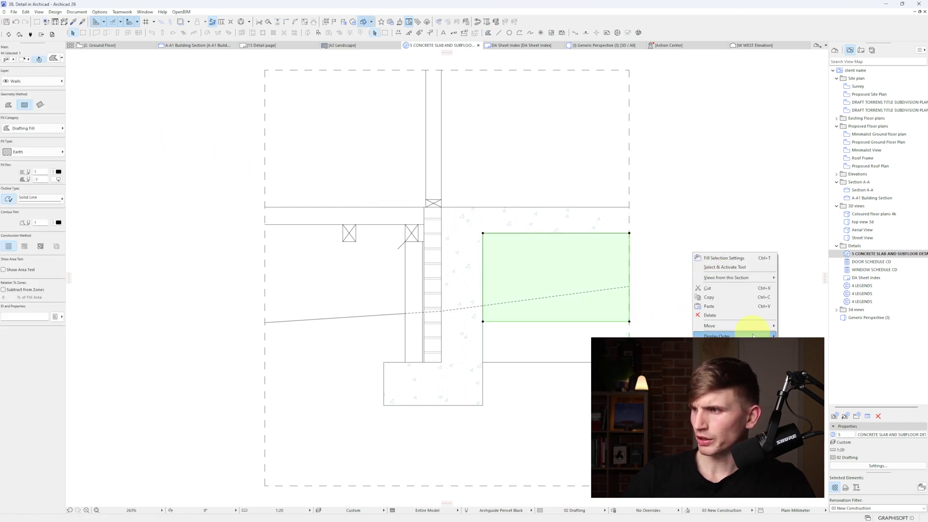
pyautogui.moveTo(753, 335)
pyautogui.click(797, 325)
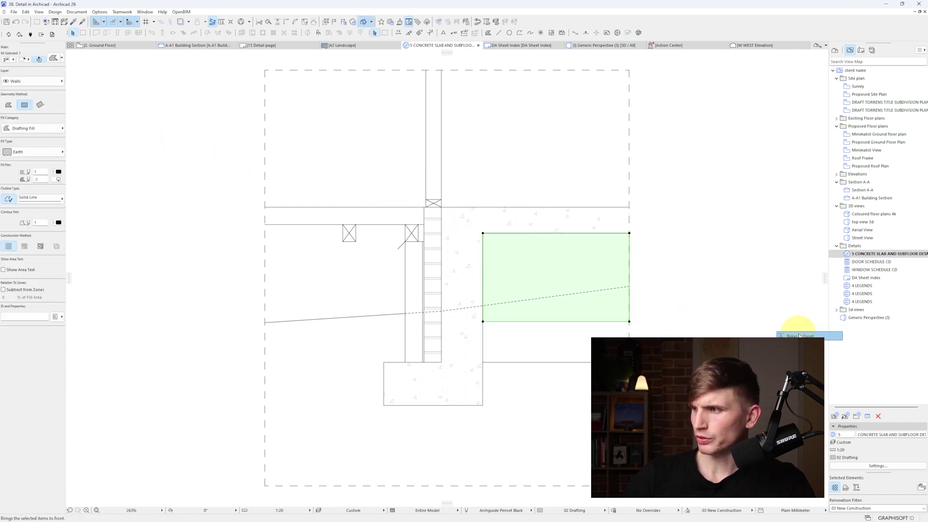
# Trim the Earth fill beneath the slab to the sloping ground line by removing the part below it.
pyautogui.keyDown('ctrl'); pyautogui.click(534, 303); pyautogui.keyUp('ctrl')
pyautogui.press('Escape')
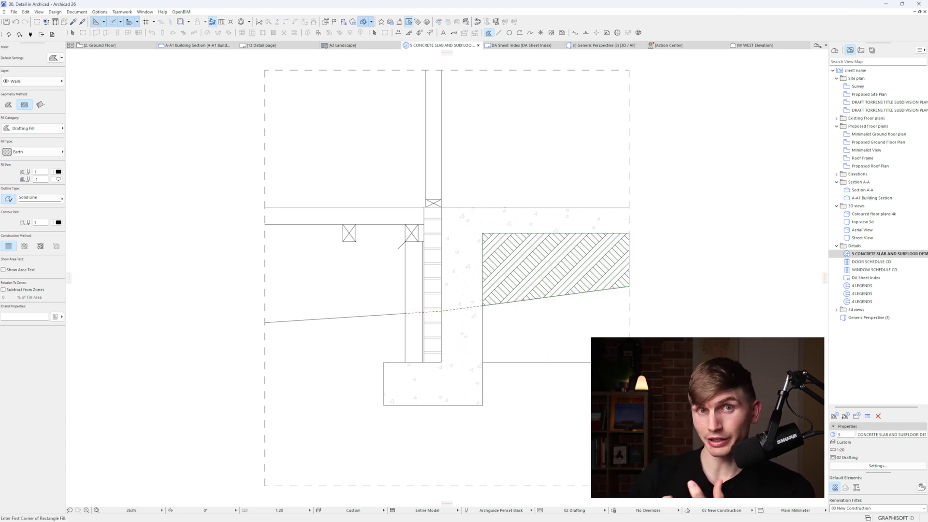
pyautogui.press('Escape')
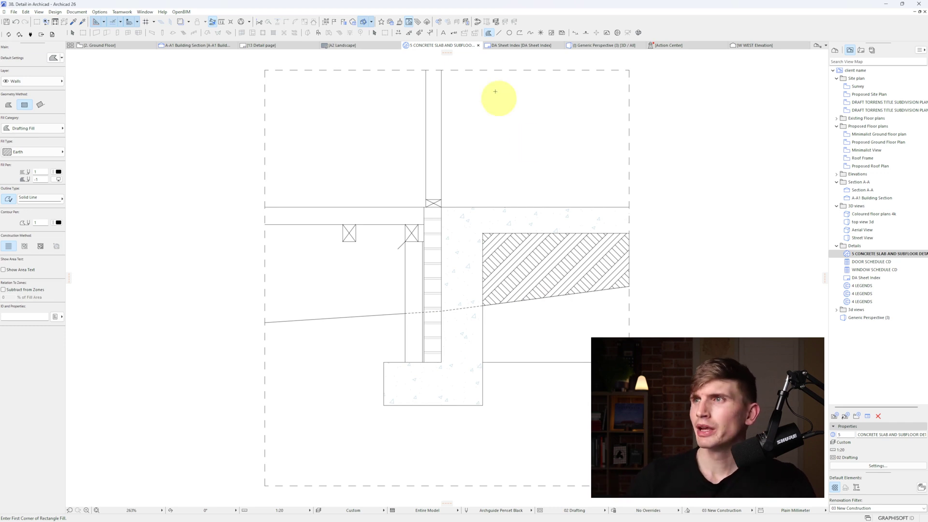
# Place a text label with an arrow leader, bring it to the front, and point it at the underside of the concrete footing.
pyautogui.click(454, 33)
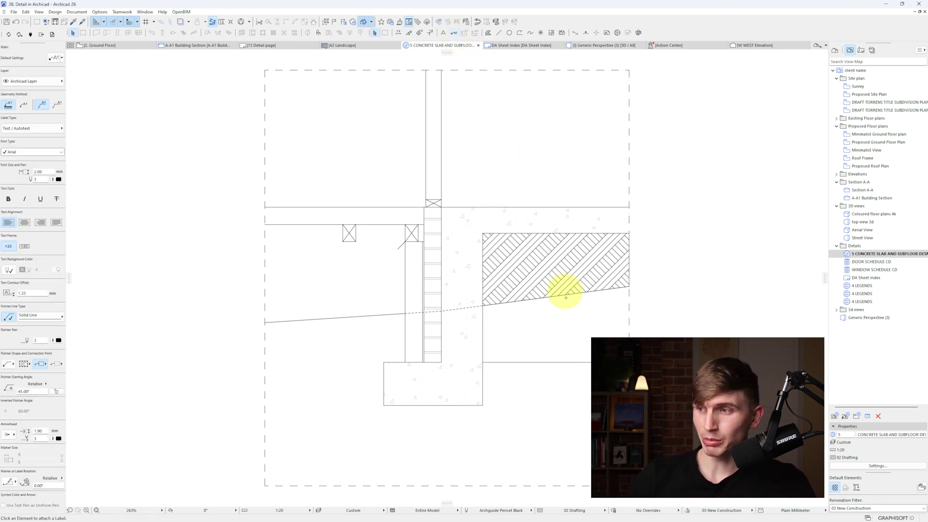
pyautogui.click(535, 302)
pyautogui.click(608, 263)
pyautogui.rightClick(691, 198)
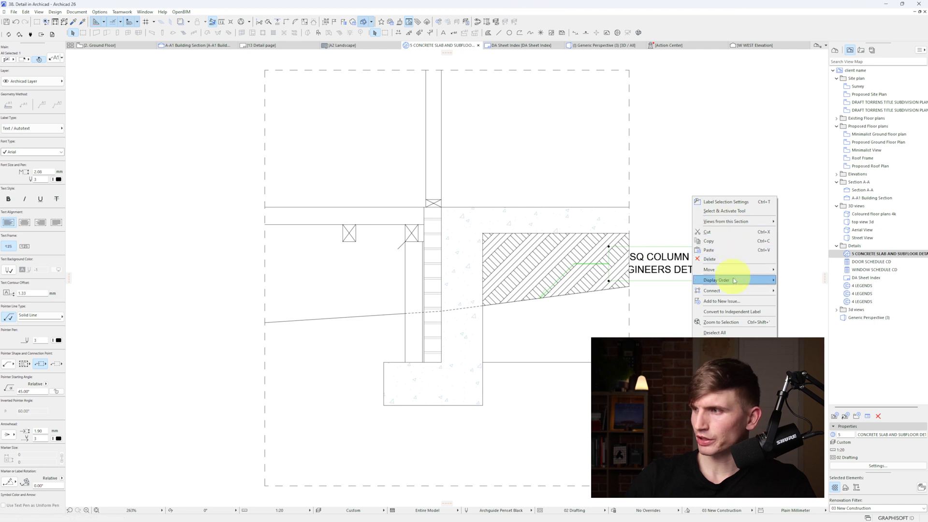
pyautogui.click(802, 281)
pyautogui.moveTo(669, 263); pyautogui.dragTo(669, 332)
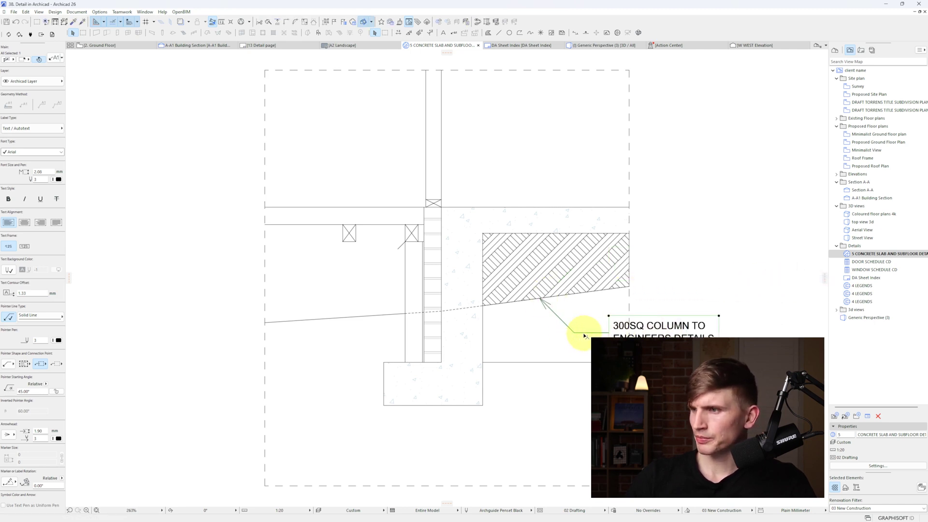
pyautogui.moveTo(542, 300); pyautogui.dragTo(423, 406)
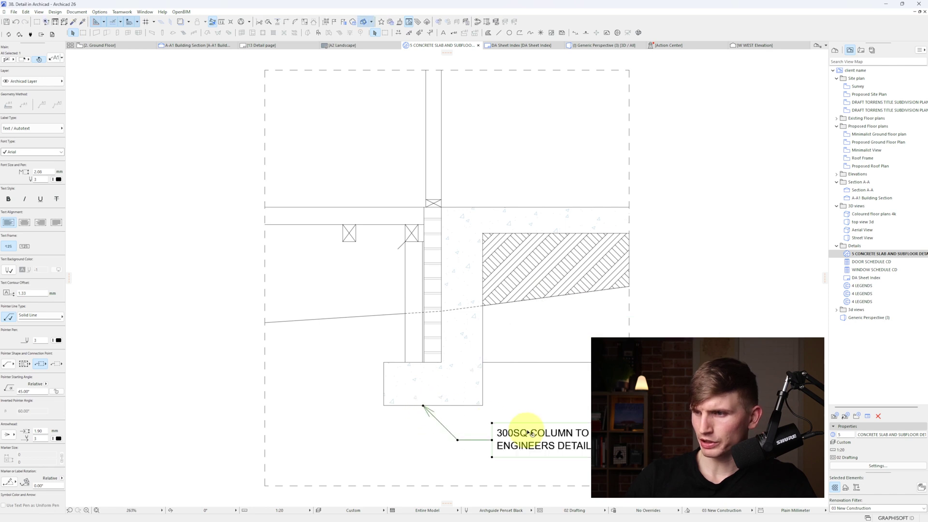
# Replace the footing label's text with a note beginning "CONCRETE FOOTINGS TO ENGINEE".
pyautogui.doubleClick(528, 432)
pyautogui.write('CONCRETE FOOTIN')
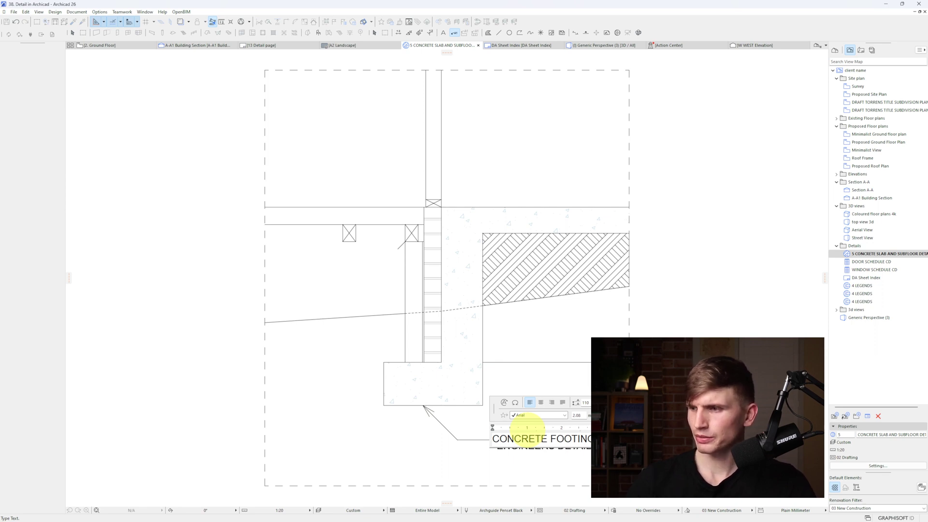
pyautogui.hotkey('ctrl', 'a')
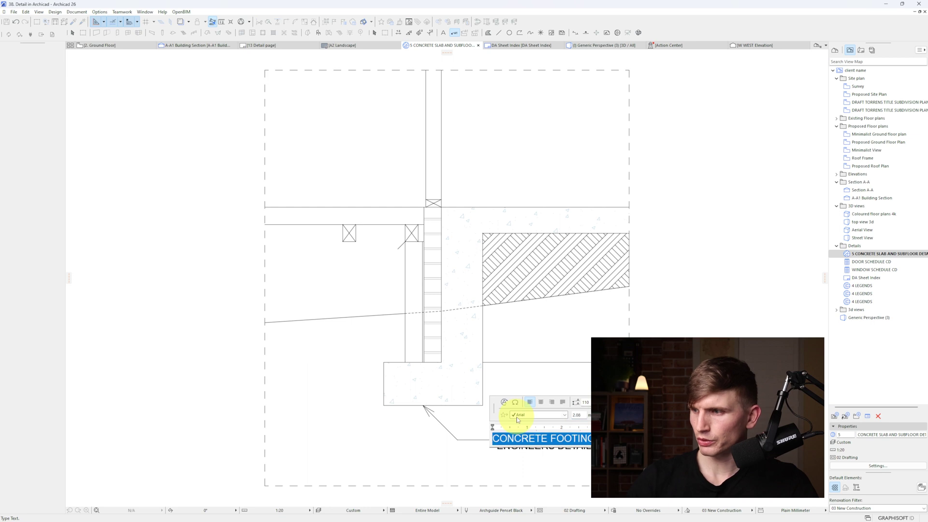
pyautogui.click(559, 456)
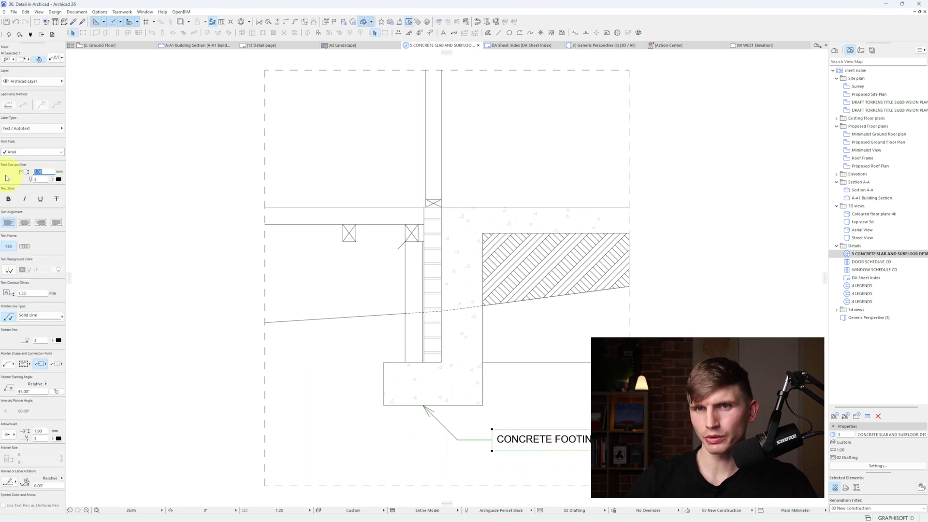
pyautogui.press('Return')
# Straighten the footing label's leader to 90° and bring the text closer to it.
pyautogui.click(456, 441)
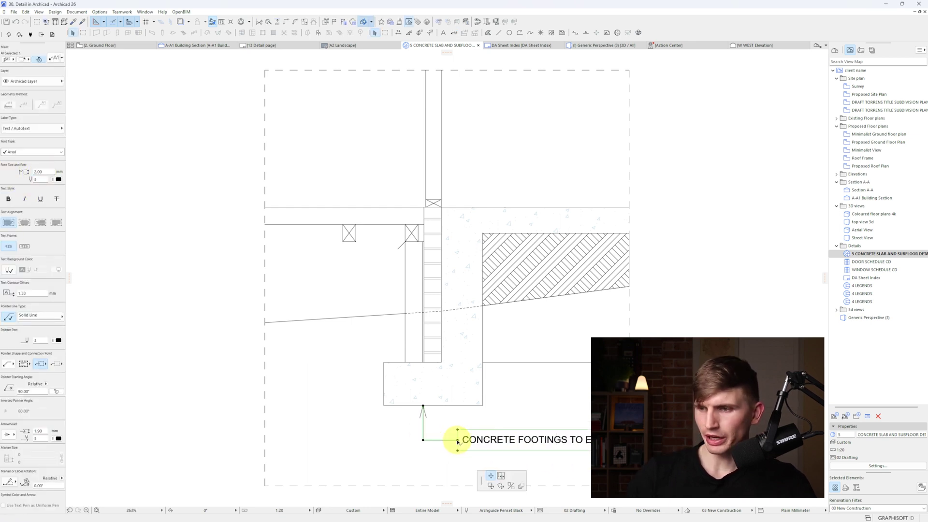
pyautogui.click(501, 477)
pyautogui.click(441, 438)
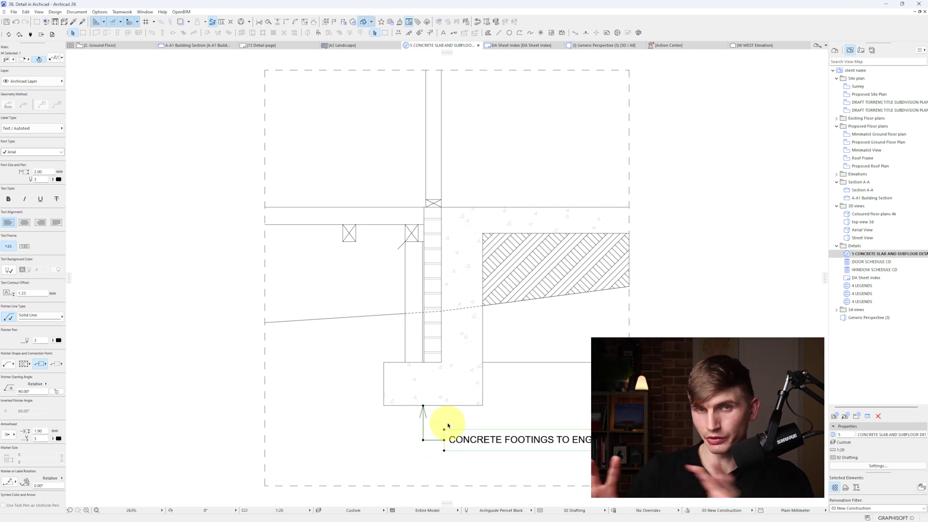
# Open the A-A1 Building Section view and delete the crossed bearer that stands clear of the brickwork under the floor, including its cross lines.
pyautogui.doubleClick(864, 198)
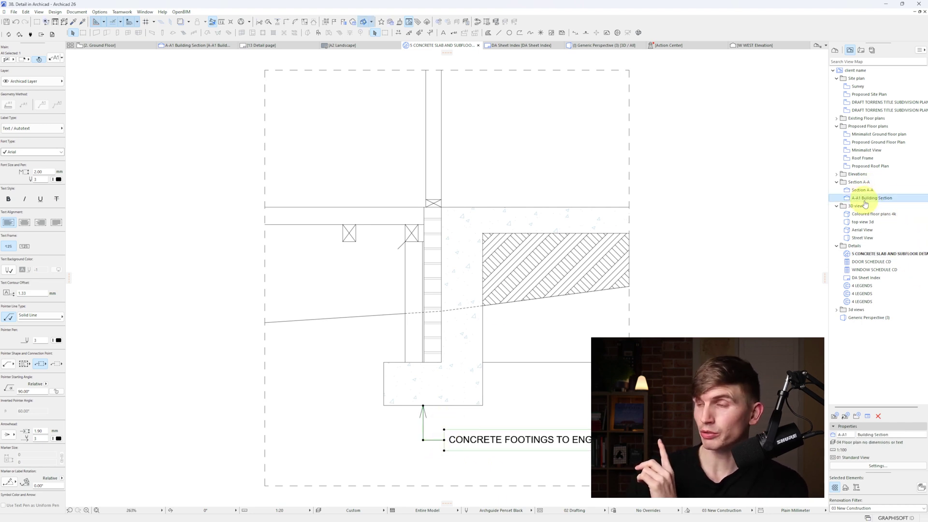
pyautogui.scroll(-2, 477, 289)
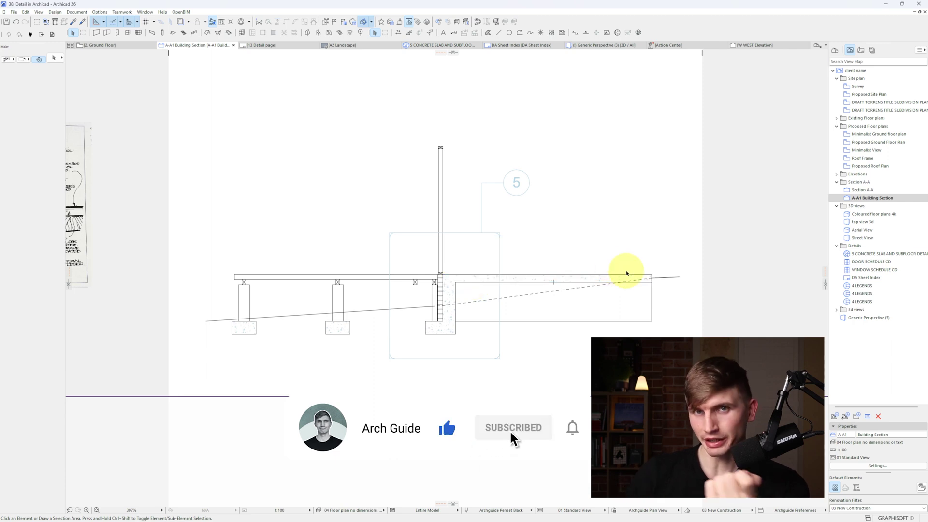
pyautogui.scroll(4, 416, 280)
pyautogui.click(414, 282)
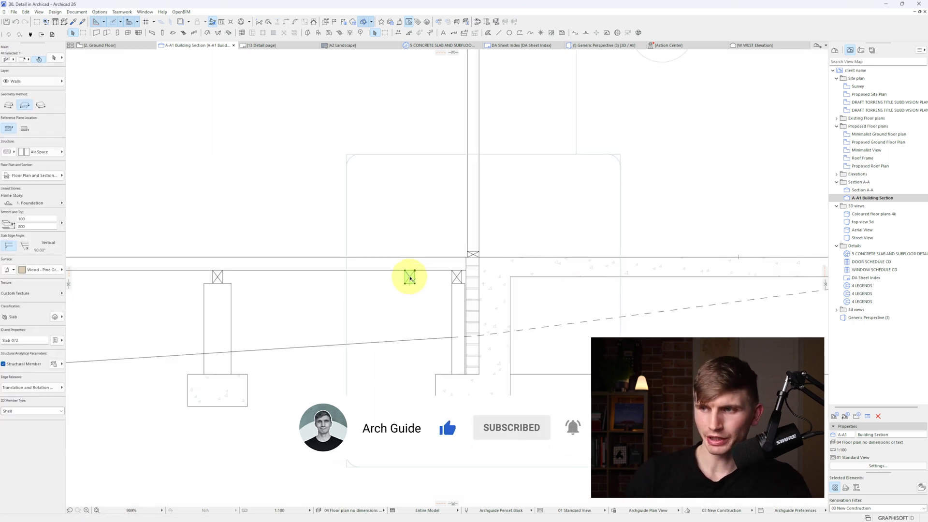
pyautogui.click(415, 273)
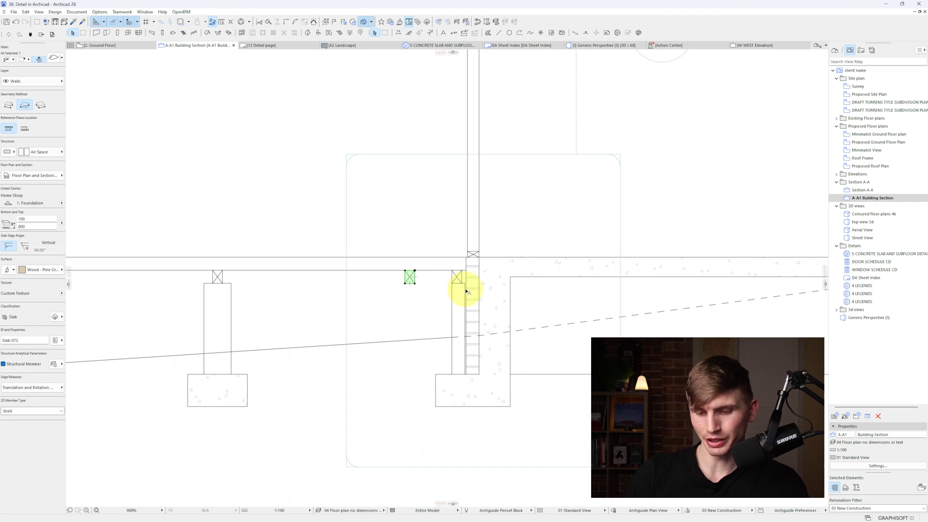
pyautogui.press('Escape')
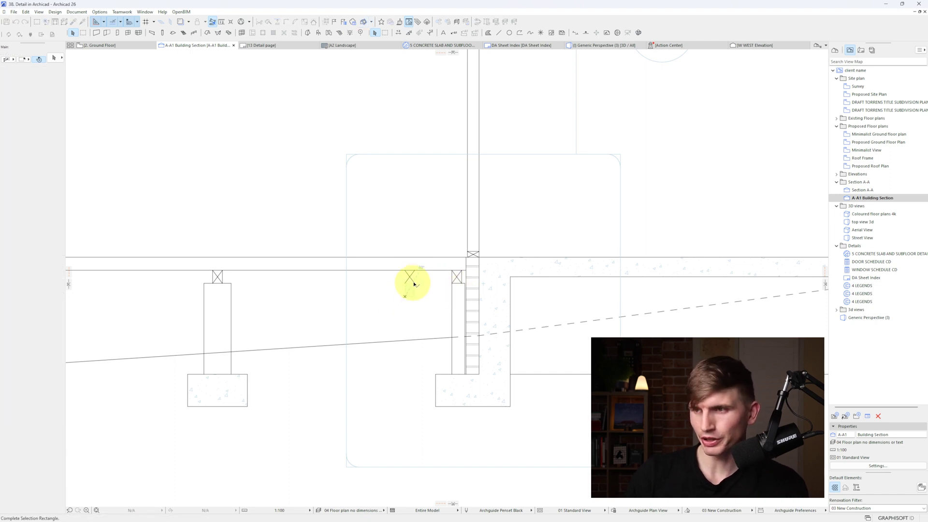
# Return to the CONCRETE SLAB AND SUBFLOOR DETAIL view and rebuild it from its source view.
pyautogui.doubleClick(869, 254)
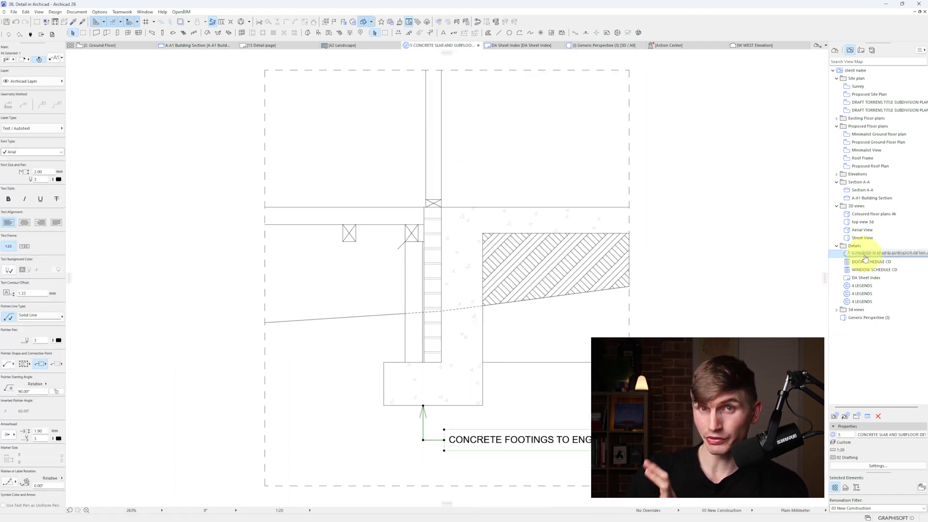
pyautogui.rightClick(865, 253)
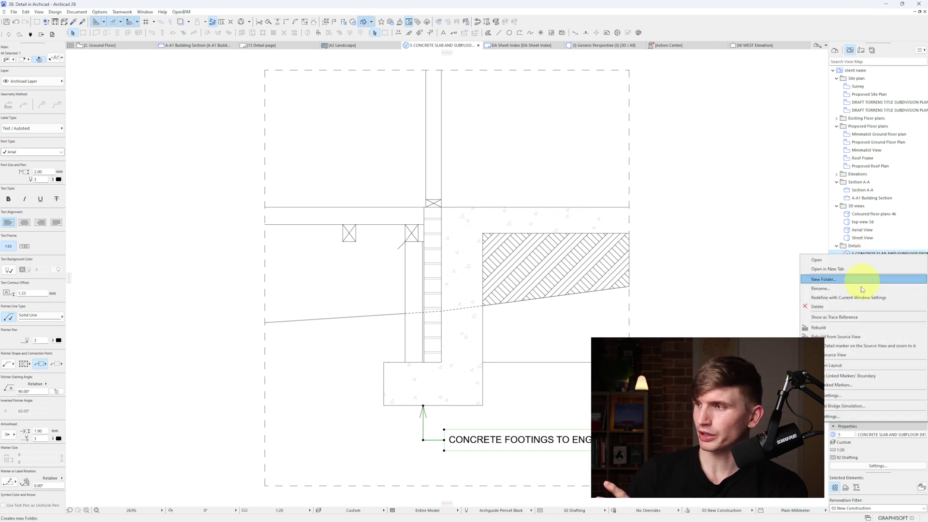
pyautogui.click(843, 335)
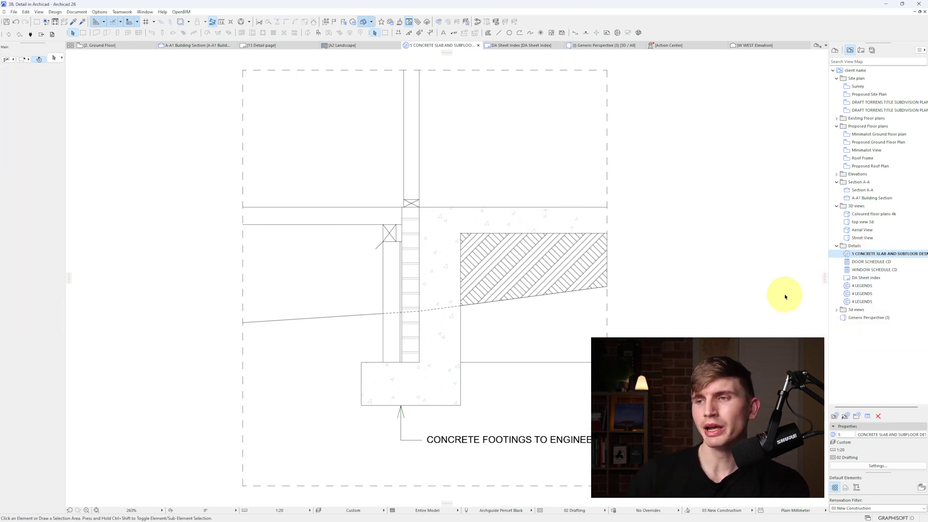
# Open the 13 Detail page layout, offset all frame edges of the slab detail drawing, and pick the Building Section drawing's lower frame edge.
pyautogui.click(860, 50)
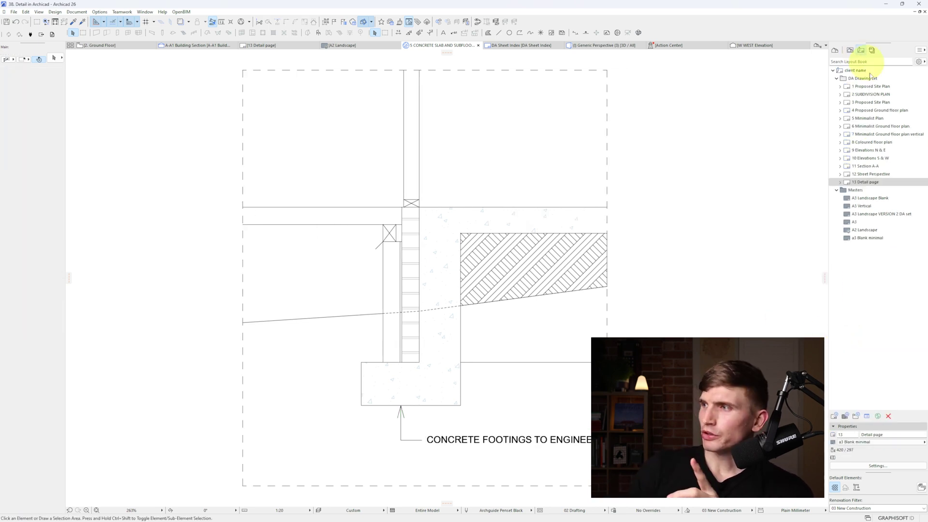
pyautogui.doubleClick(864, 182)
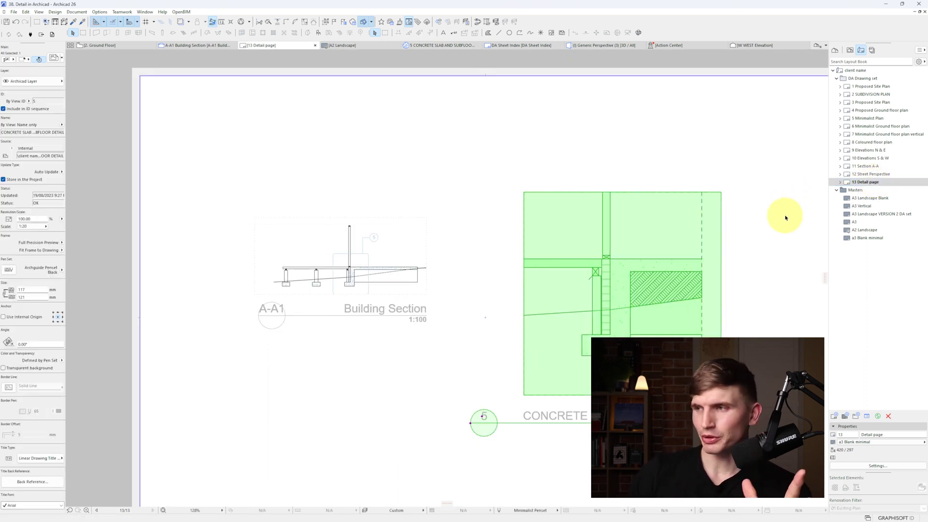
pyautogui.click(559, 192)
pyautogui.click(633, 221)
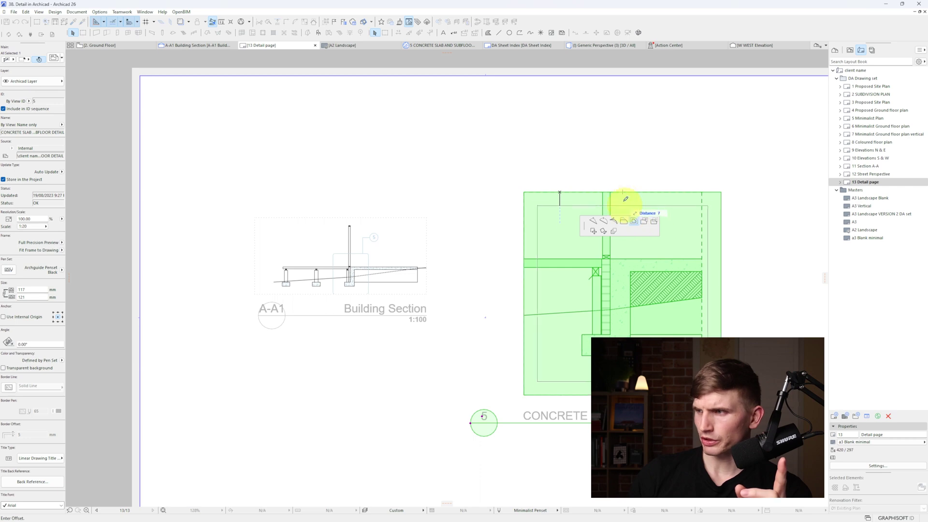
pyautogui.click(633, 182)
pyautogui.click(398, 242)
pyautogui.click(401, 295)
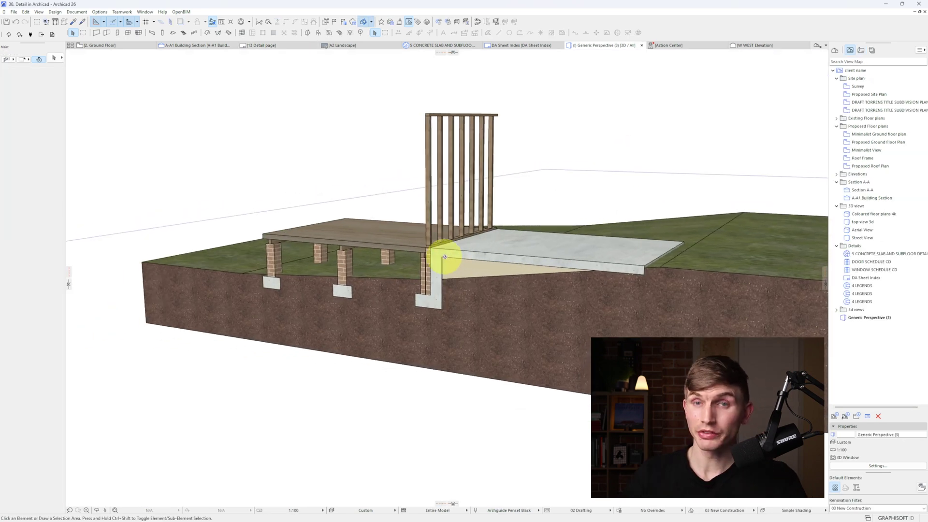
pyautogui.keyDown('shift'); pyautogui.moveTo(441, 256); pyautogui.dragTo(492, 257, button='middle'); pyautogui.keyUp('shift')
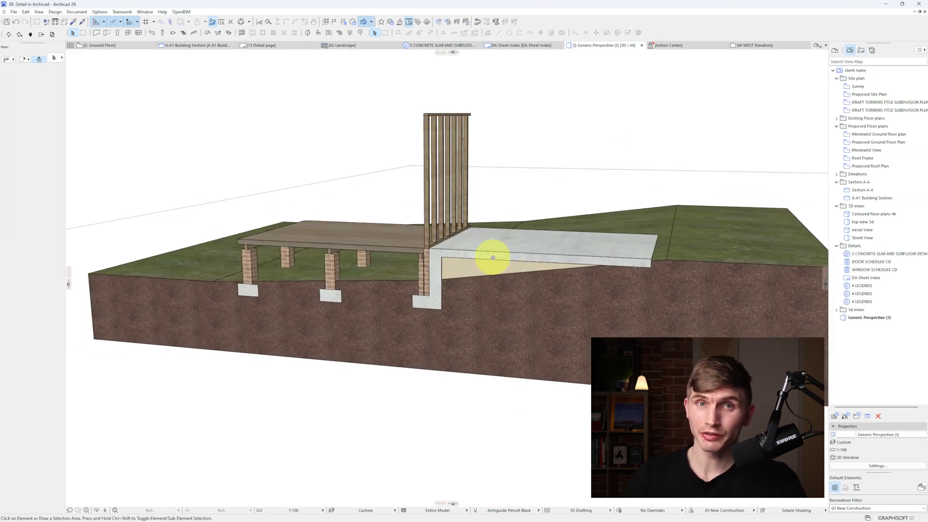
pyautogui.click(492, 260)
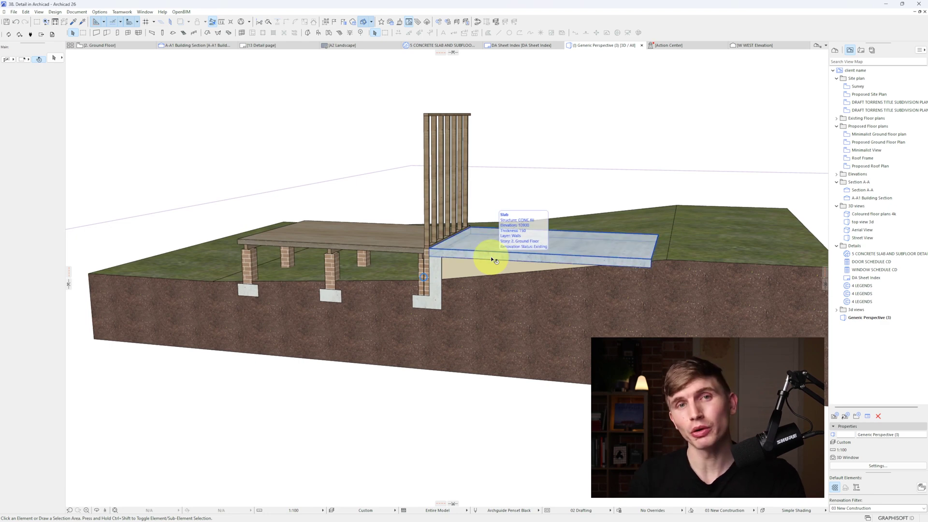